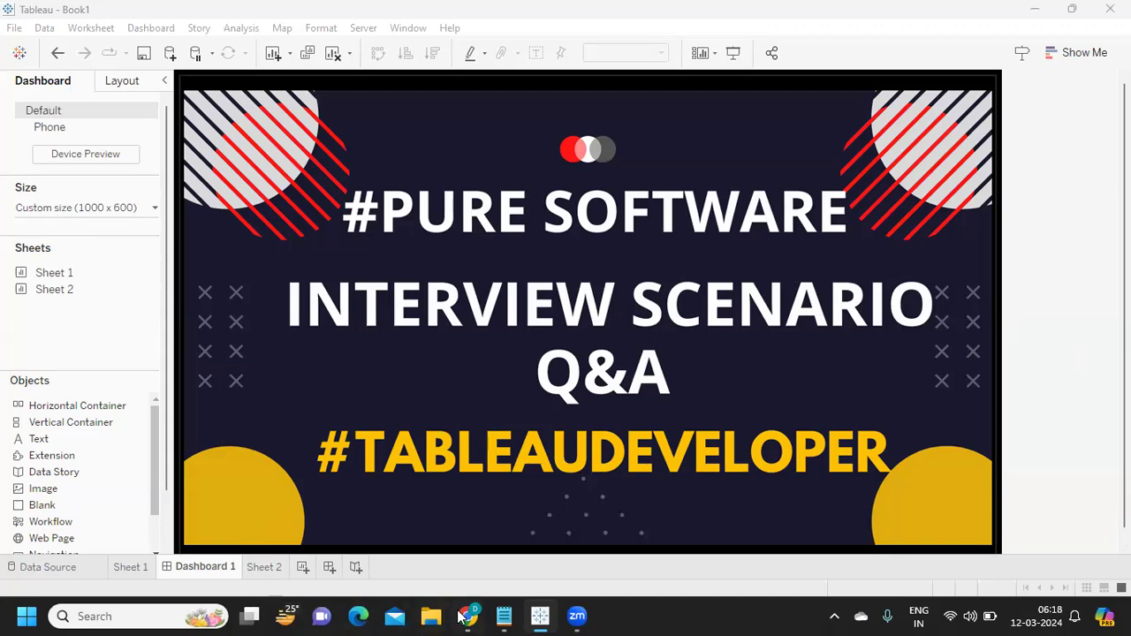
Switch to the Notepad interview list and examine question 1 about replacing blank values with 0
{"action": "mouse_move", "coordinate": [498, 617]}
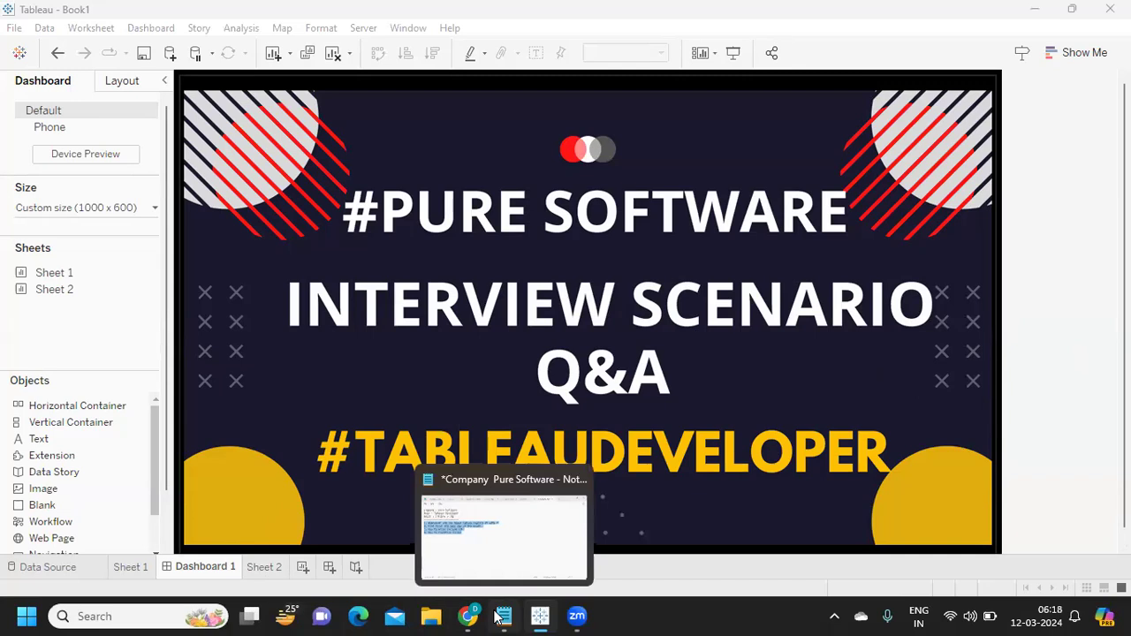
{"action": "left_click", "coordinate": [462, 518]}
{"action": "left_click", "coordinate": [264, 303]}
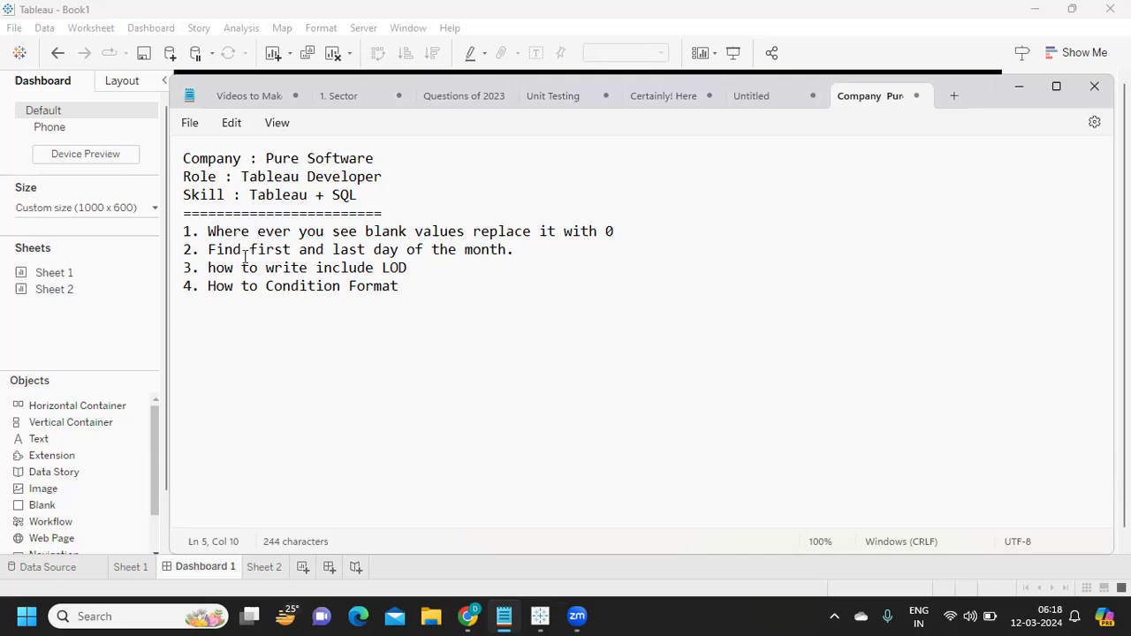
{"action": "left_click_drag", "start_coordinate": [208, 231], "coordinate": [641, 232]}
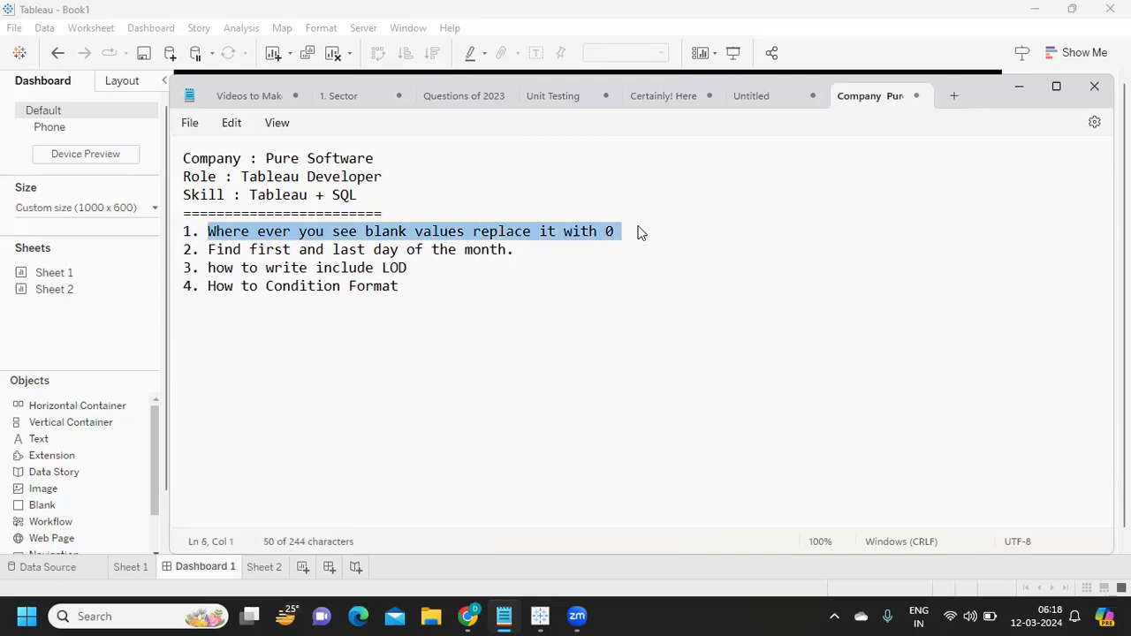
Switch to Sheet 2 in Tableau and place Category and Sub-Category on Rows
{"action": "mouse_move", "coordinate": [544, 616]}
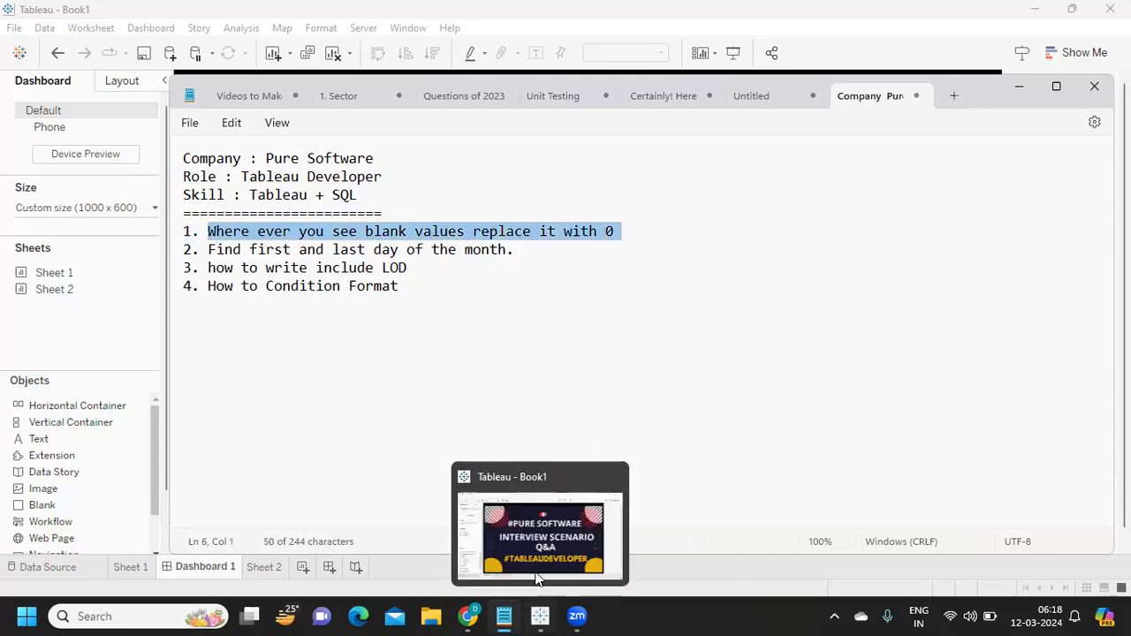
{"action": "left_click", "coordinate": [530, 551]}
{"action": "left_click", "coordinate": [265, 568]}
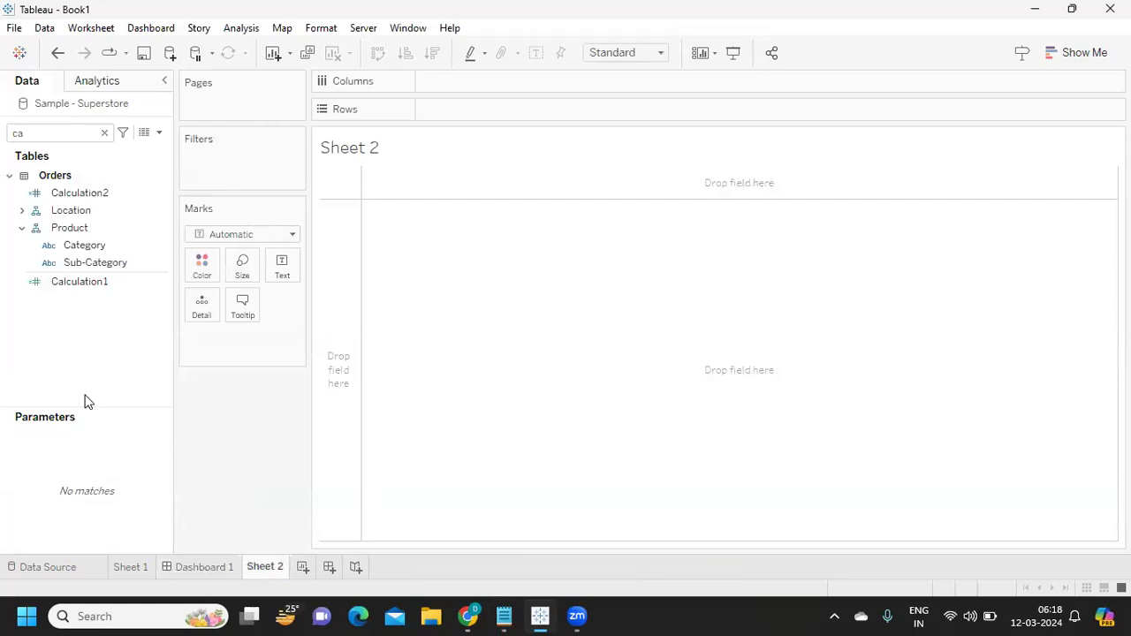
{"action": "left_click", "coordinate": [103, 250]}
{"action": "left_click", "coordinate": [92, 263]}
{"action": "left_click_drag", "start_coordinate": [84, 247], "coordinate": [597, 119]}
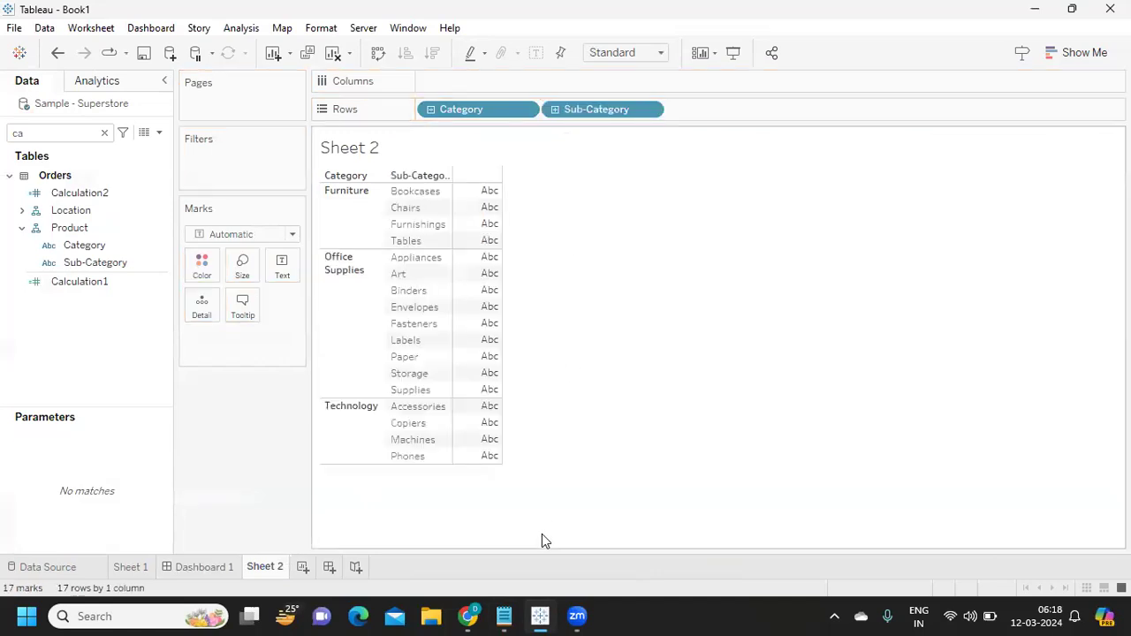
Create a calculated field named Replace Null, collapse the function reference and move the editor clear of the table
{"action": "left_click", "coordinate": [160, 132]}
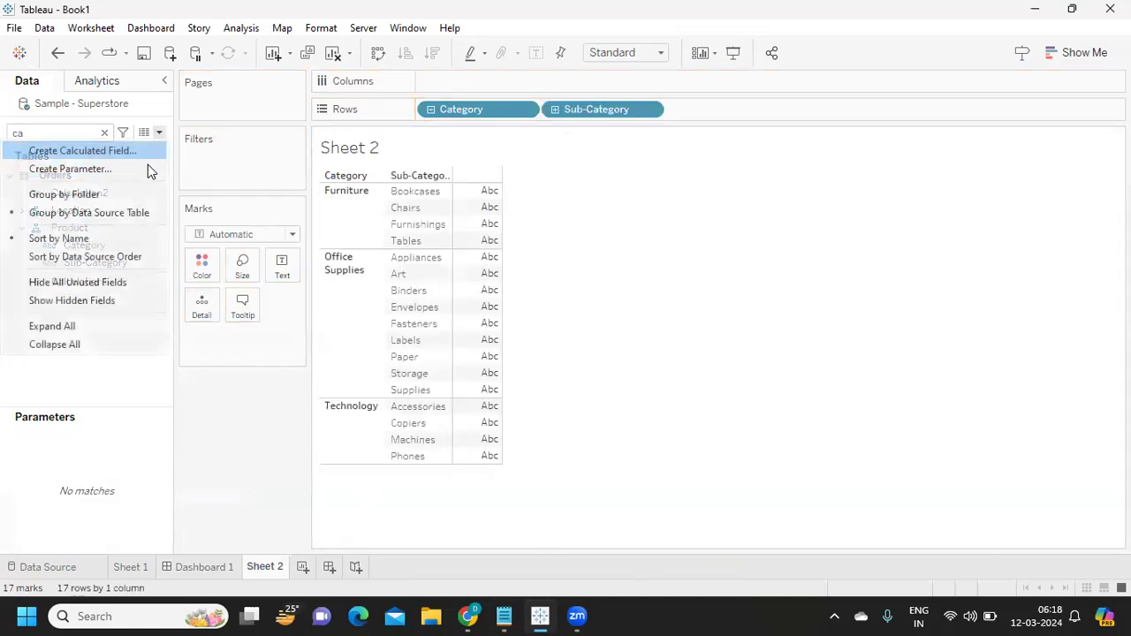
{"action": "left_click", "coordinate": [144, 146]}
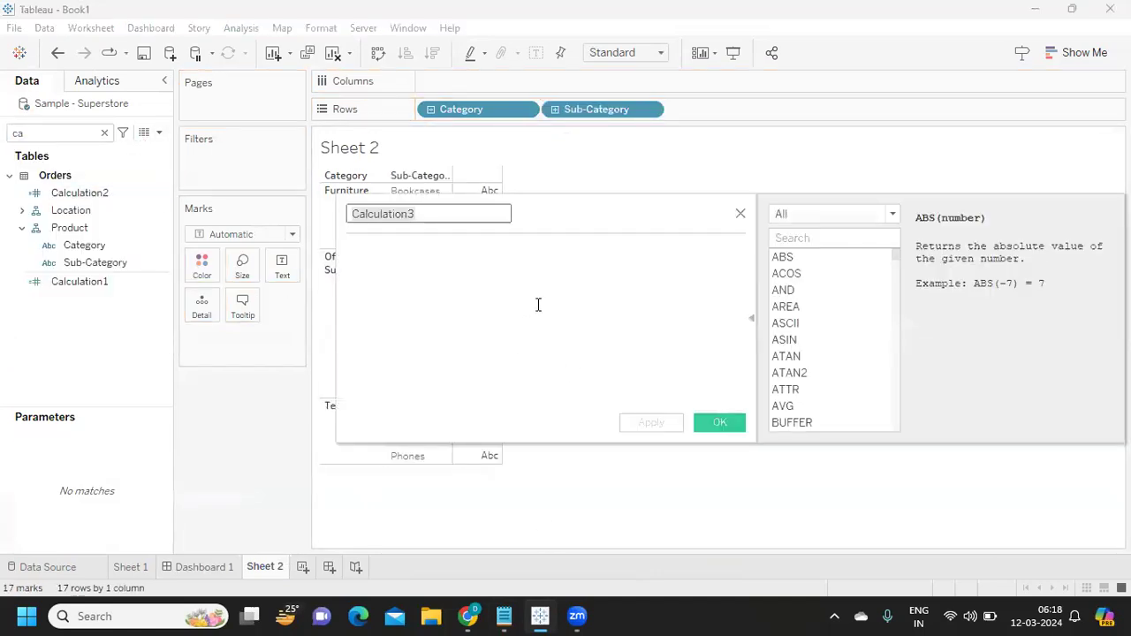
{"action": "type", "text": "Repla"}
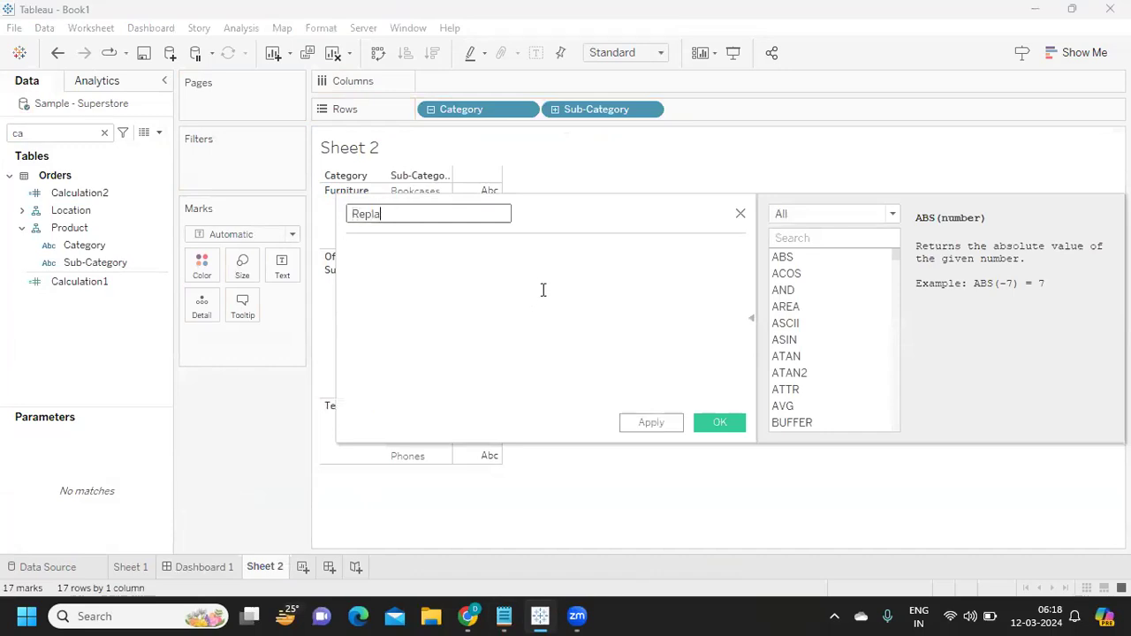
{"action": "type", "text": "ce NULL"}
{"action": "key", "text": "BackSpace"}
{"action": "key", "text": "BackSpace"}
{"action": "key", "text": "BackSpace"}
{"action": "key", "text": "BackSpace"}
{"action": "type", "text": "NUl"}
{"action": "key", "text": "BackSpace"}
{"action": "key", "text": "BackSpace"}
{"action": "type", "text": "ull"}
{"action": "left_click", "coordinate": [524, 254]}
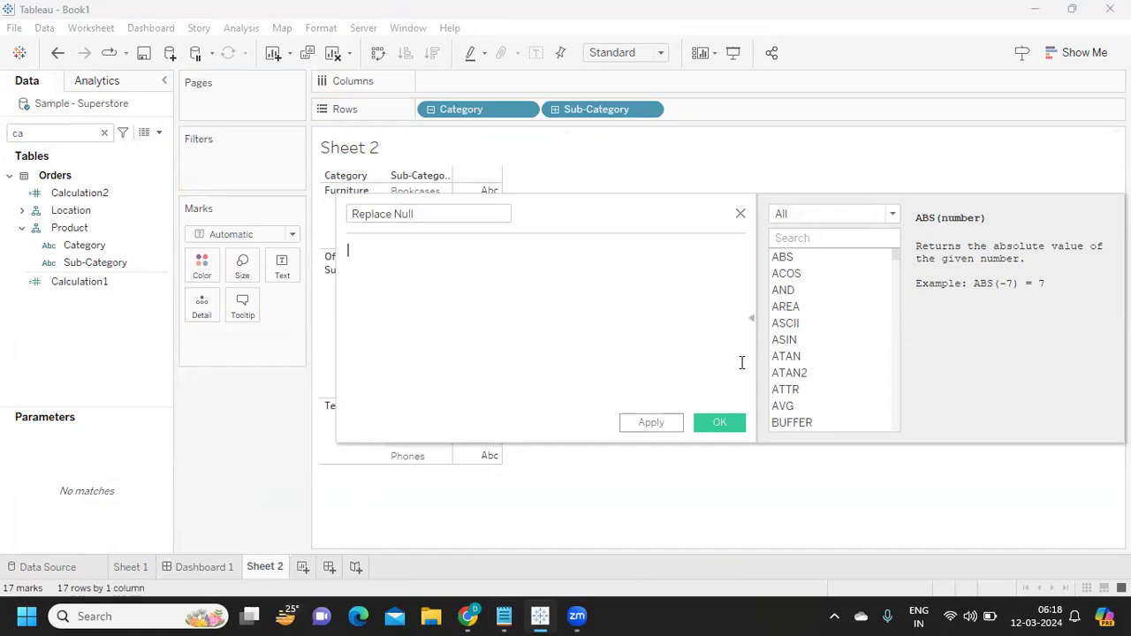
{"action": "left_click", "coordinate": [751, 320]}
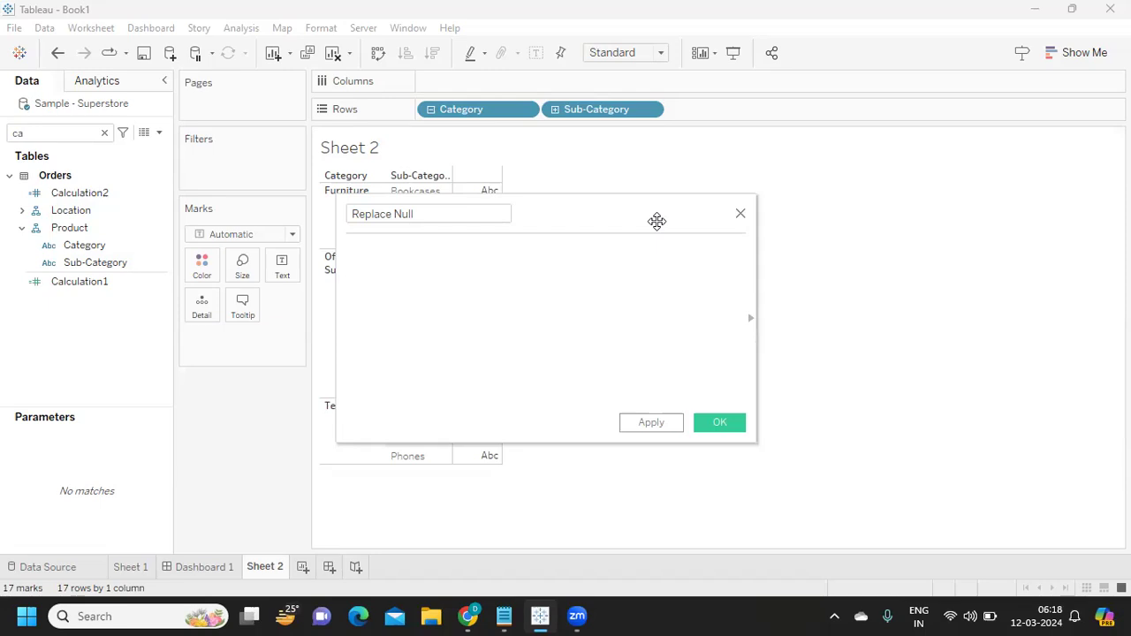
{"action": "left_click_drag", "start_coordinate": [656, 221], "coordinate": [846, 229]}
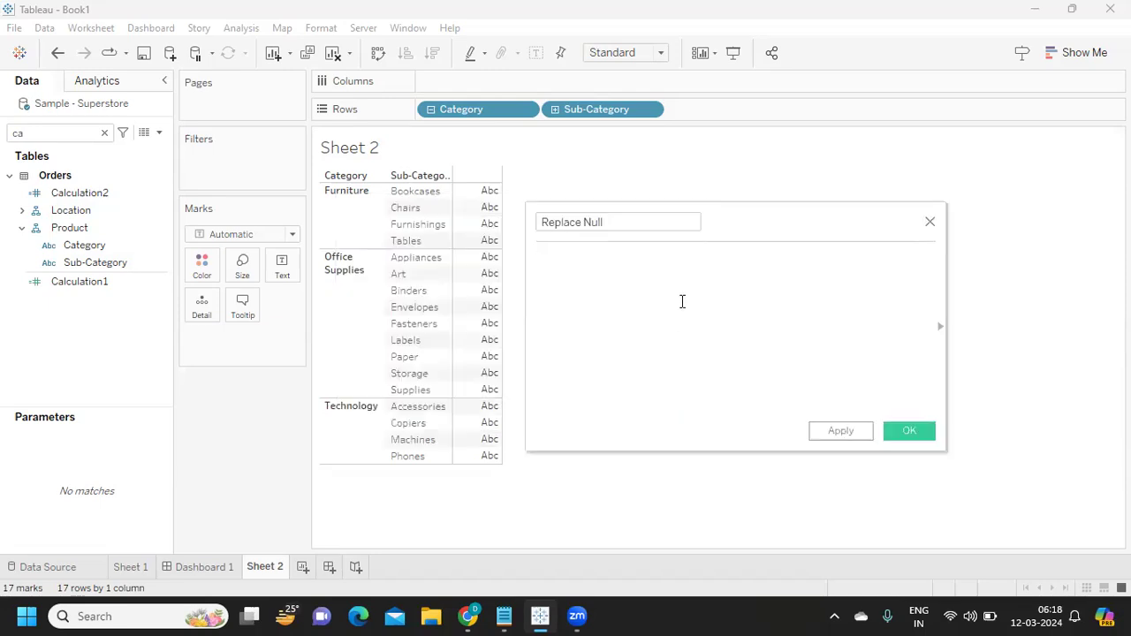
Clear the field search and enter the formula IF [Category] = 'Furniture' THEN [Sales] END for Replace Null
{"action": "double_click", "coordinate": [46, 131]}
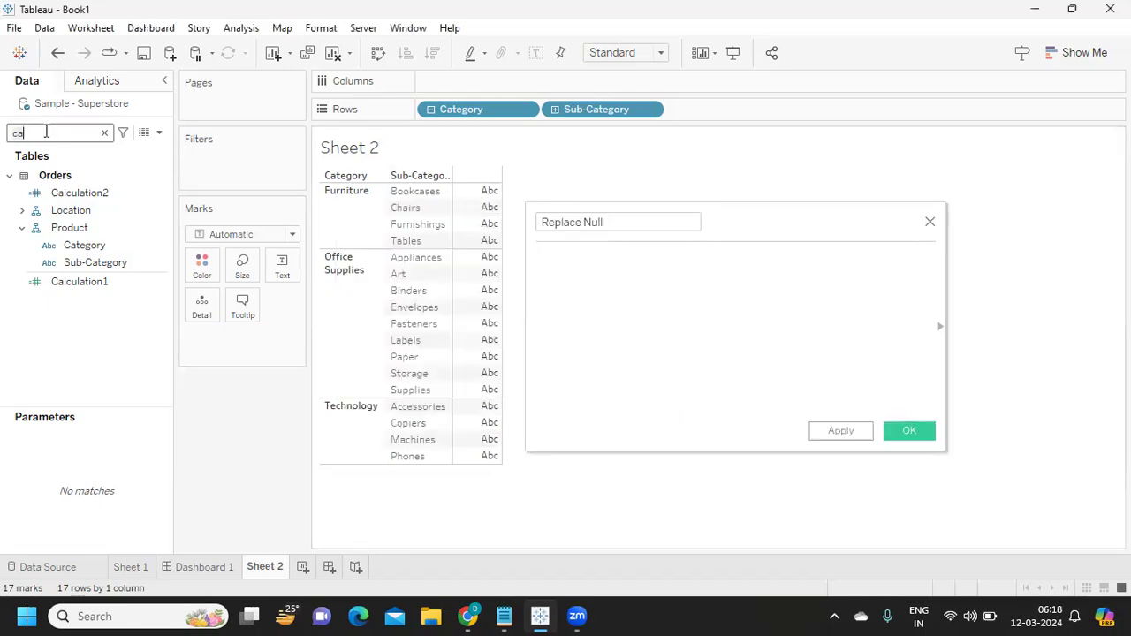
{"action": "type", "text": "sa"}
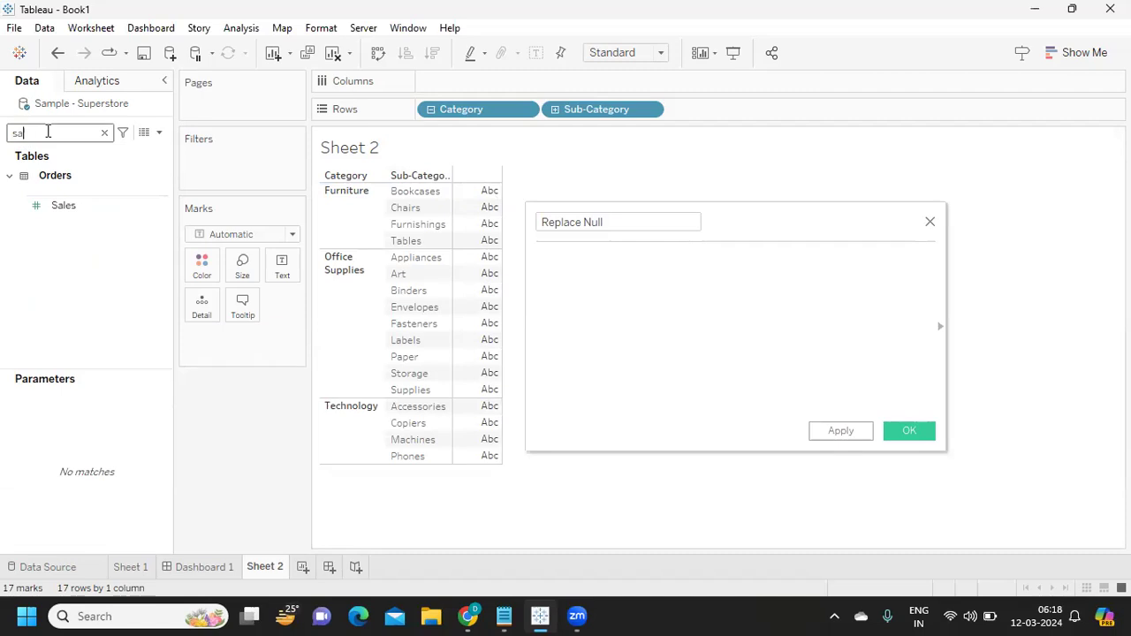
{"action": "left_click", "coordinate": [104, 132]}
{"action": "left_click", "coordinate": [583, 271]}
{"action": "type", "text": "IF"}
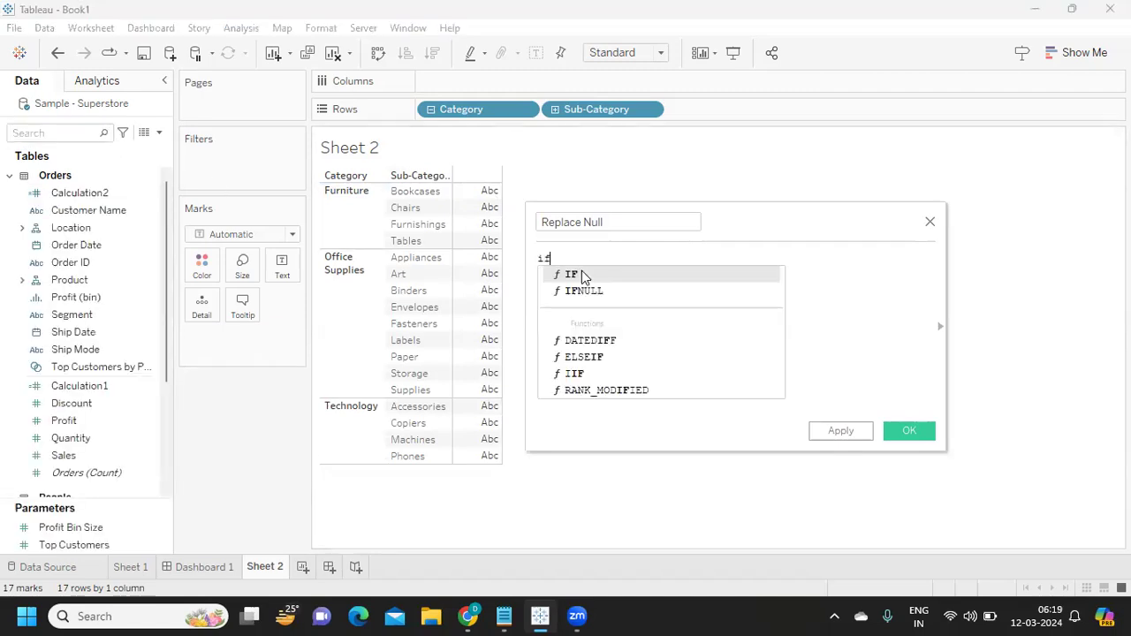
{"action": "type", "text": " cat"}
{"action": "key", "text": "Return"}
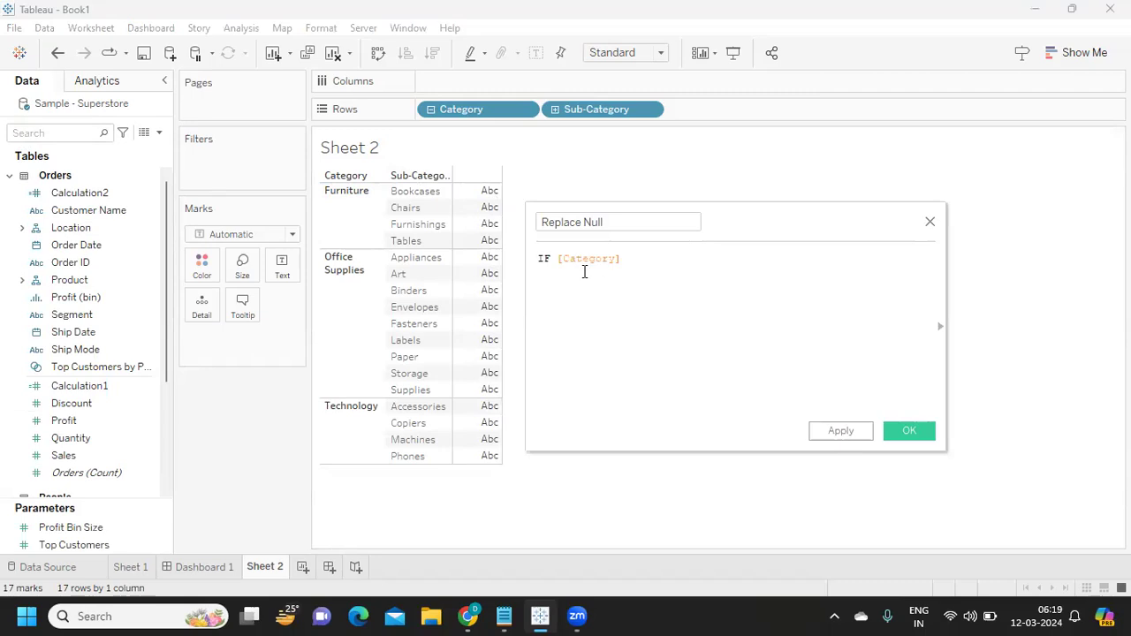
{"action": "type", "text": "= 'Furniture' THEN sal"}
{"action": "key", "text": "Return"}
{"action": "type", "text": "end"}
{"action": "key", "text": "Return"}
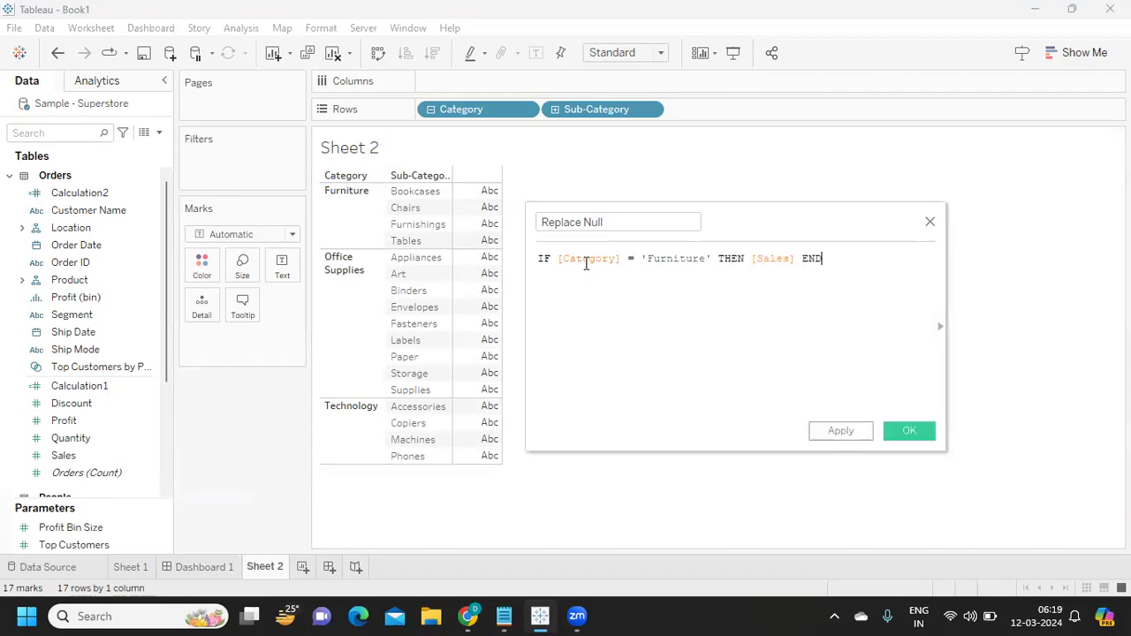
Review the whole IF formula and its [Category] = 'Furniture' condition in the calculation editor
{"action": "left_click_drag", "start_coordinate": [850, 257], "coordinate": [512, 260]}
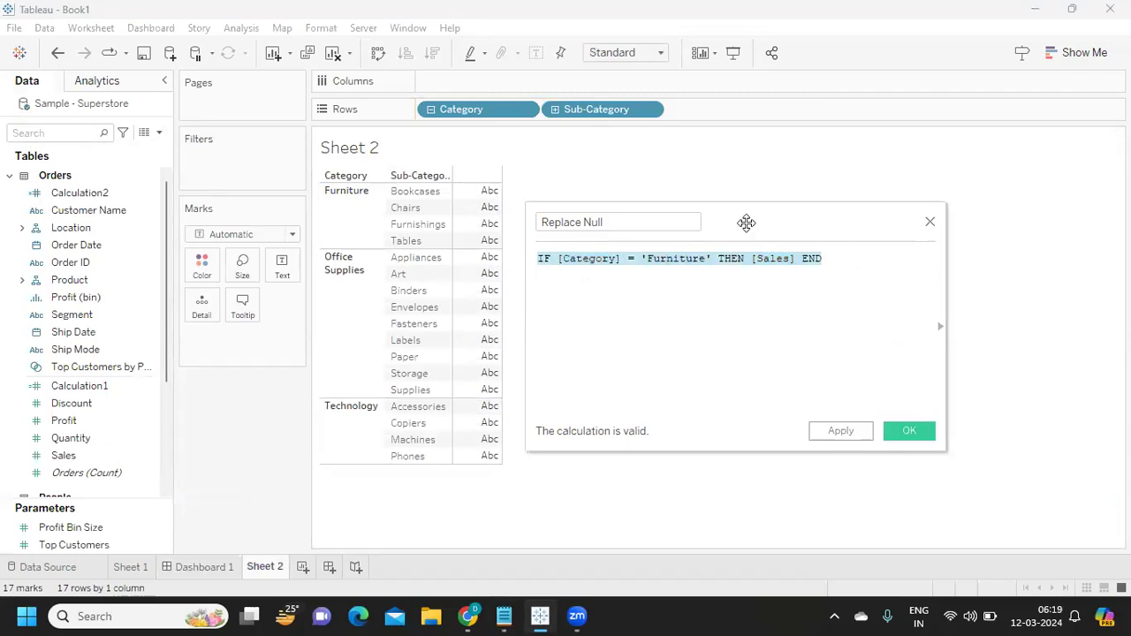
{"action": "left_click_drag", "start_coordinate": [783, 230], "coordinate": [838, 182]}
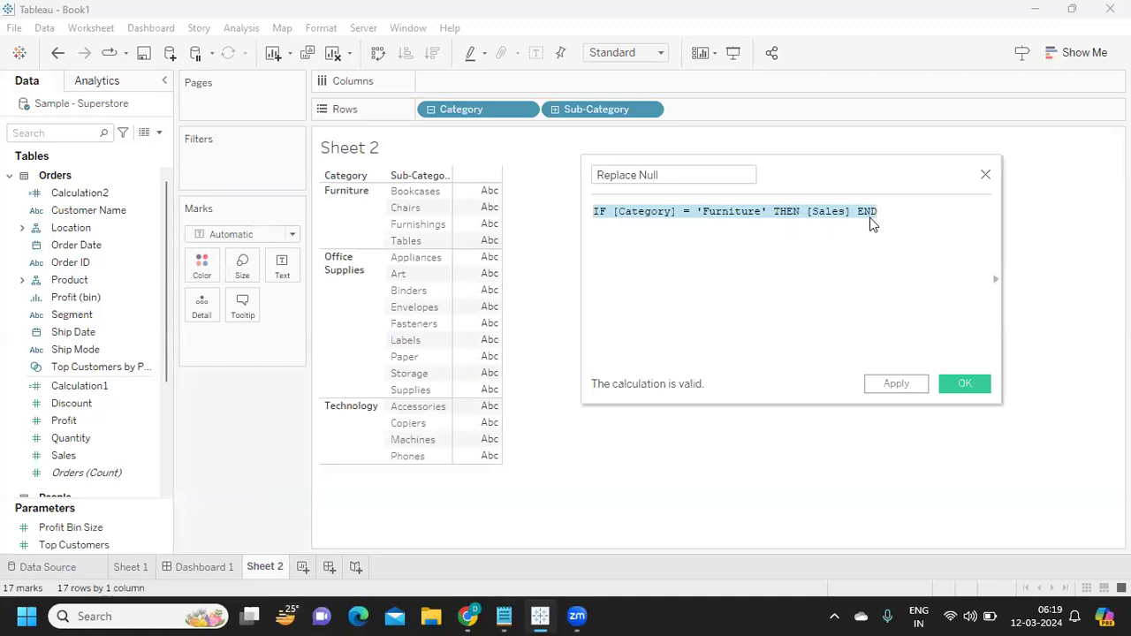
{"action": "key", "text": "Right"}
{"action": "left_click_drag", "start_coordinate": [594, 212], "coordinate": [910, 212]}
{"action": "left_click", "coordinate": [840, 257]}
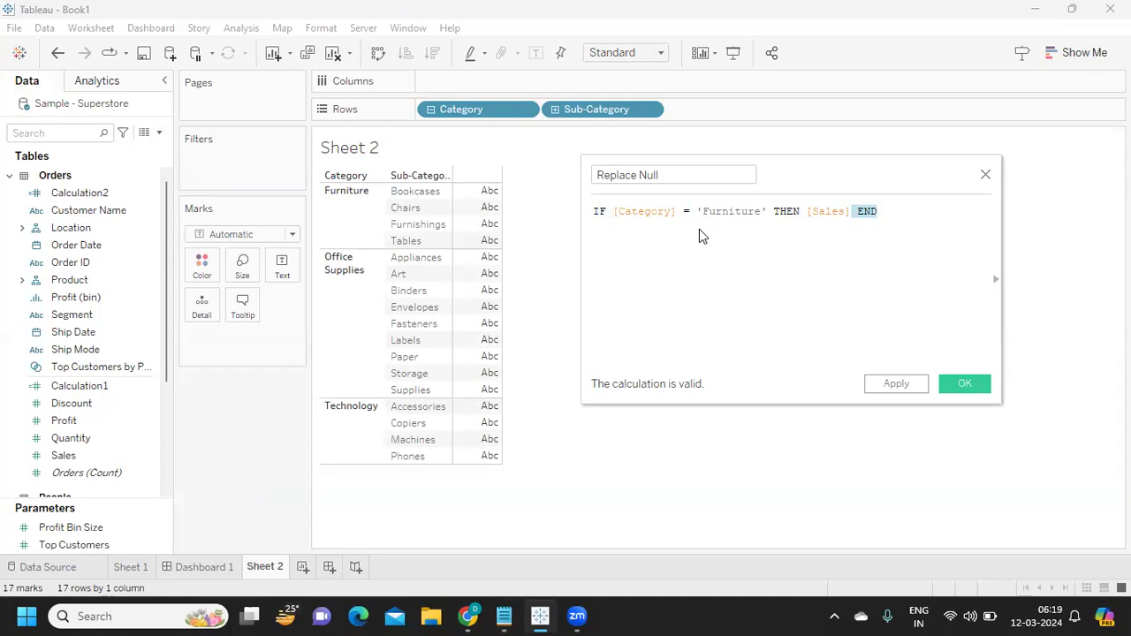
{"action": "left_click", "coordinate": [615, 211]}
{"action": "left_click_drag", "start_coordinate": [614, 211], "coordinate": [768, 213]}
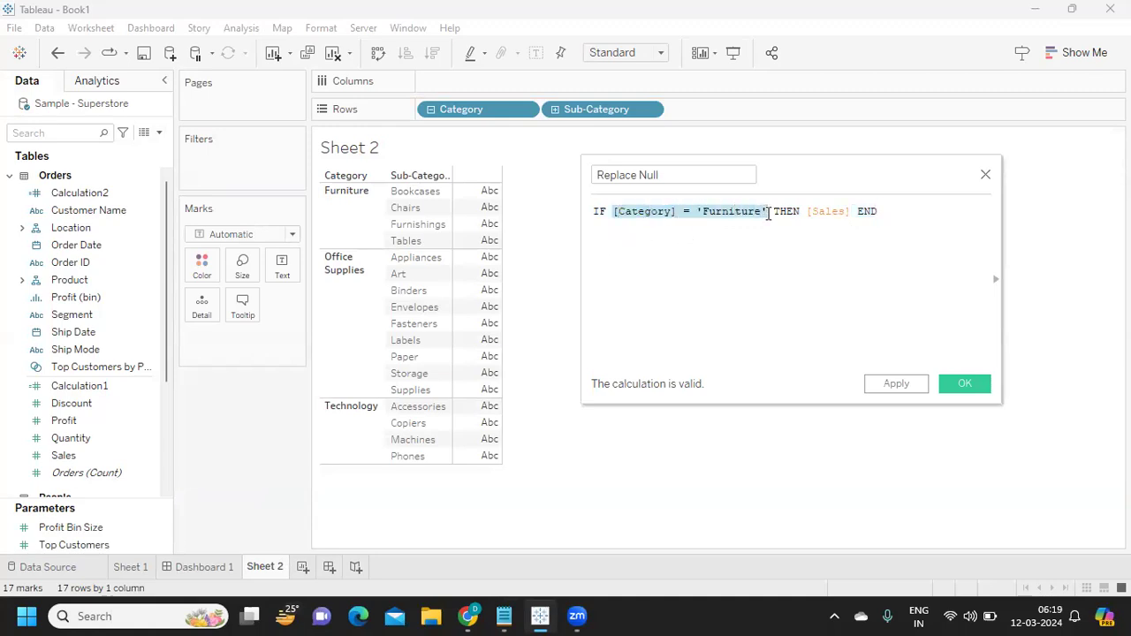
Apply the calculation and show Replace Null as text in the table, keeping the editor clear of it
{"action": "left_click", "coordinate": [894, 384]}
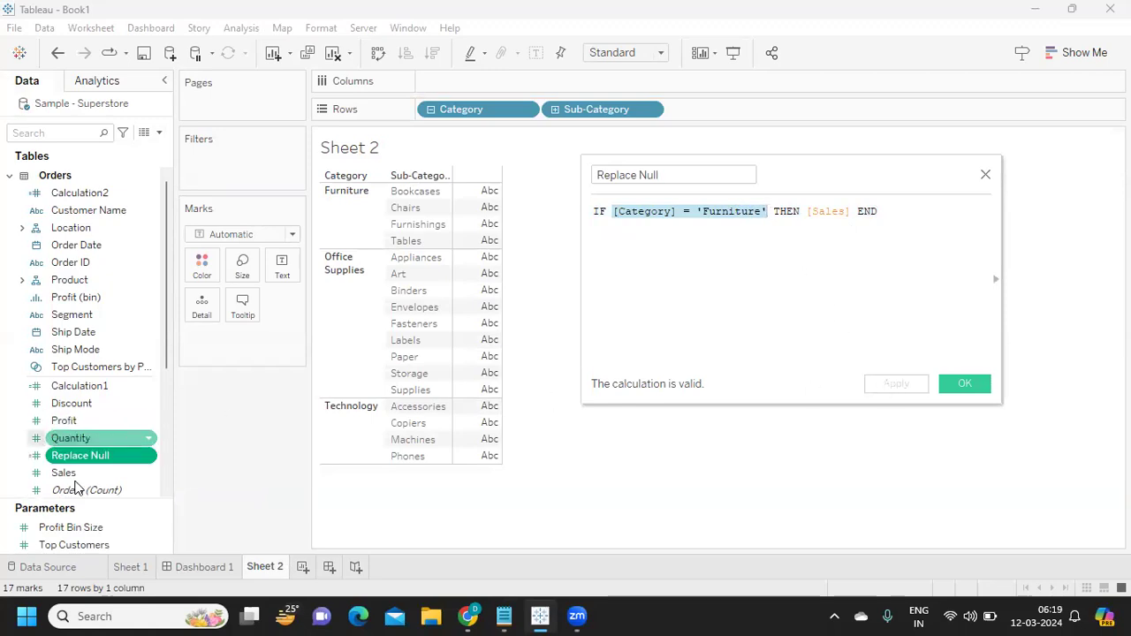
{"action": "left_click_drag", "start_coordinate": [70, 459], "coordinate": [285, 275]}
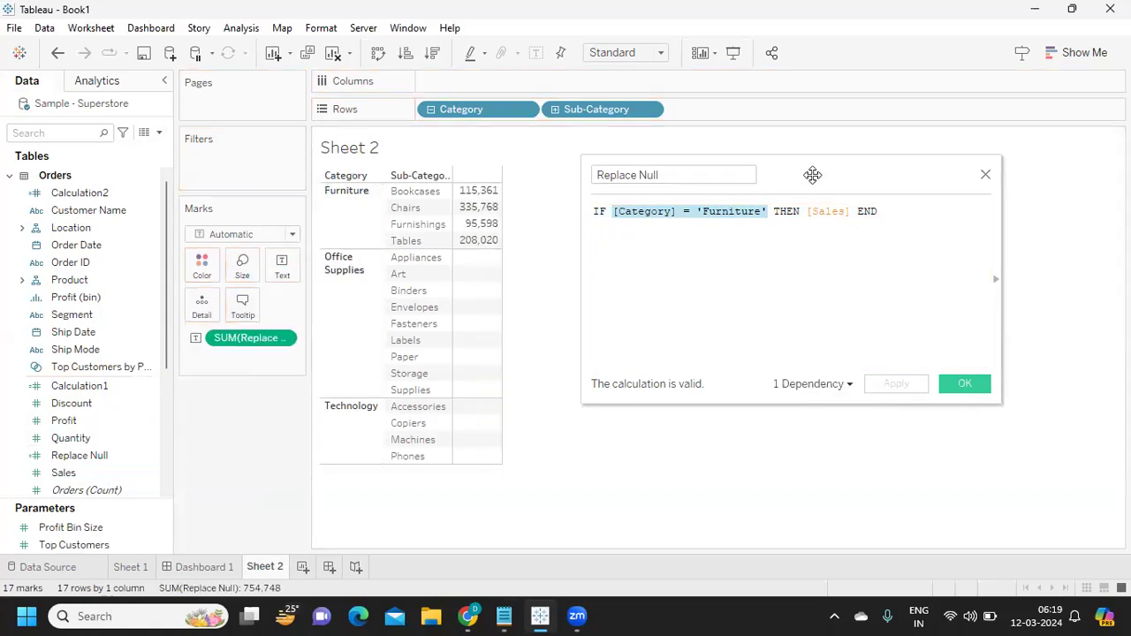
{"action": "left_click_drag", "start_coordinate": [815, 174], "coordinate": [939, 167]}
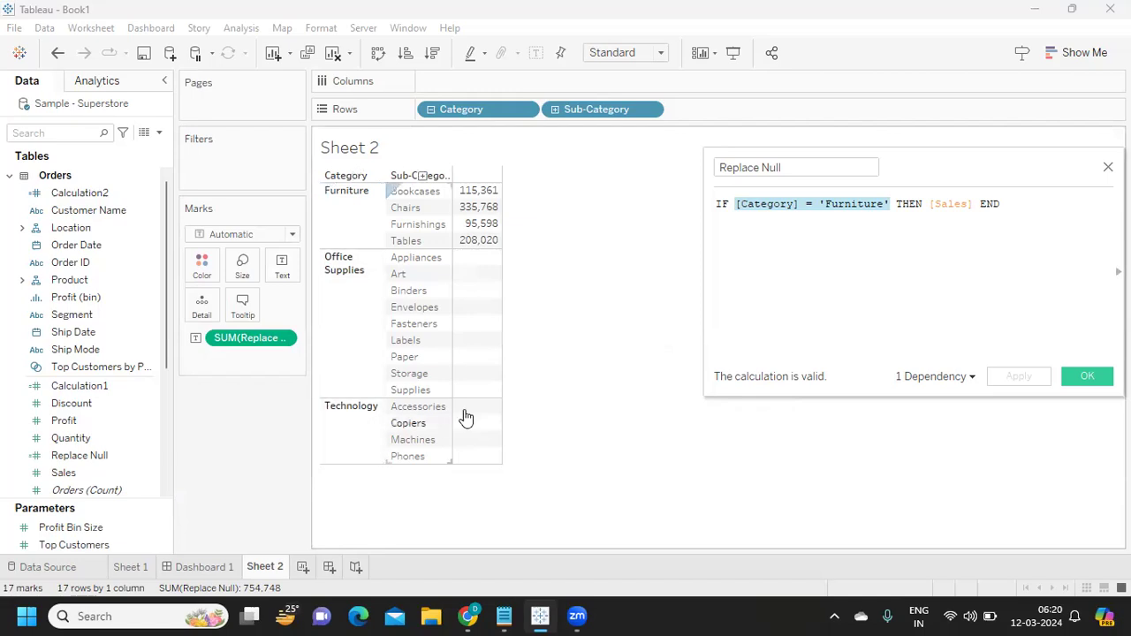
{"action": "left_click_drag", "start_coordinate": [959, 166], "coordinate": [996, 214]}
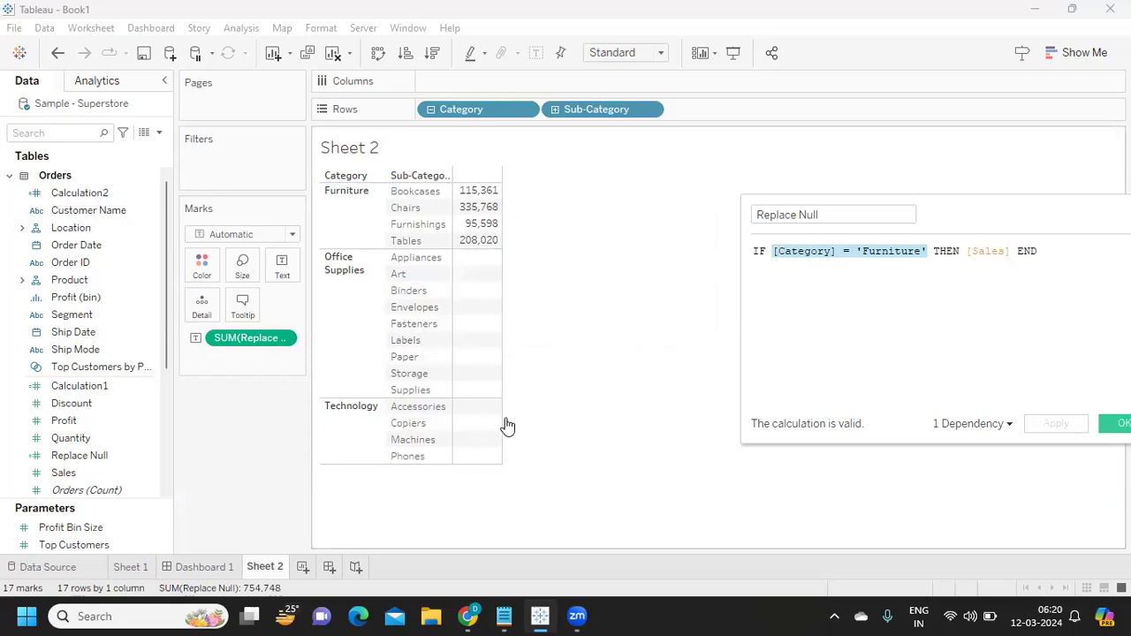
Wrap the Replace Null formula's IF expression in the ZN function and apply the change
{"action": "left_click", "coordinate": [753, 250]}
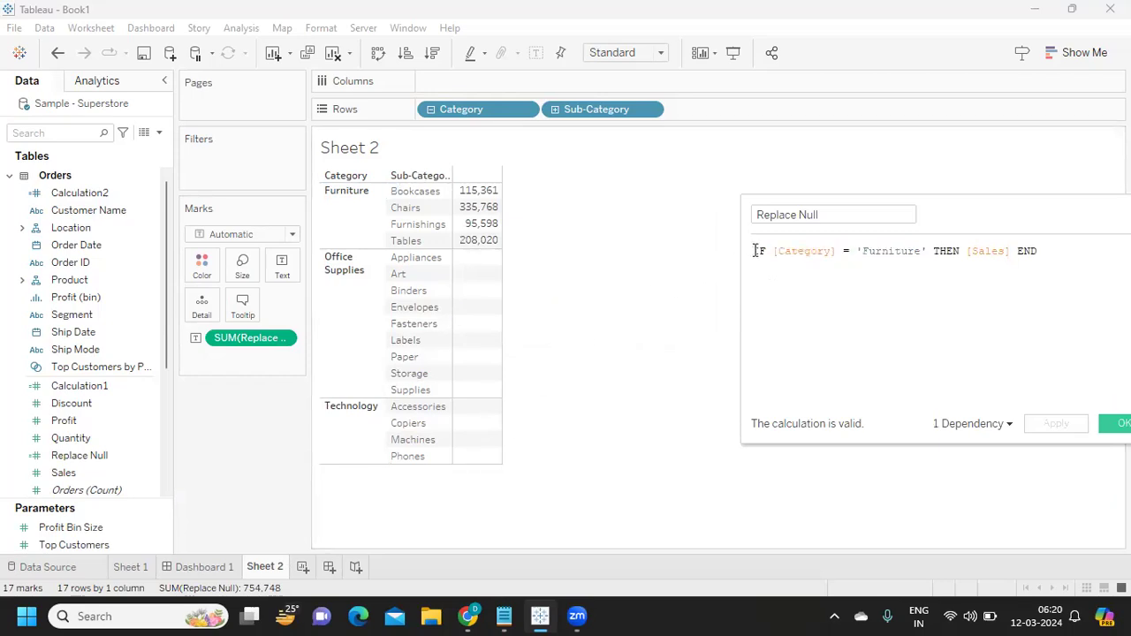
{"action": "key", "text": "Return"}
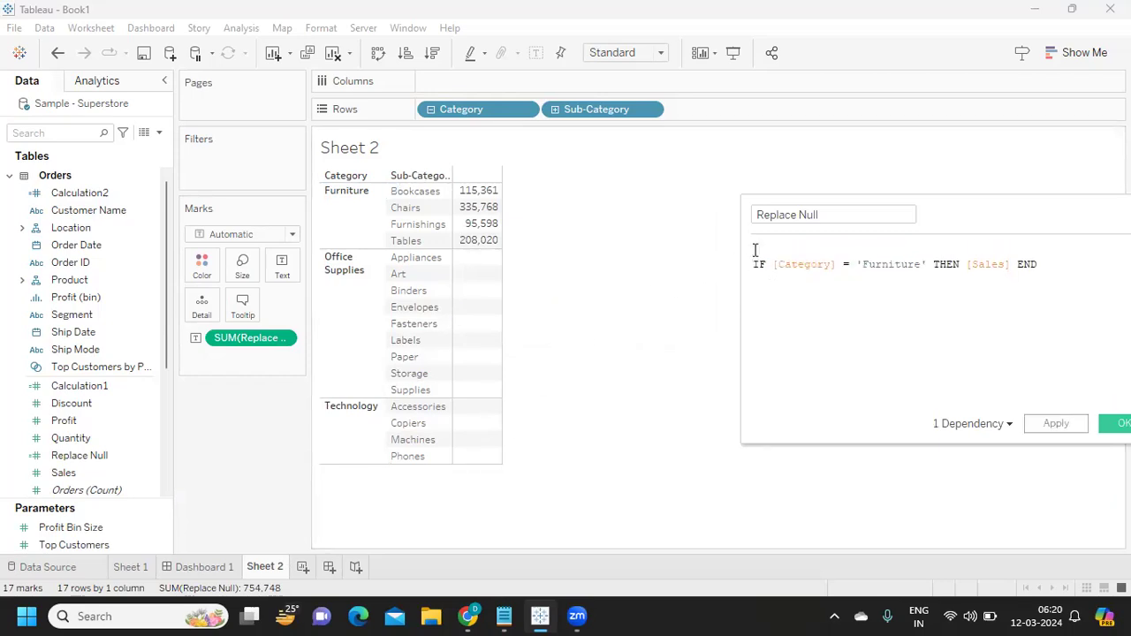
{"action": "type", "text": "zn"}
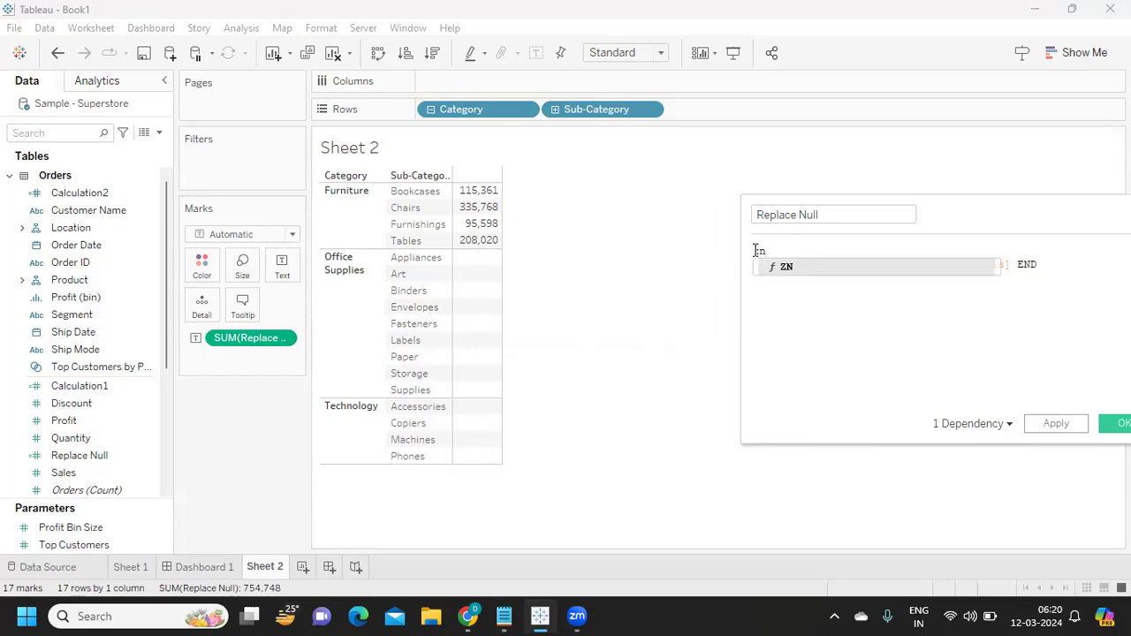
{"action": "type", "text": "("}
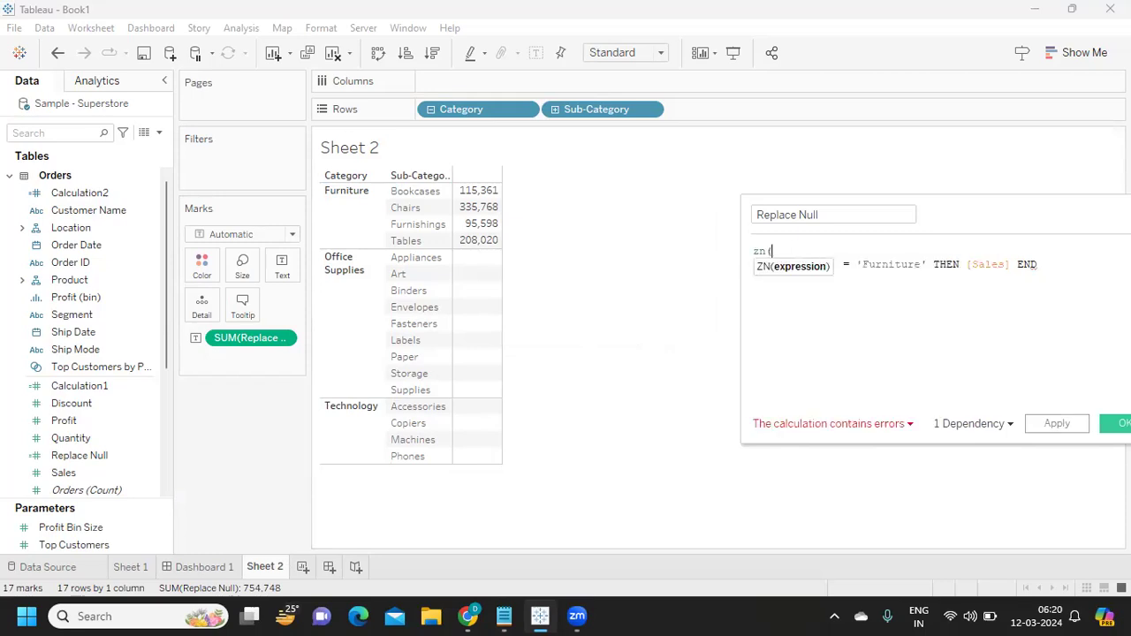
{"action": "left_click", "coordinate": [1077, 266], "text": "shift"}
{"action": "left_click", "coordinate": [1074, 267]}
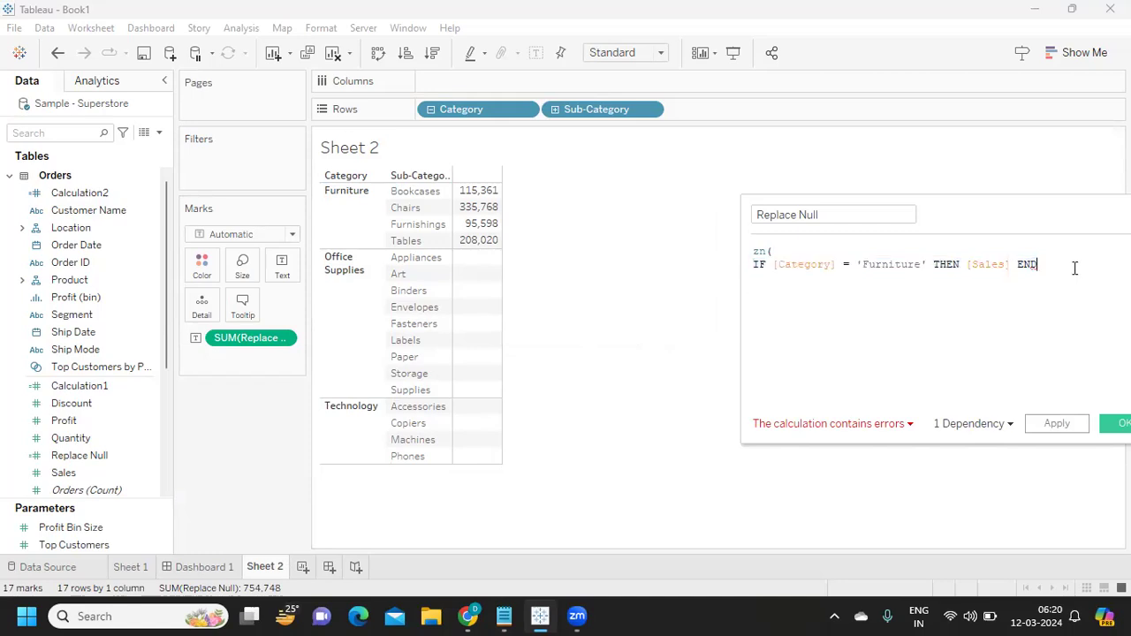
{"action": "type", "text": ")"}
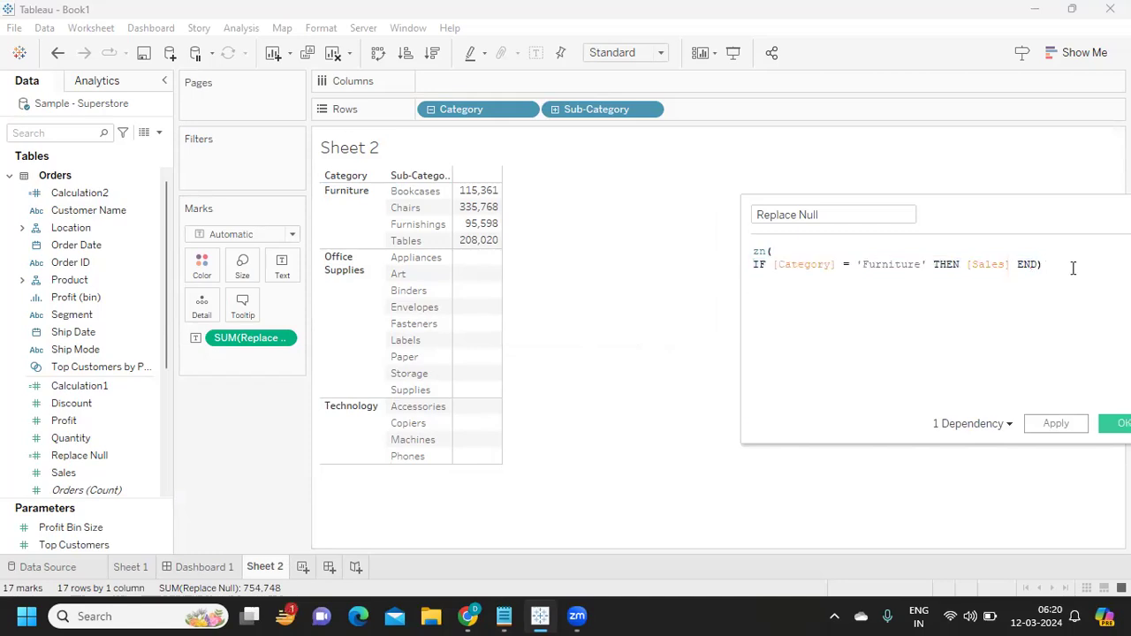
{"action": "left_click", "coordinate": [1054, 426]}
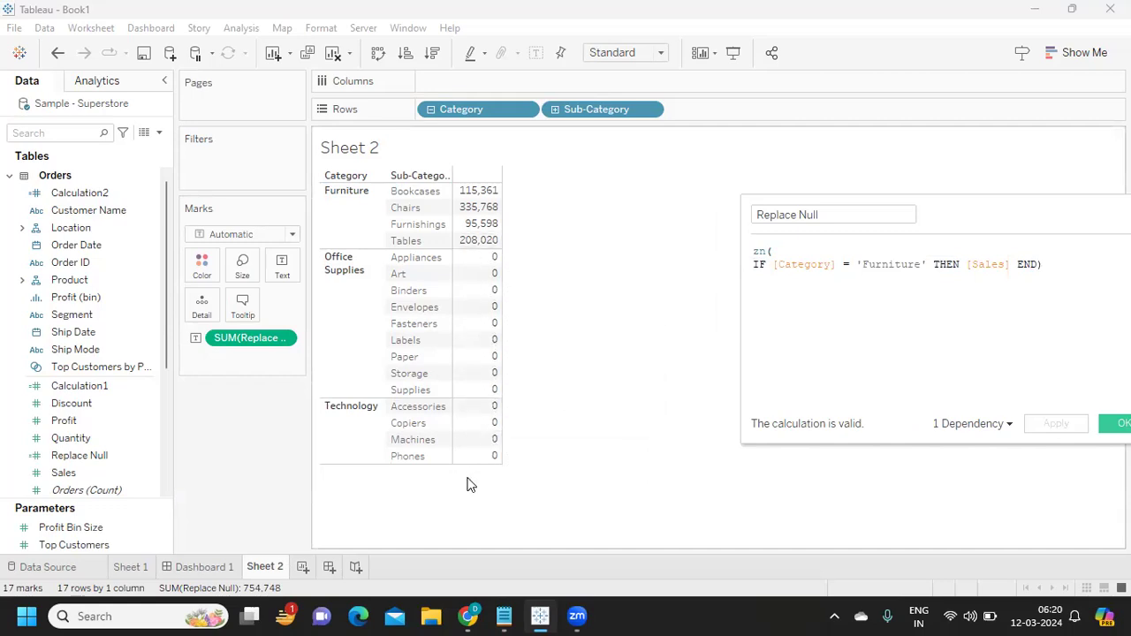
Replace ZN with IFNULL in the Replace Null formula, add 0 as its second argument, and apply the change
{"action": "double_click", "coordinate": [759, 252]}
{"action": "type", "text": "ifn"}
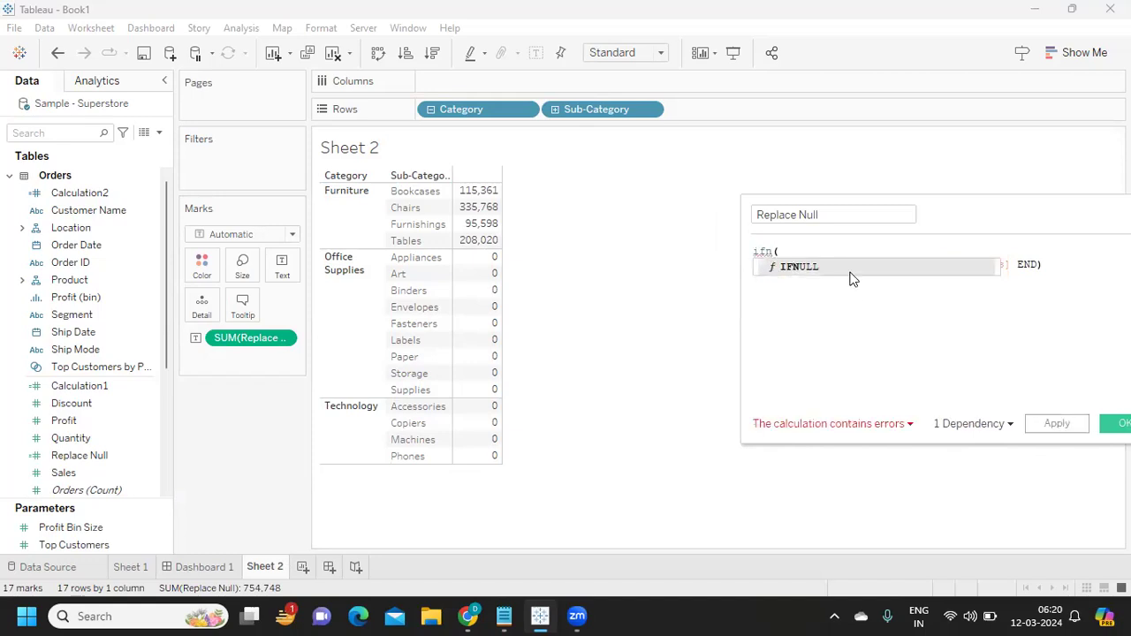
{"action": "double_click", "coordinate": [851, 270]}
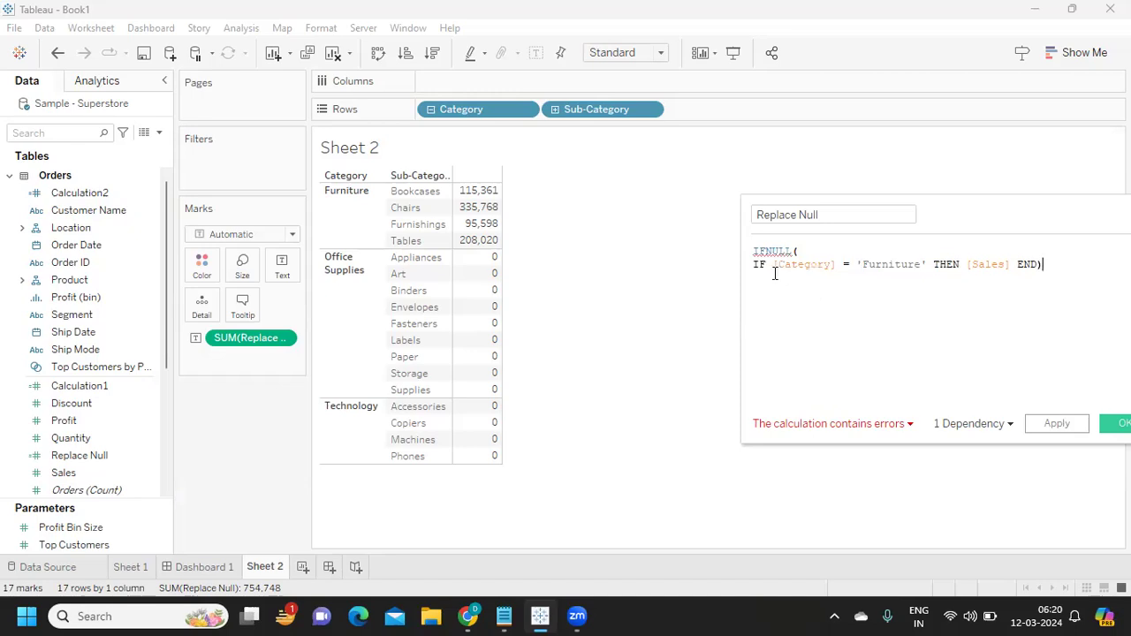
{"action": "left_click_drag", "start_coordinate": [754, 264], "coordinate": [1043, 267]}
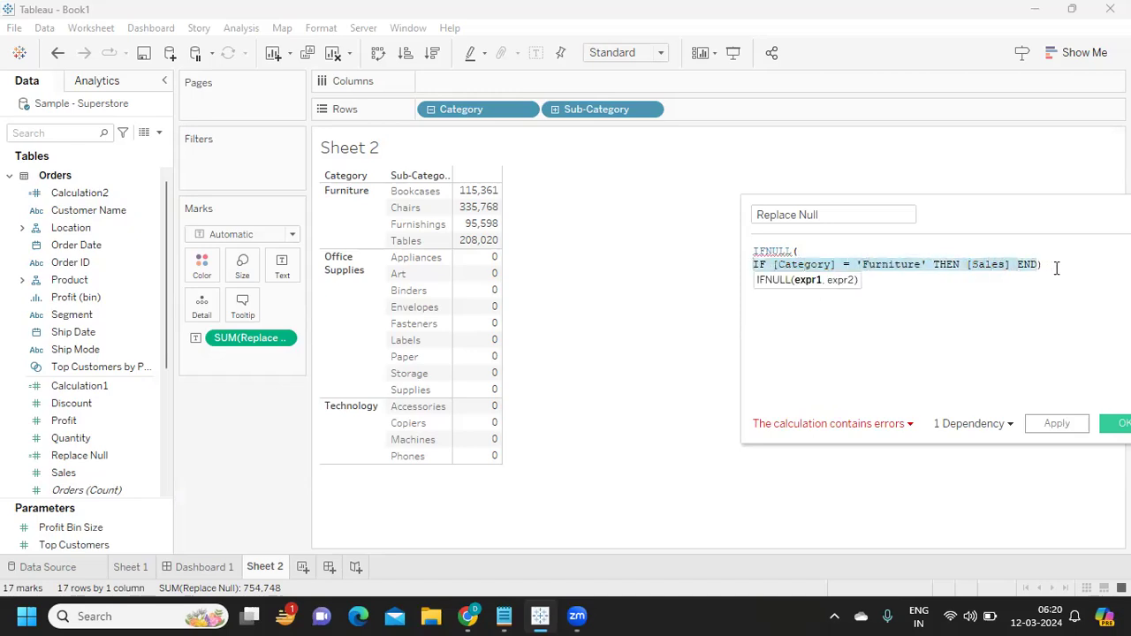
{"action": "left_click", "coordinate": [1043, 265]}
{"action": "key", "text": "BackSpace"}
{"action": "type", "text": ","}
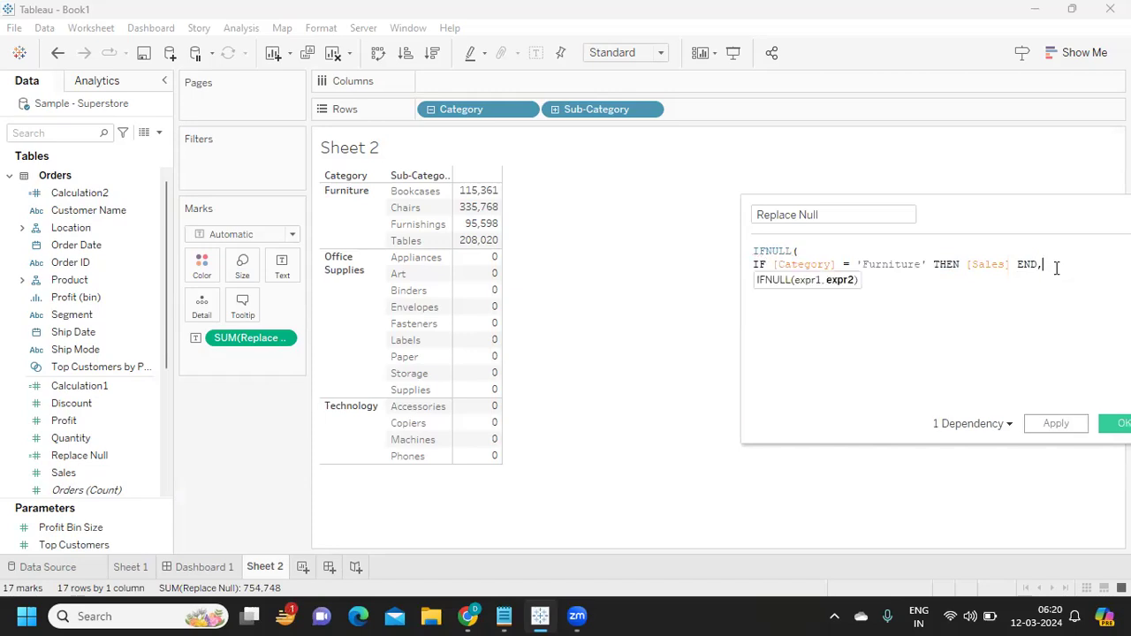
{"action": "type", "text": "0)"}
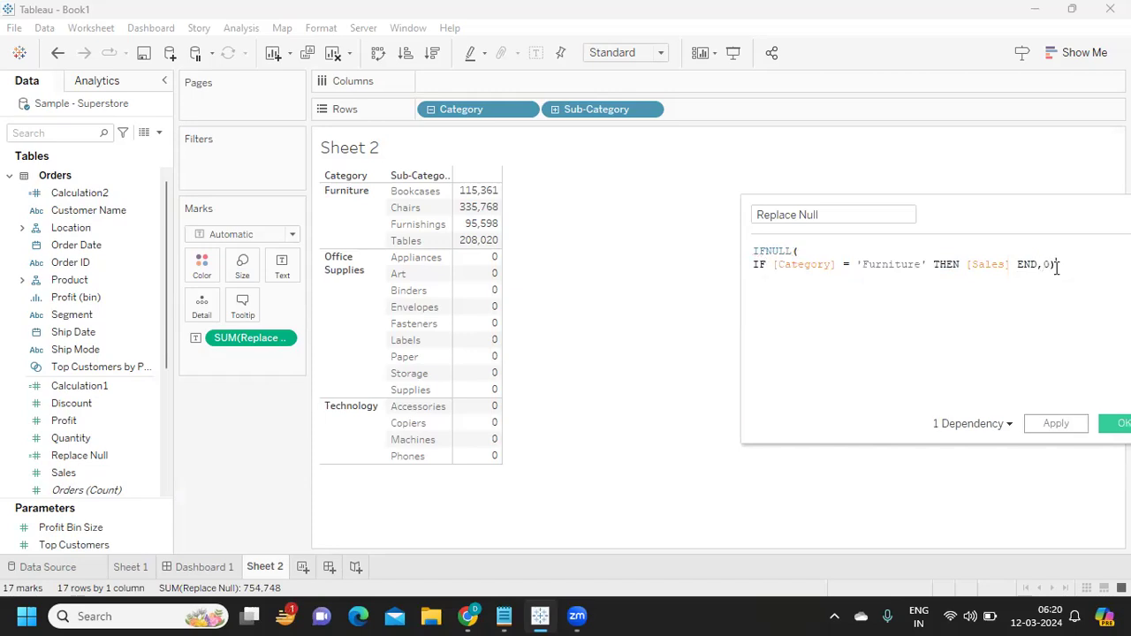
{"action": "left_click", "coordinate": [1068, 424]}
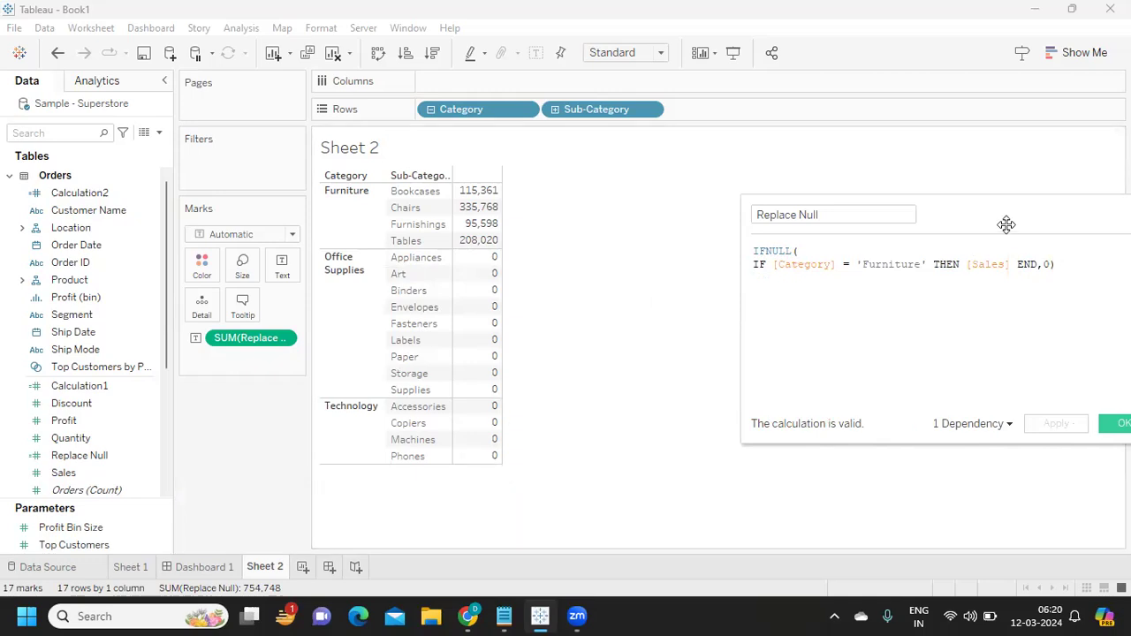
Move the calculation editor fully into view, widen it beside the table, and accept the Replace Null calculation
{"action": "left_click_drag", "start_coordinate": [1004, 222], "coordinate": [896, 206]}
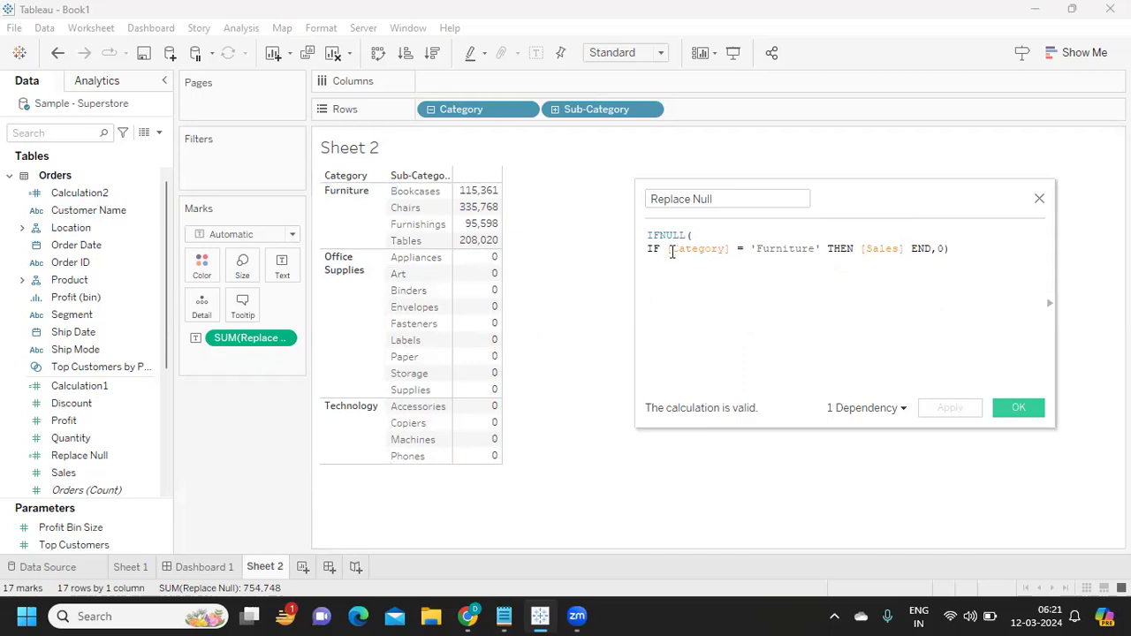
{"action": "left_click_drag", "start_coordinate": [634, 282], "coordinate": [524, 274]}
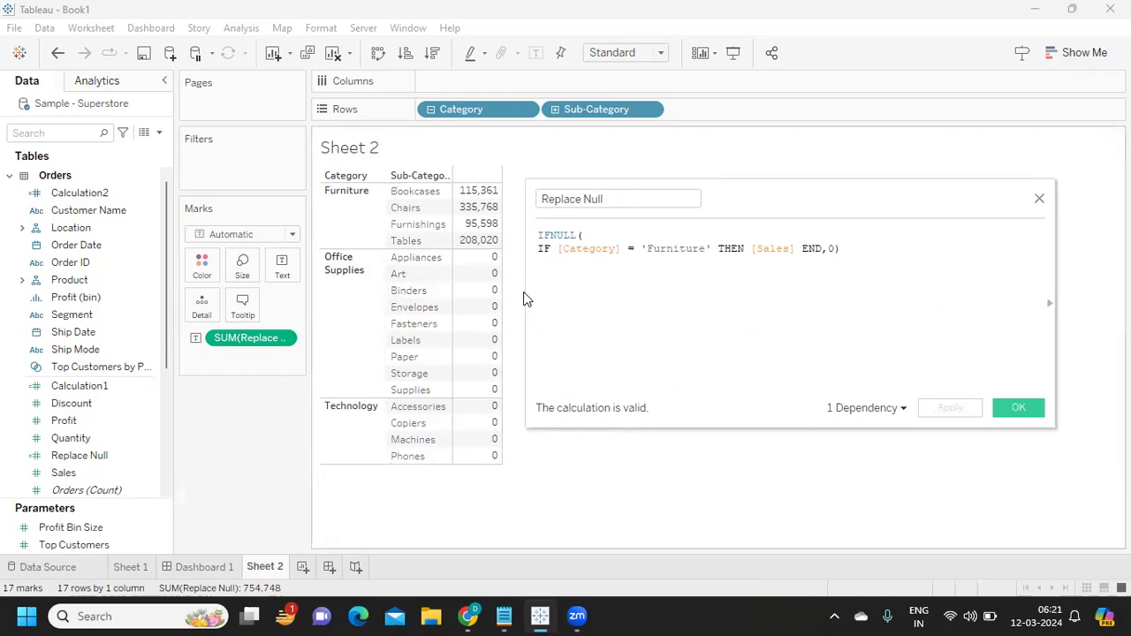
{"action": "left_click", "coordinate": [1017, 409]}
Switch to Notepad, highlight the question "Find first and last day of the month", and return to Tableau
{"action": "mouse_move", "coordinate": [502, 616]}
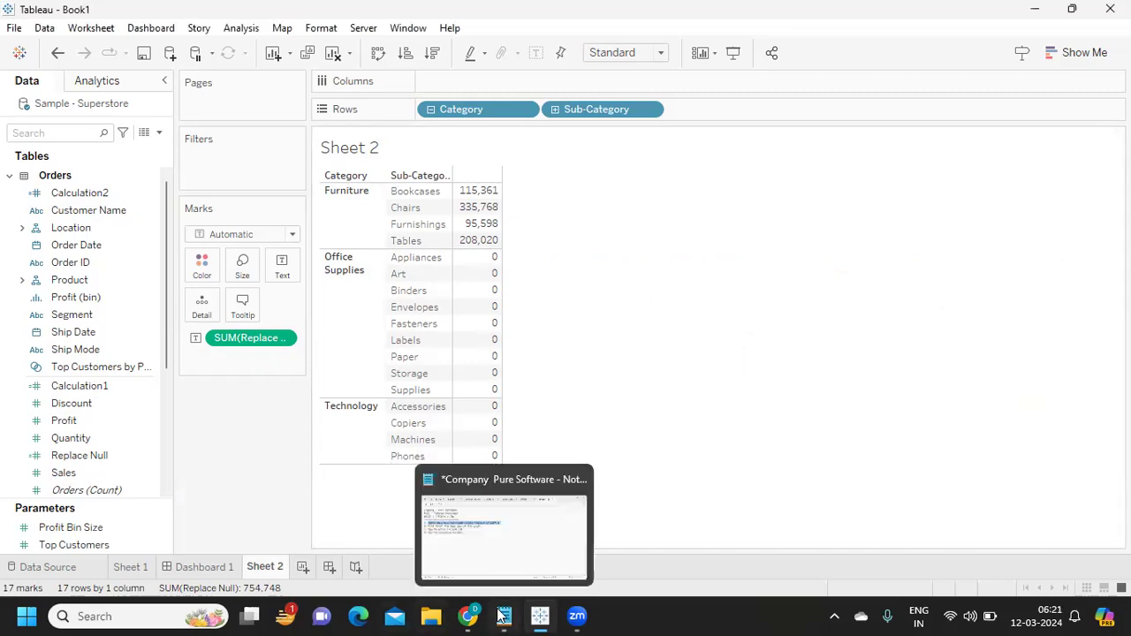
{"action": "left_click", "coordinate": [515, 535]}
{"action": "left_click_drag", "start_coordinate": [209, 252], "coordinate": [509, 251]}
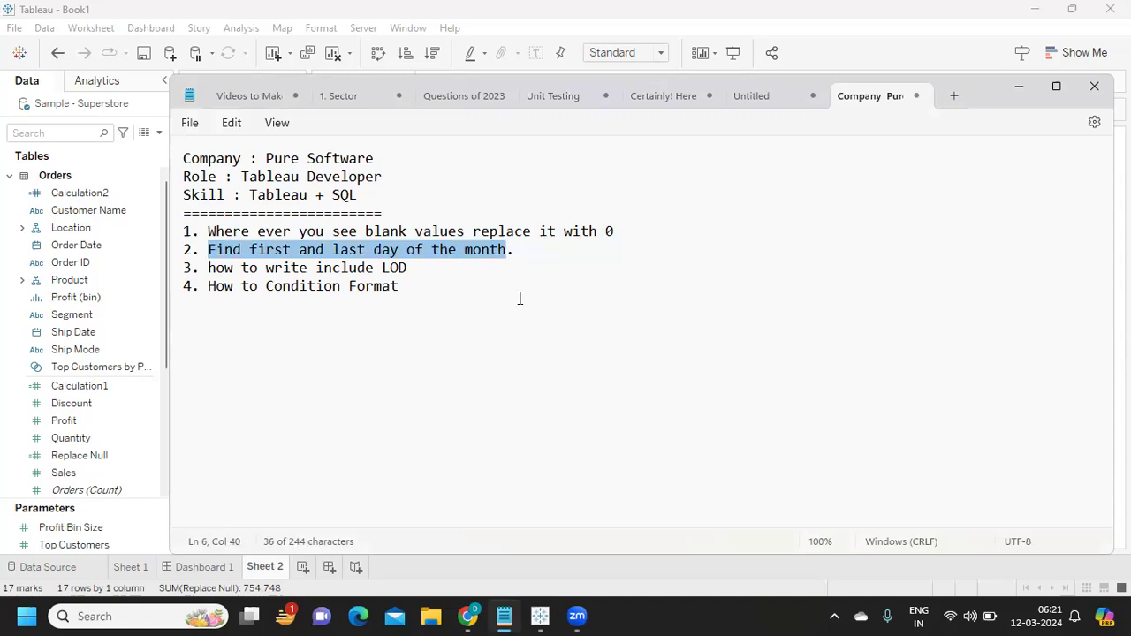
{"action": "mouse_move", "coordinate": [504, 616]}
{"action": "mouse_move", "coordinate": [540, 616]}
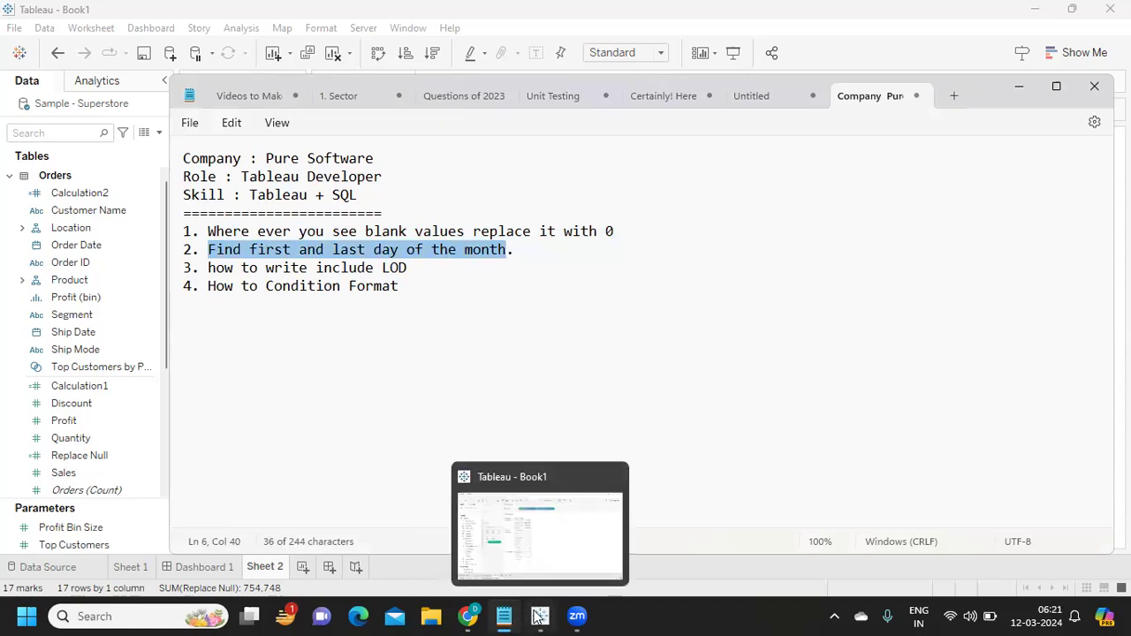
{"action": "left_click", "coordinate": [539, 543]}
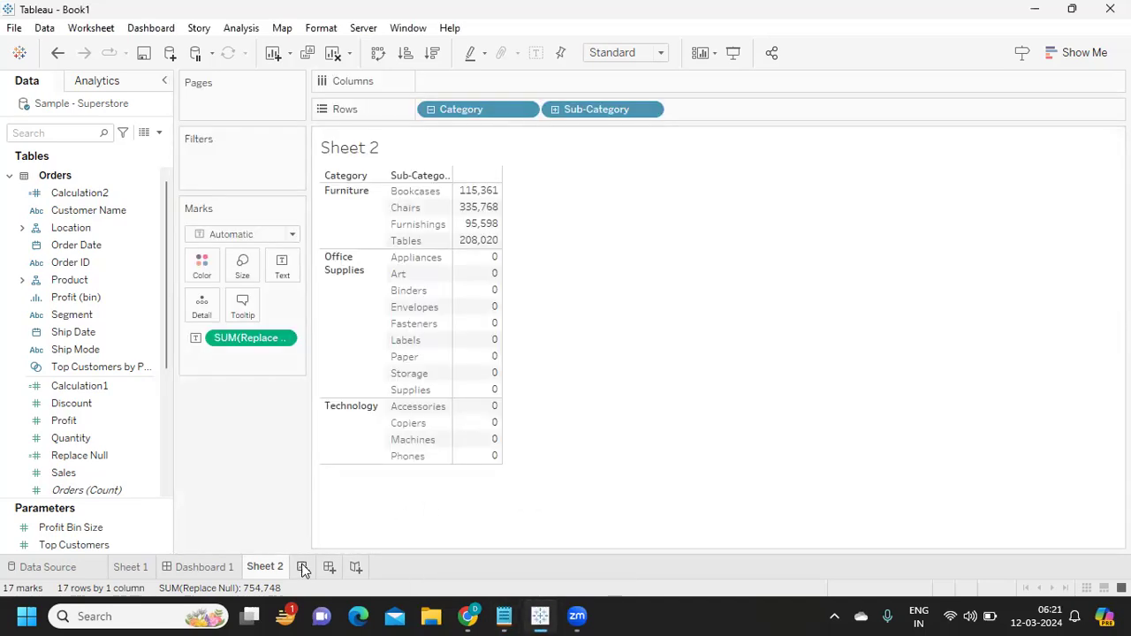
Clear Sheet 2 and break Order Date down by year and month in the rows
{"action": "left_click", "coordinate": [330, 53]}
{"action": "left_click_drag", "start_coordinate": [95, 245], "coordinate": [465, 109]}
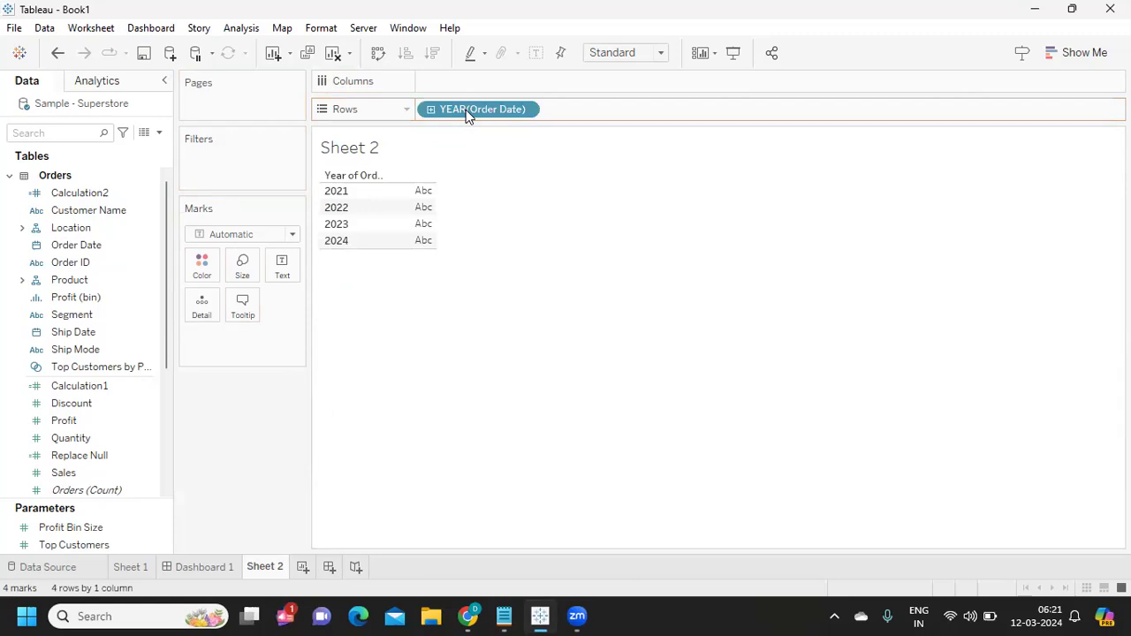
{"action": "left_click", "coordinate": [430, 109]}
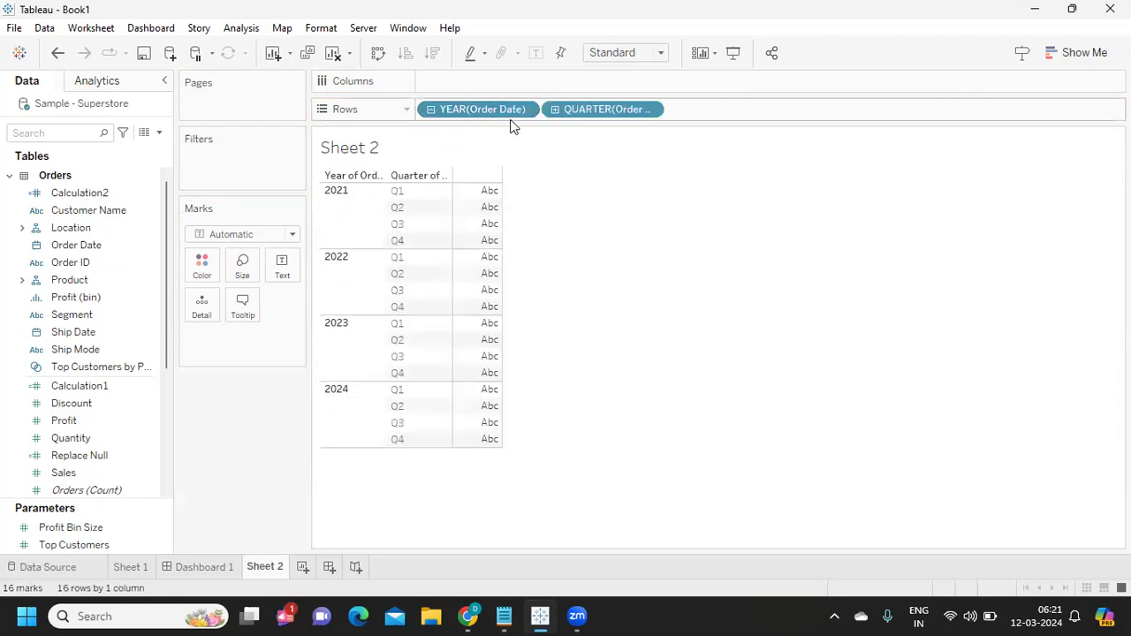
{"action": "left_click", "coordinate": [650, 110]}
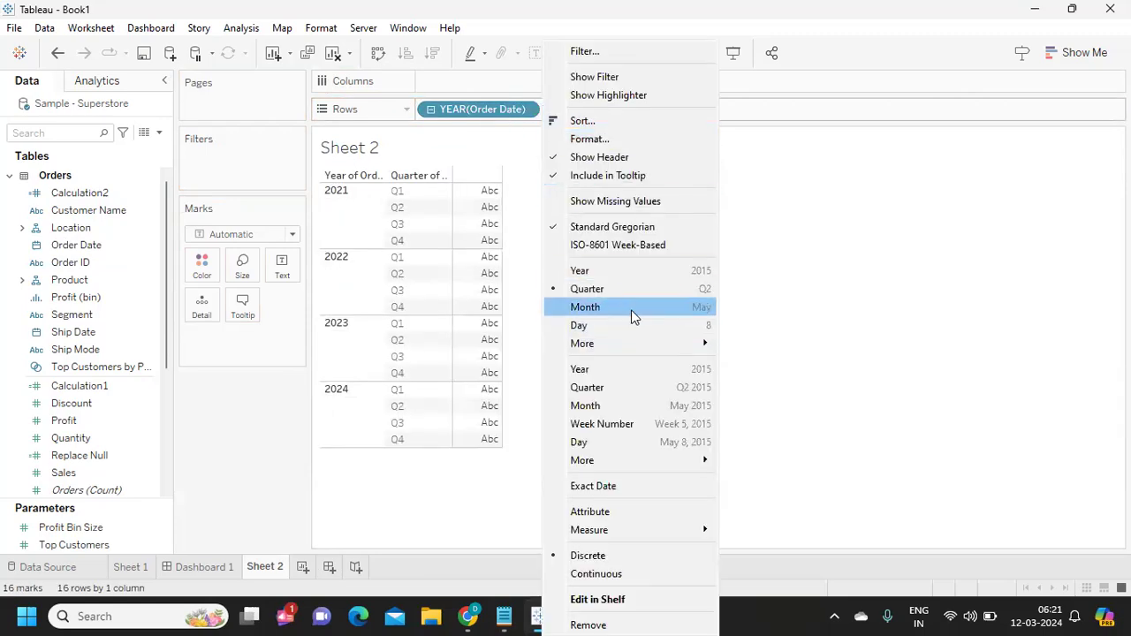
{"action": "left_click", "coordinate": [633, 310]}
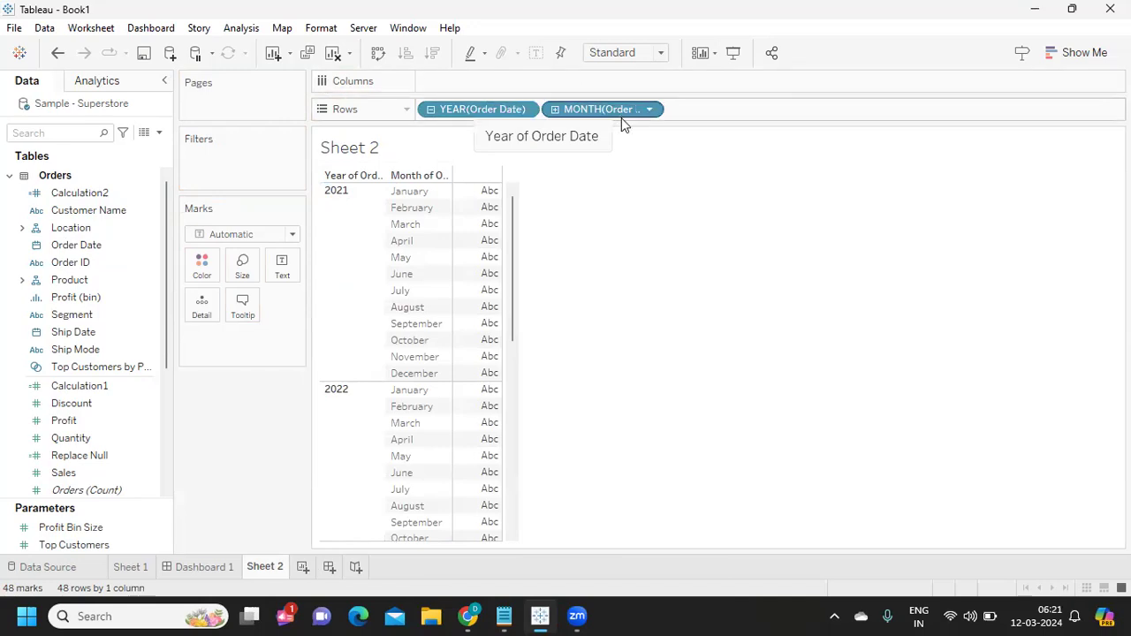
Add Order Date to the rows after the month level as a discrete exact date
{"action": "left_click_drag", "start_coordinate": [106, 247], "coordinate": [291, 270]}
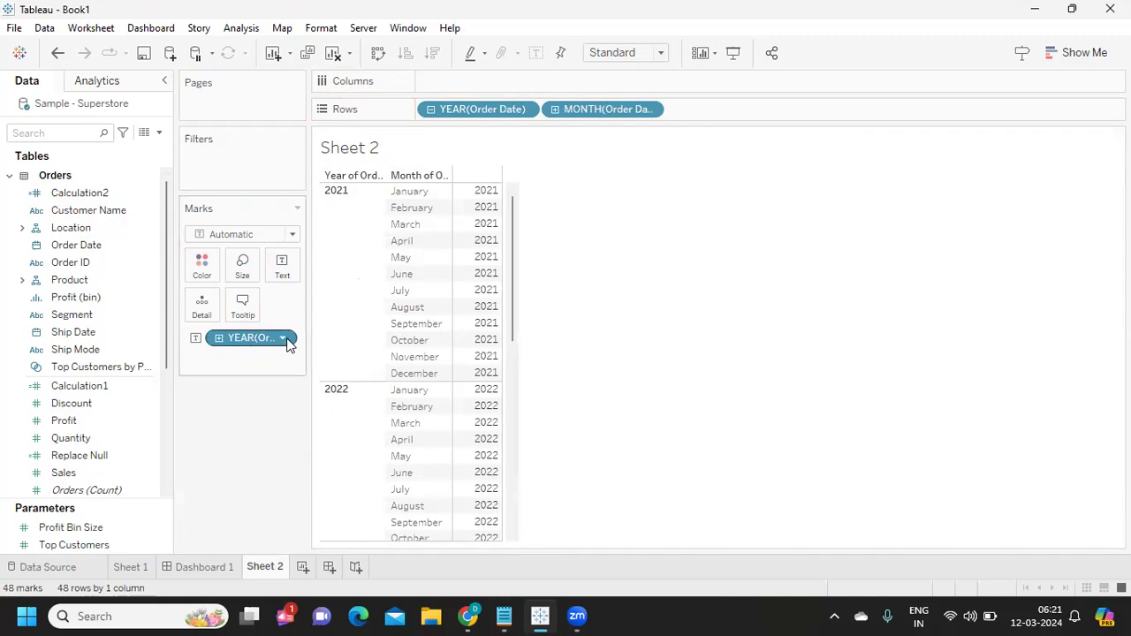
{"action": "left_click_drag", "start_coordinate": [248, 343], "coordinate": [732, 118]}
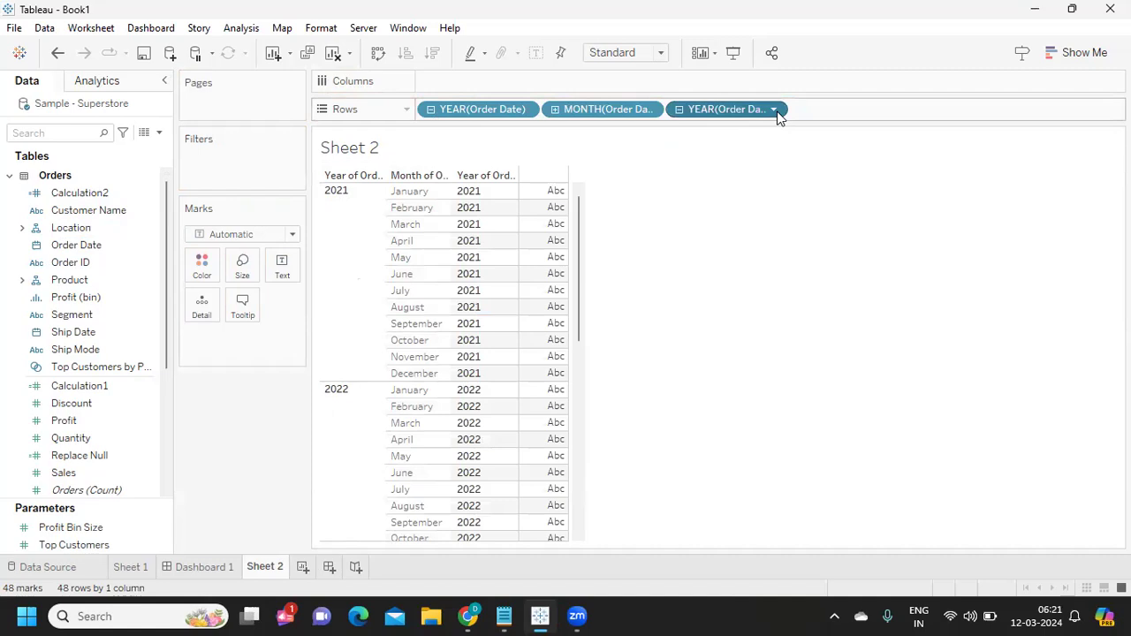
{"action": "left_click", "coordinate": [773, 110]}
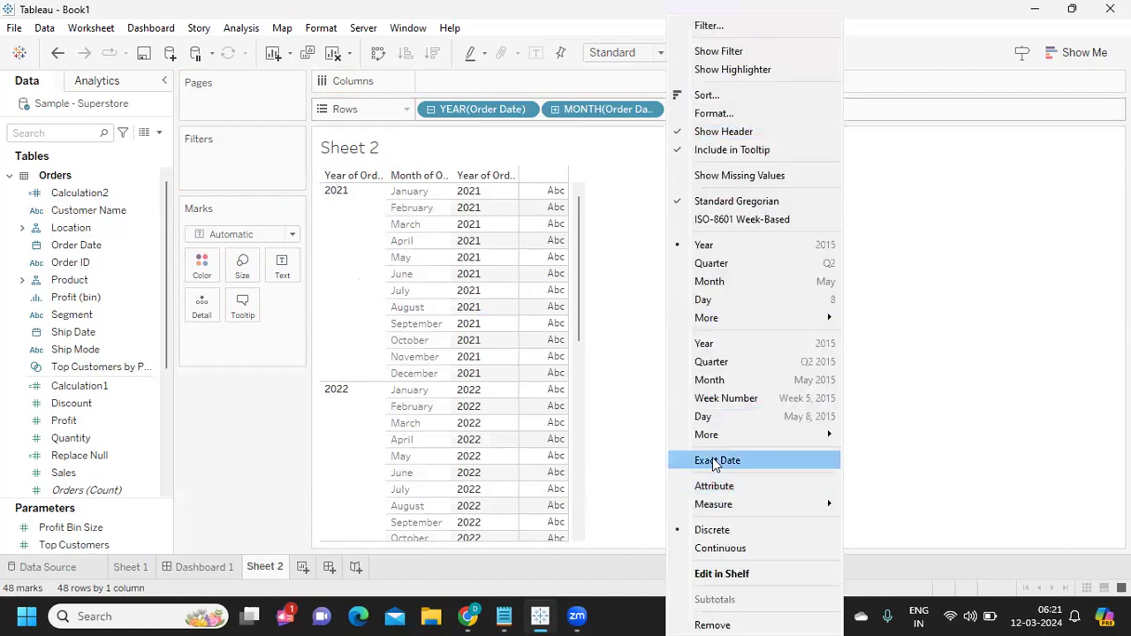
{"action": "left_click", "coordinate": [716, 460]}
{"action": "left_click", "coordinate": [773, 109]}
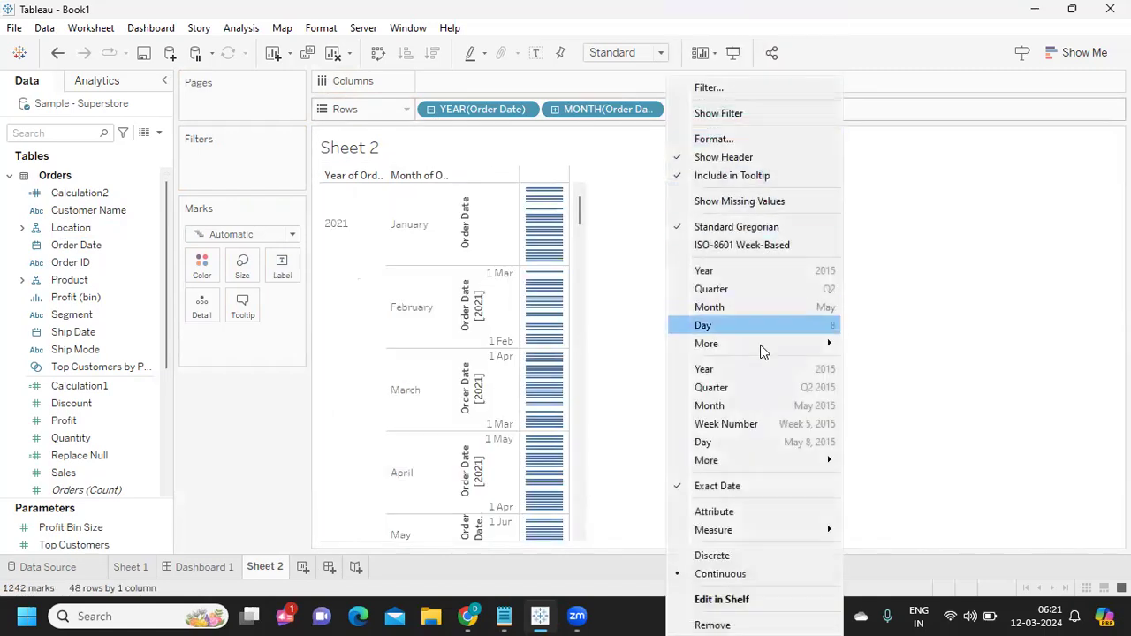
{"action": "left_click", "coordinate": [717, 556]}
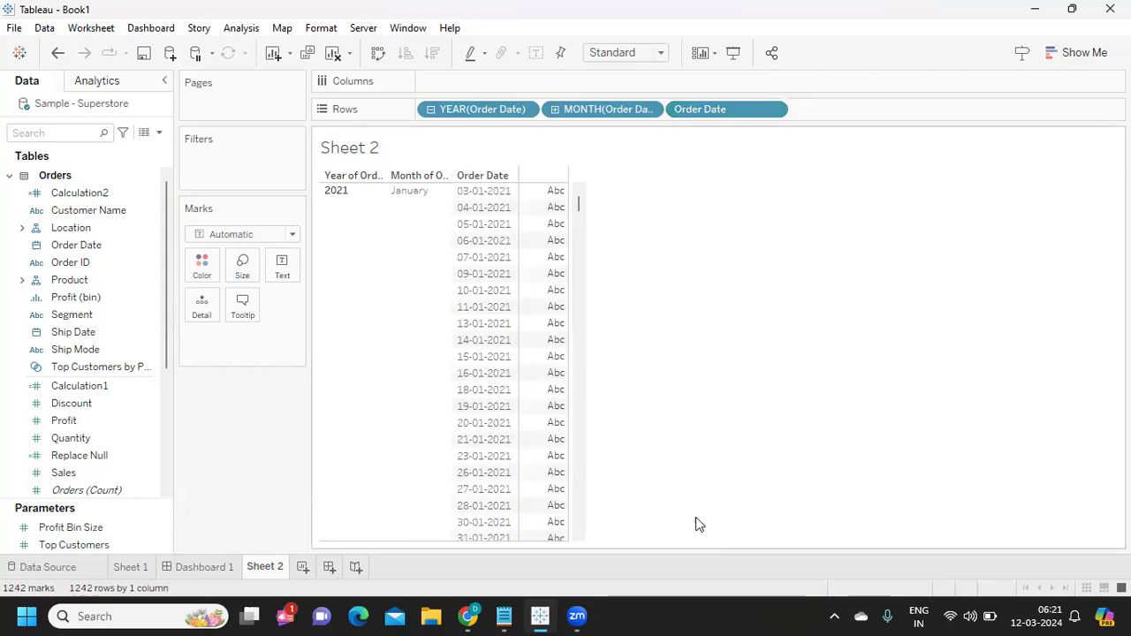
Examine the January 2021 order dates in the table to identify the month's first and last dates
{"action": "left_click", "coordinate": [324, 237]}
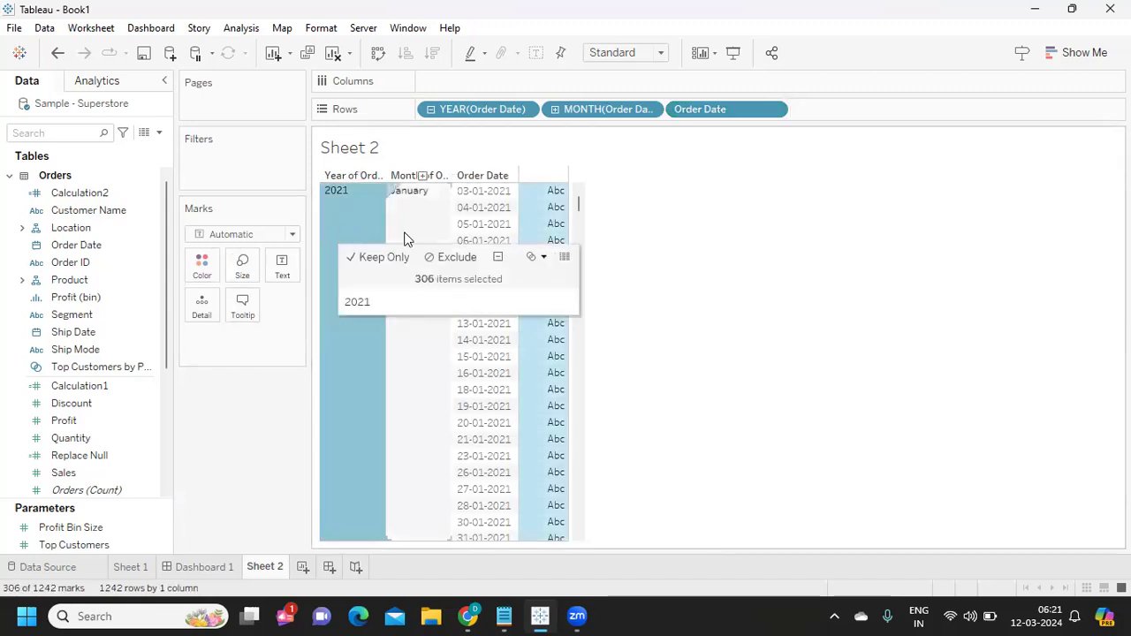
{"action": "left_click", "coordinate": [406, 239]}
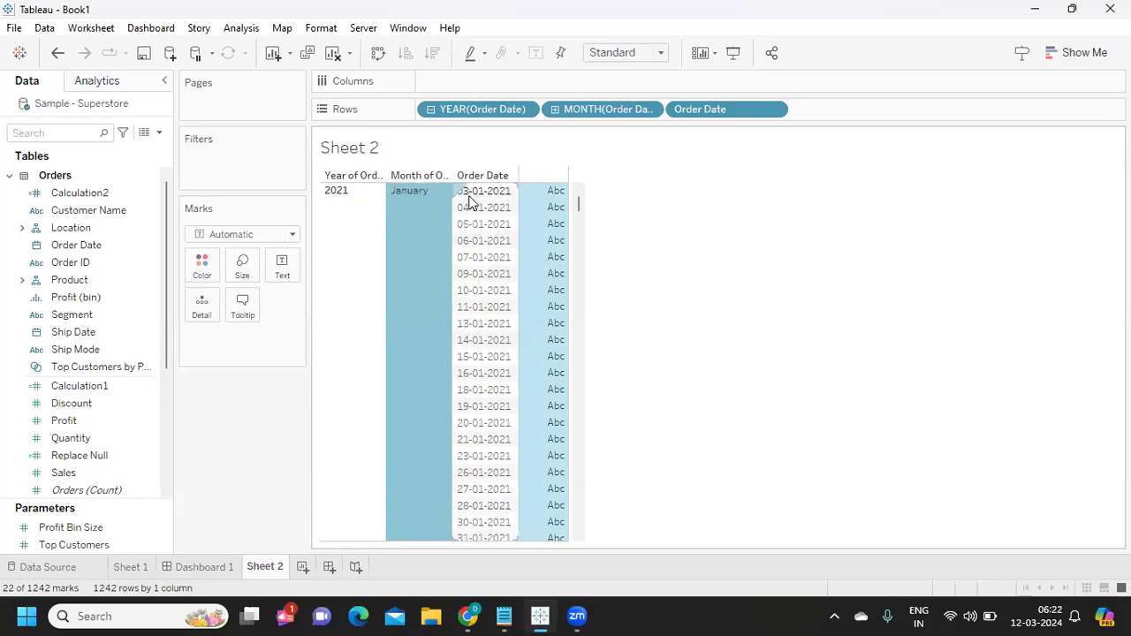
{"action": "left_click", "coordinate": [402, 209]}
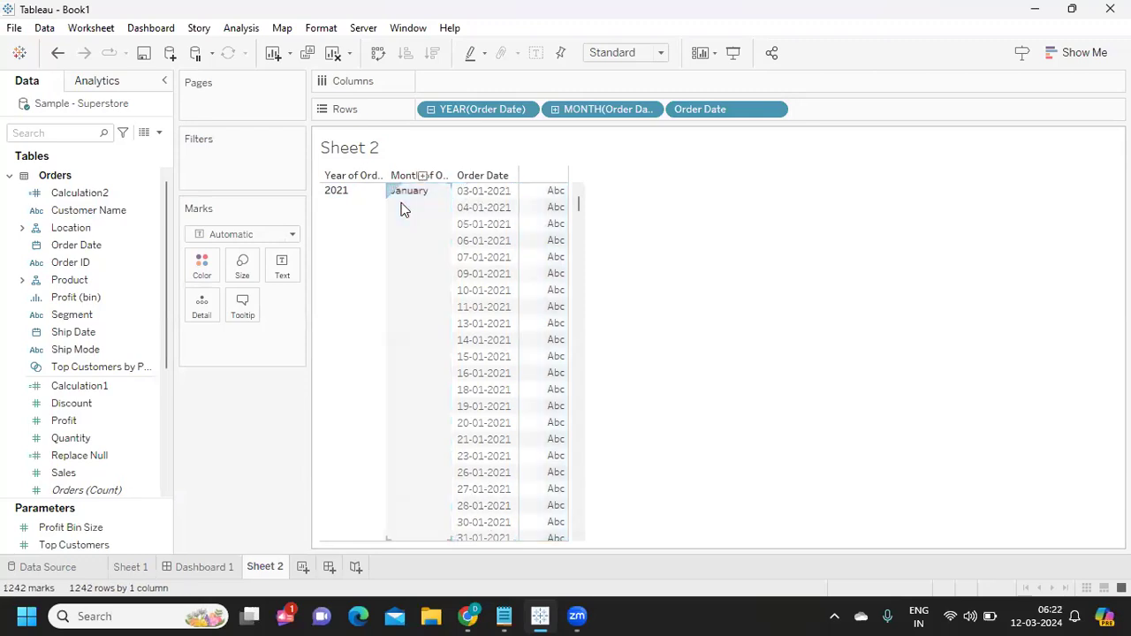
{"action": "left_click", "coordinate": [479, 193]}
{"action": "scroll", "coordinate": [429, 459], "scroll_direction": "down", "scroll_amount": 2}
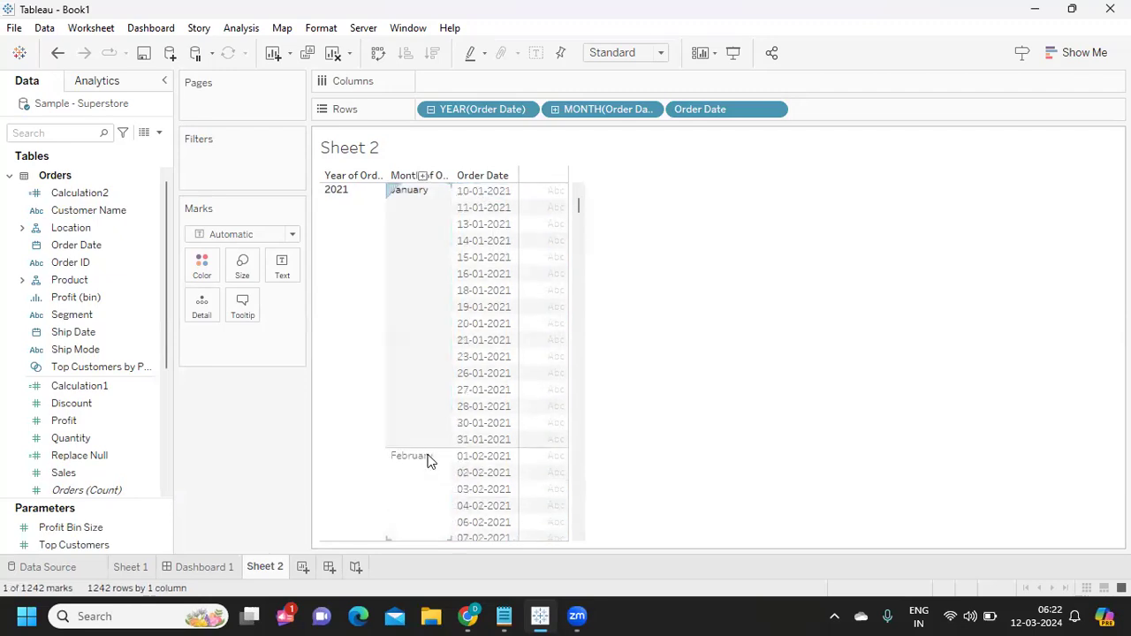
{"action": "left_click", "coordinate": [478, 440]}
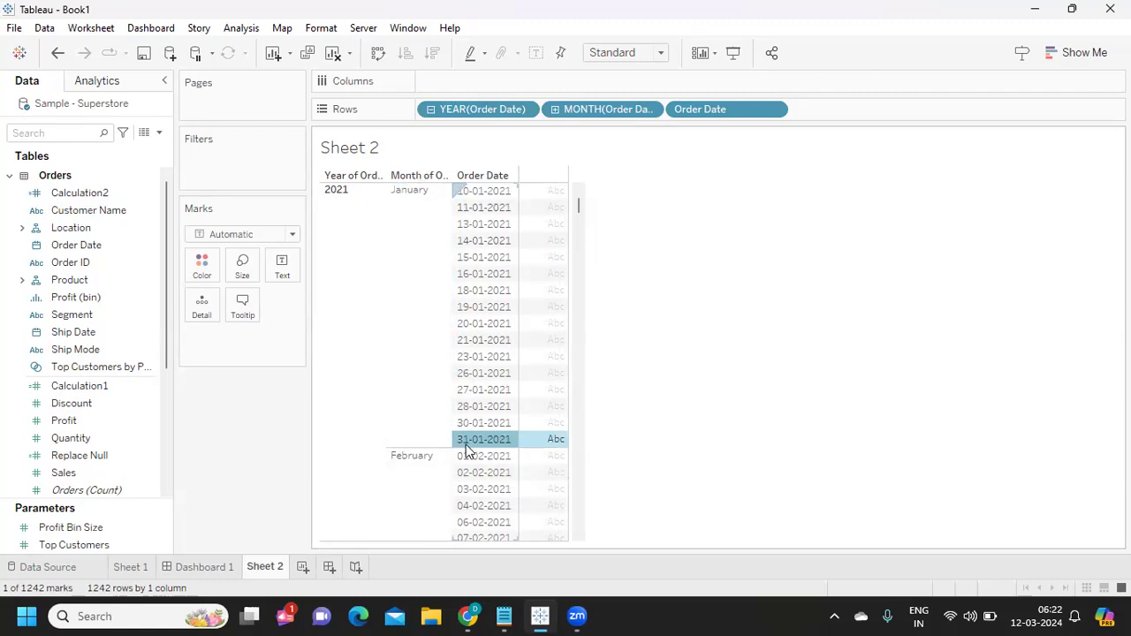
{"action": "scroll", "coordinate": [429, 496], "scroll_direction": "down", "scroll_amount": 1}
{"action": "scroll", "coordinate": [430, 494], "scroll_direction": "up", "scroll_amount": 2}
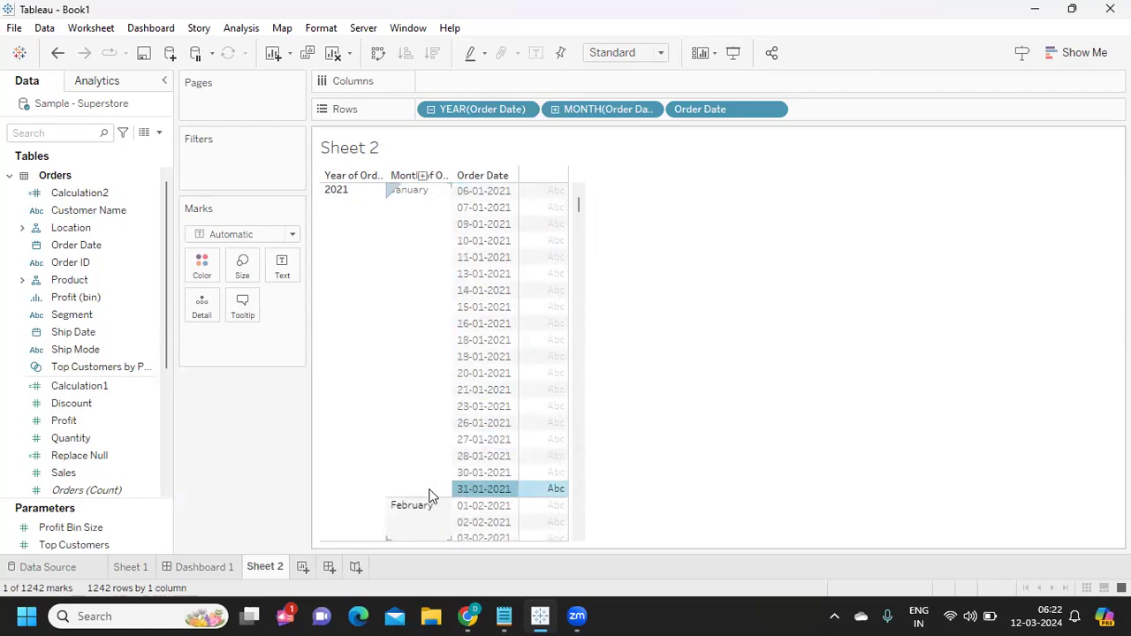
{"action": "scroll", "coordinate": [445, 324], "scroll_direction": "up", "scroll_amount": 1}
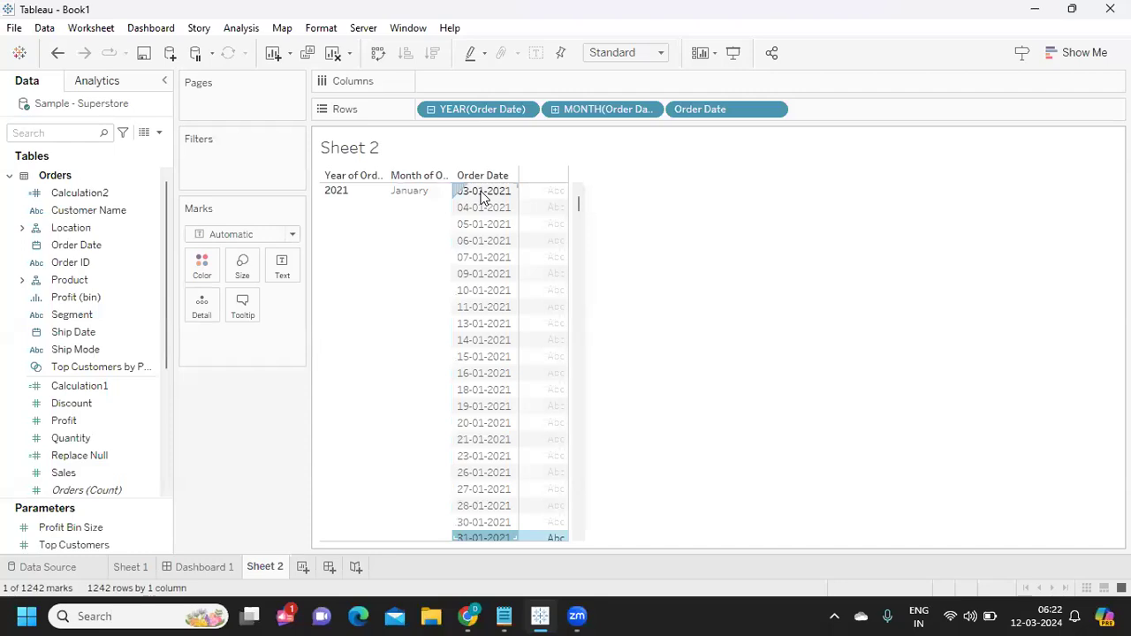
{"action": "mouse_move", "coordinate": [522, 270]}
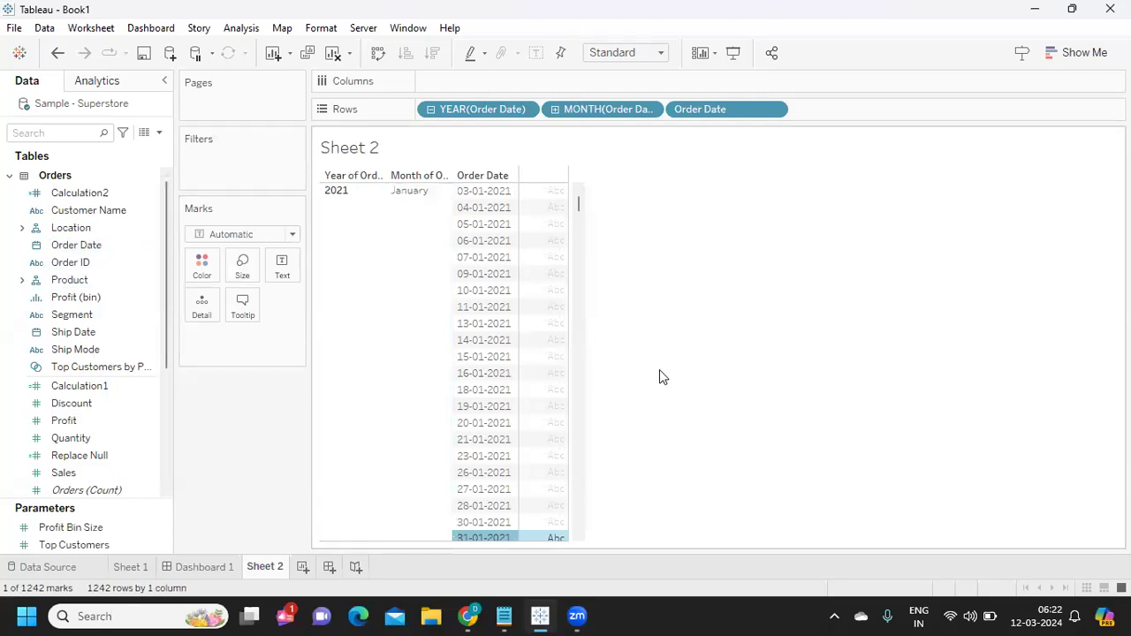
{"action": "left_click", "coordinate": [680, 358]}
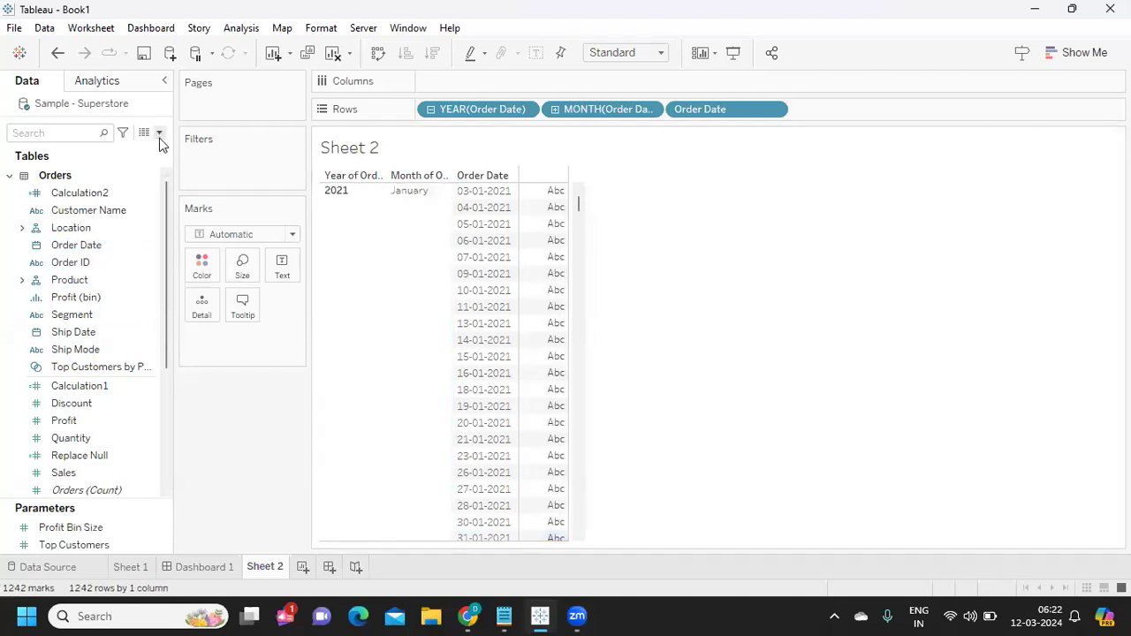
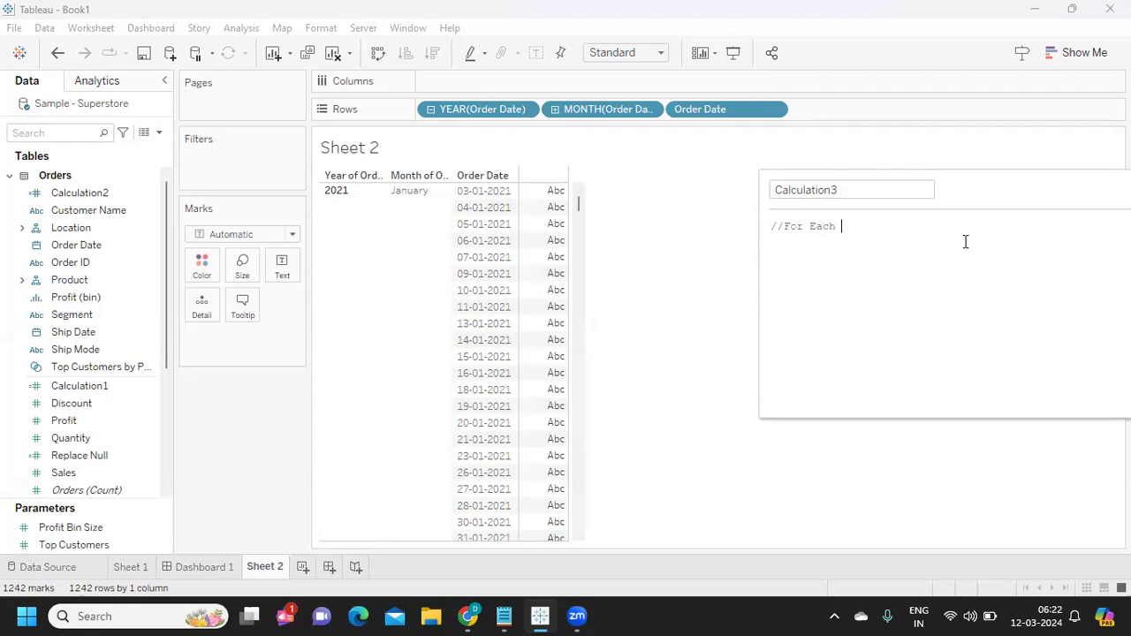
Write the comments "//For Each Year and Each Month we need Min Order Date" and the same for Max Order Date in the new calculation
{"action": "type", "text": "ar and Each Month we need Min"}
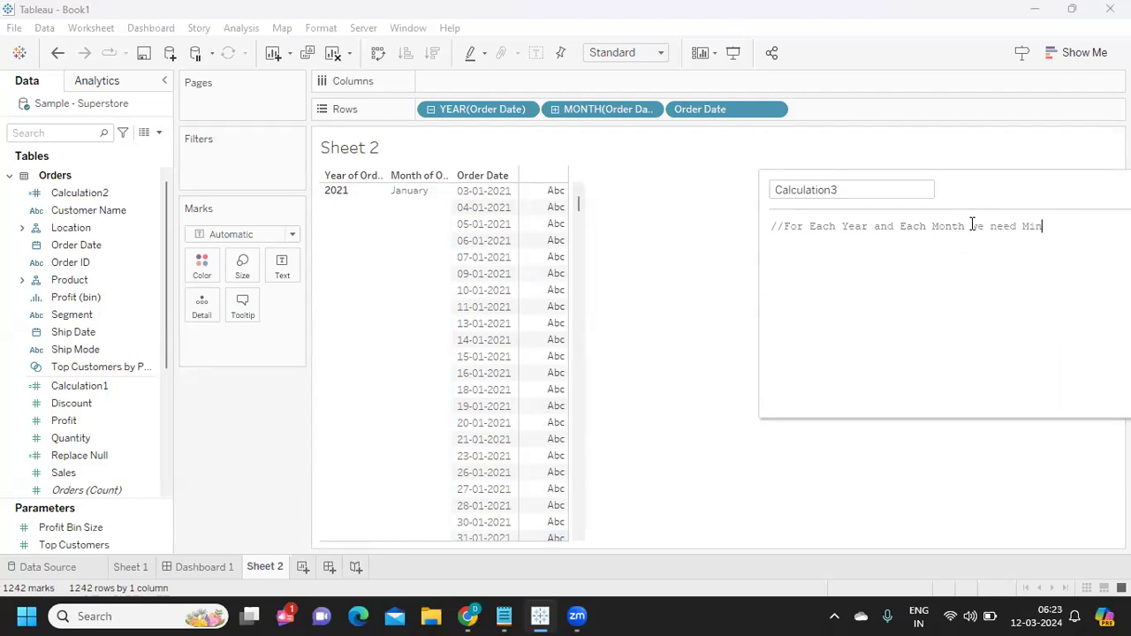
{"action": "type", "text": " Order Date "}
{"action": "type", "text": "//For Eac"}
{"action": "type", "text": "h Year and"}
{"action": "left_click_drag", "start_coordinate": [966, 187], "coordinate": [579, 188]}
{"action": "type", "text": "Each Month we ne"}
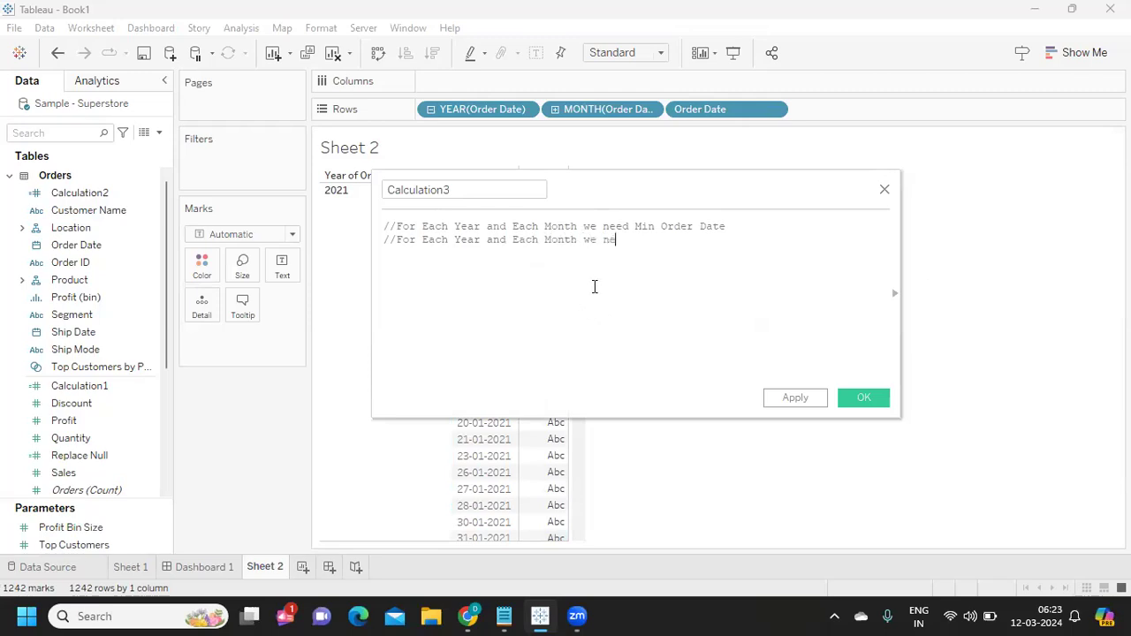
{"action": "type", "text": "ed Max Order Date"}
Start a FIXED expression below the comments with YEAR([Order Date]) as its first dimension
{"action": "key", "text": "Return"}
{"action": "key", "text": "Return"}
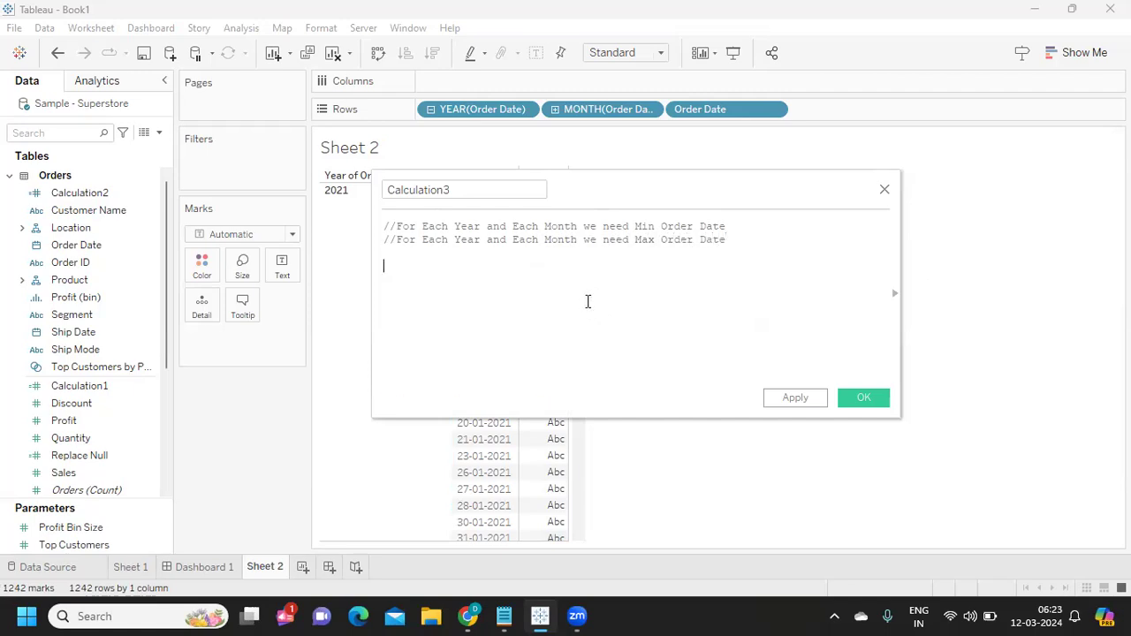
{"action": "type", "text": "f"}
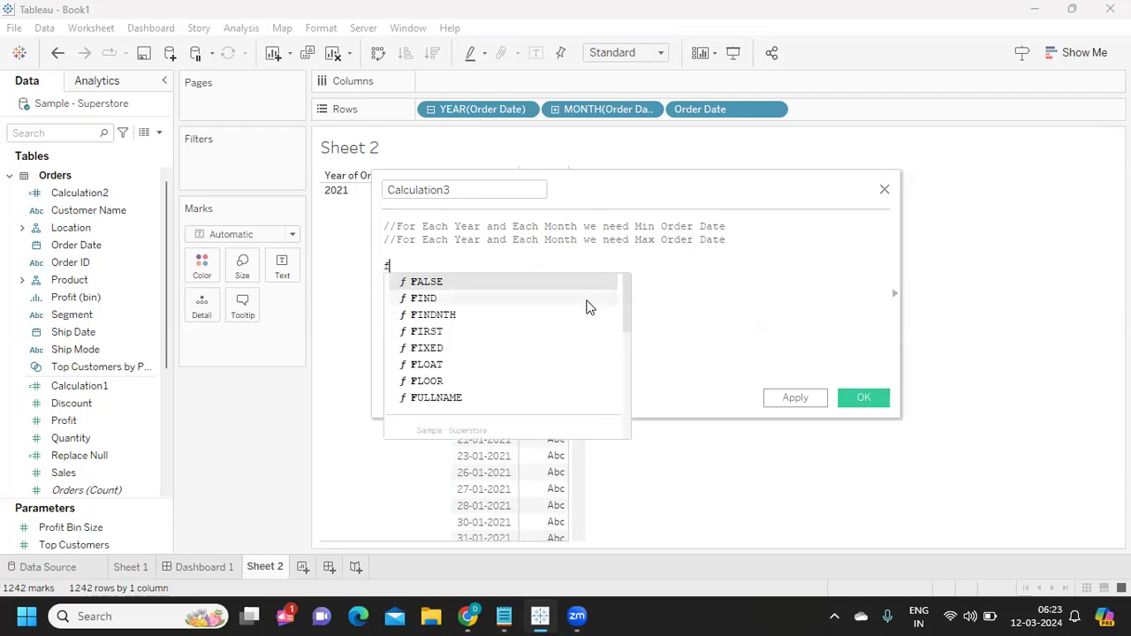
{"action": "type", "text": "ix"}
{"action": "key", "text": "Return"}
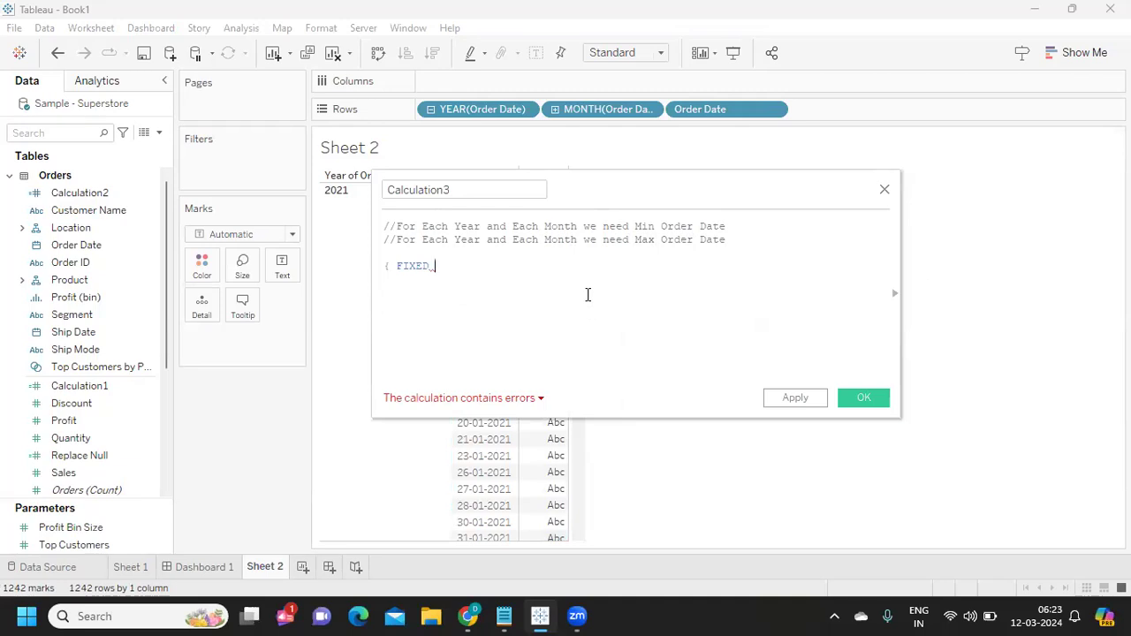
{"action": "type", "text": "y"}
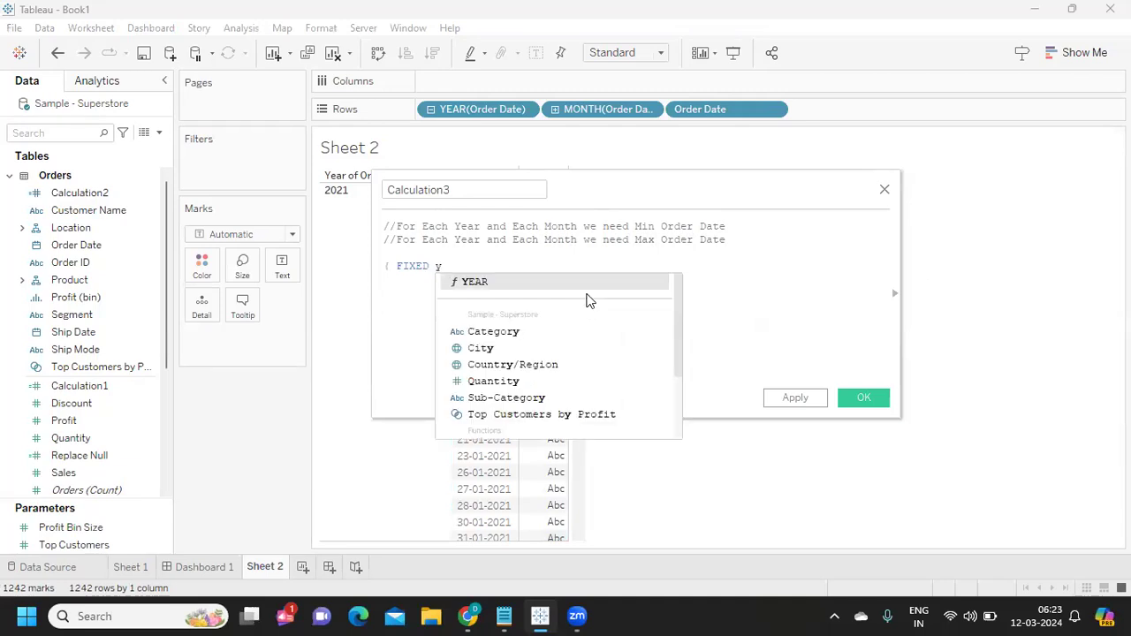
{"action": "type", "text": "e"}
{"action": "key", "text": "Return"}
{"action": "type", "text": "or"}
{"action": "key", "text": "Down"}
{"action": "key", "text": "Return"}
{"action": "type", "text": ")"}
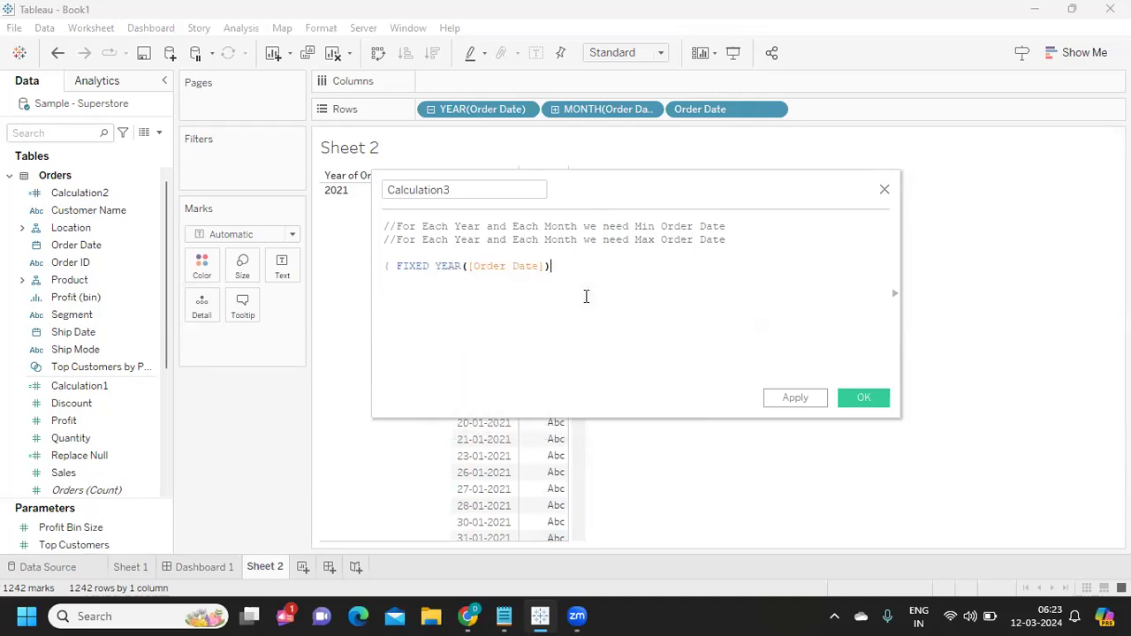
Add MONTH([Order Date]) as the FIXED expression's second dimension and end the dimension list with a colon
{"action": "type", "text": ","}
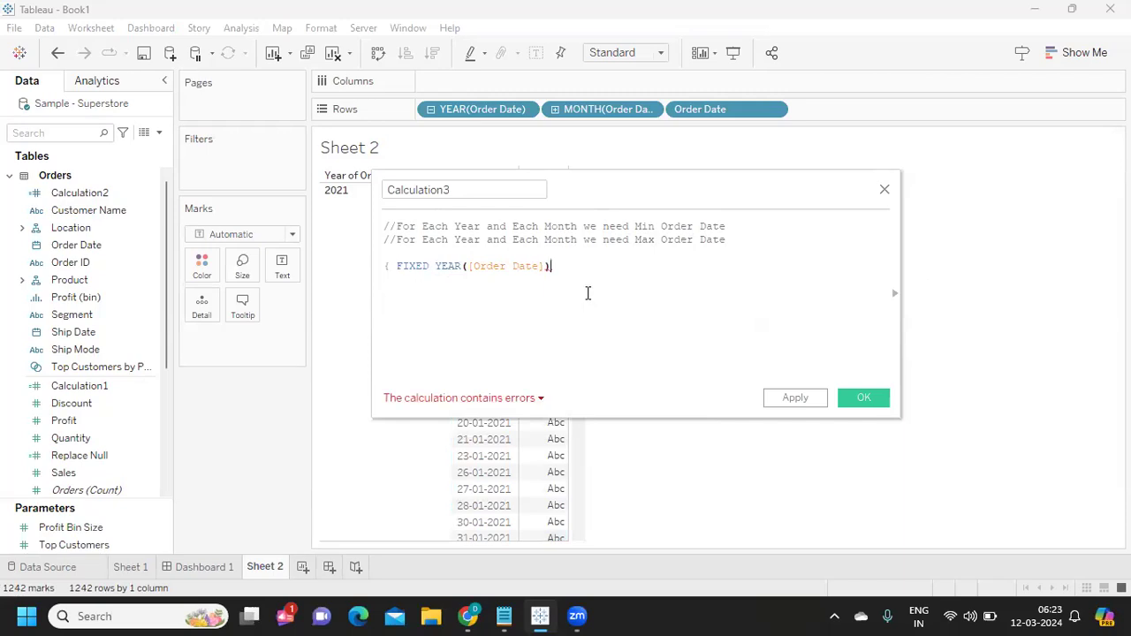
{"action": "type", "text": " mon"}
{"action": "key", "text": "Return"}
{"action": "type", "text": "ord"}
{"action": "key", "text": "Return"}
{"action": "type", "text": "):"}
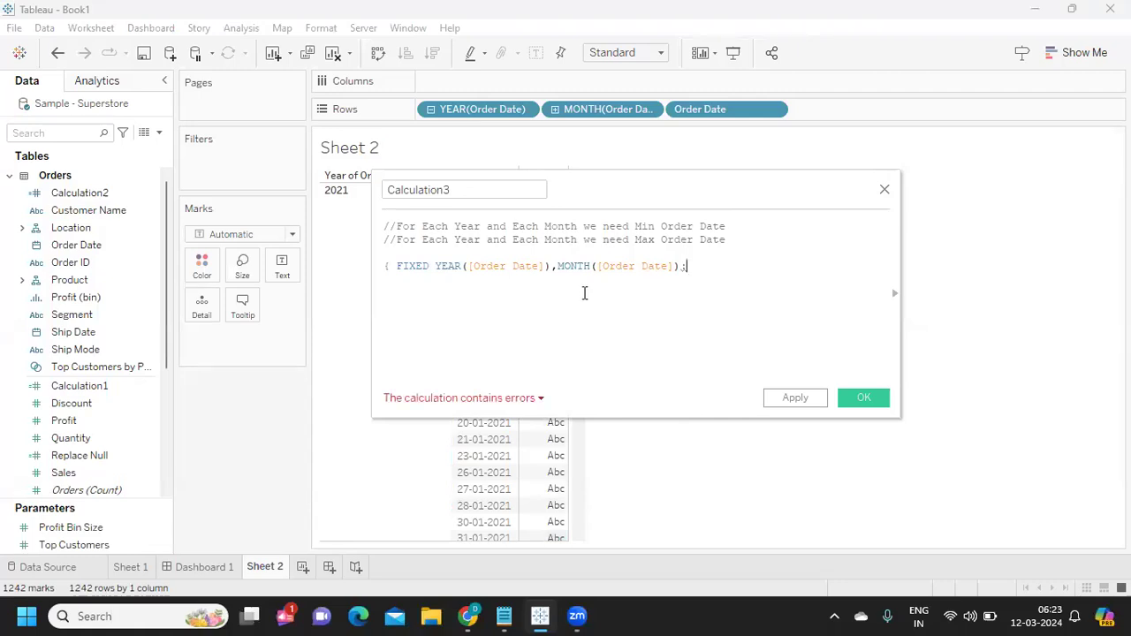
Complete the FIXED expression with MIN([Order Date]) and a closing brace, and save the calculation
{"action": "type", "text": "min"}
{"action": "key", "text": "Return"}
{"action": "type", "text": "ord"}
{"action": "key", "text": "Return"}
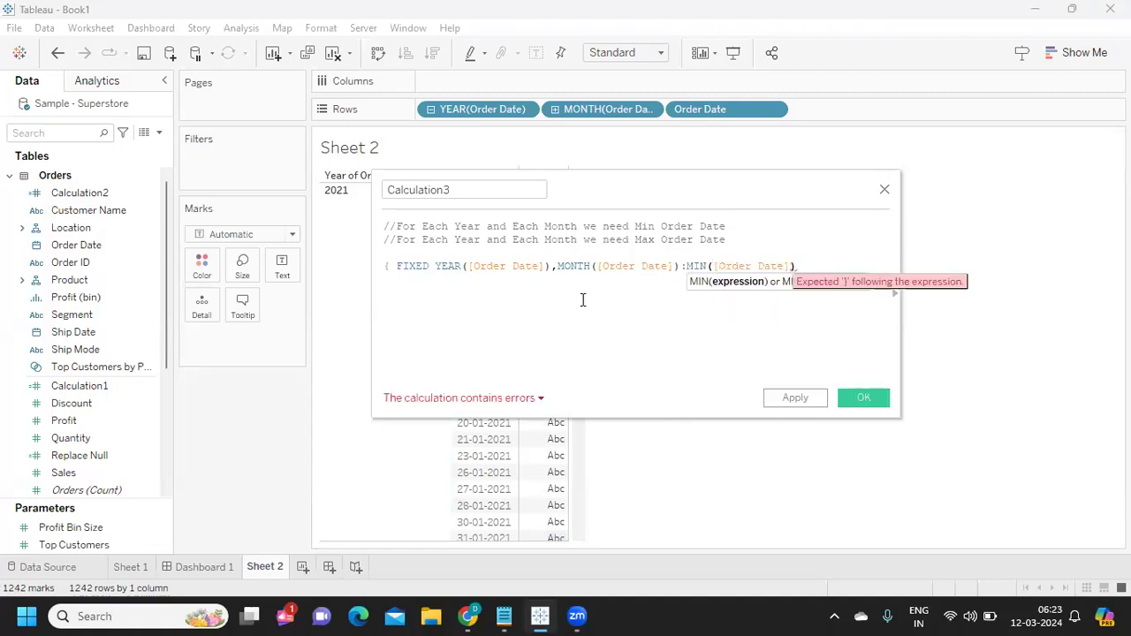
{"action": "type", "text": ")}"}
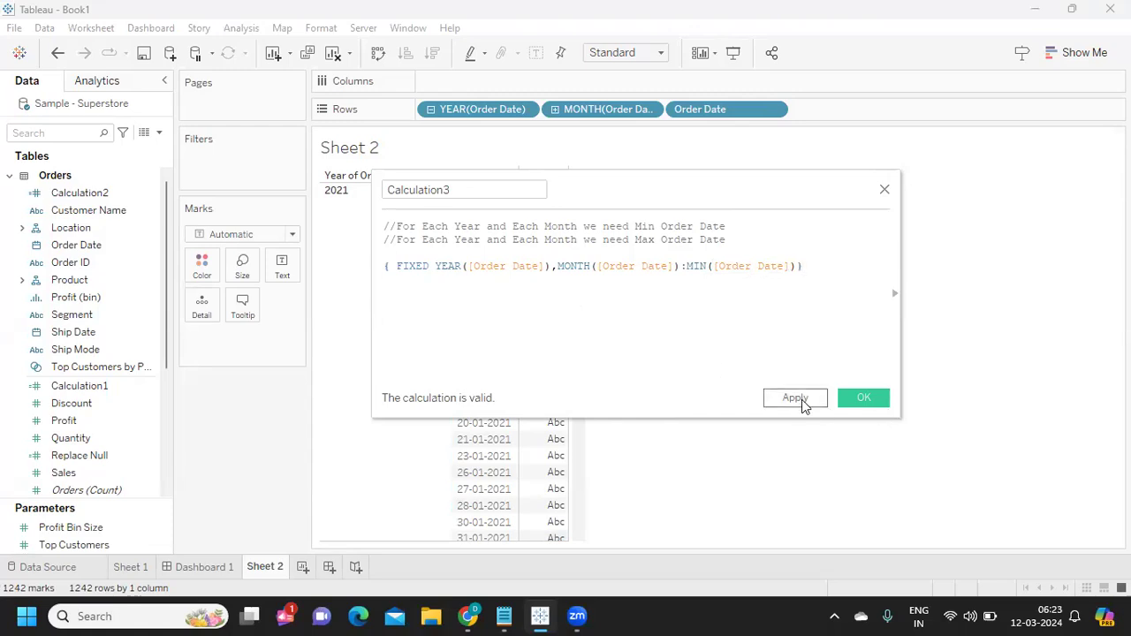
{"action": "left_click", "coordinate": [799, 402]}
{"action": "left_click", "coordinate": [863, 398]}
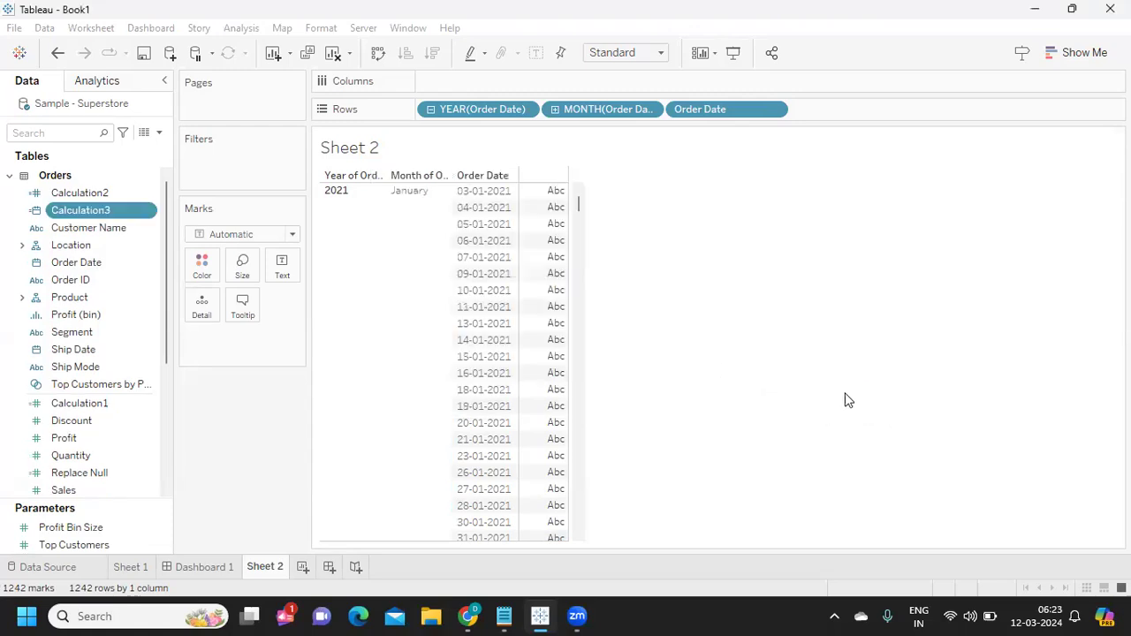
Show Calculation3 as an exact date in the table's text marks and compare it with the January and February order dates
{"action": "left_click_drag", "start_coordinate": [71, 212], "coordinate": [280, 293]}
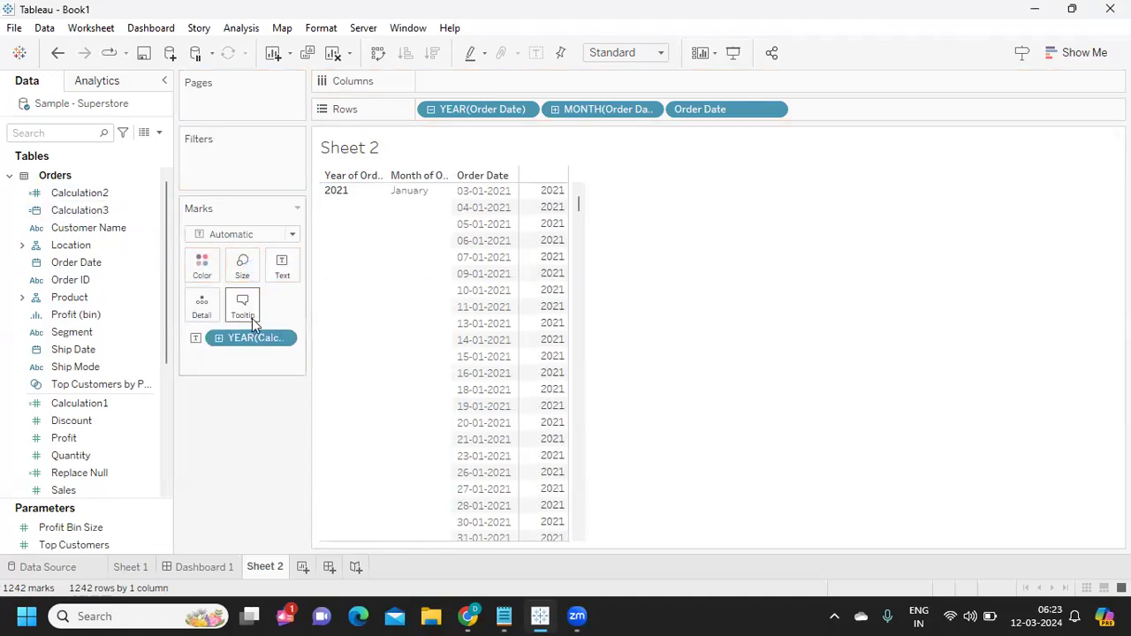
{"action": "right_click", "coordinate": [285, 338]}
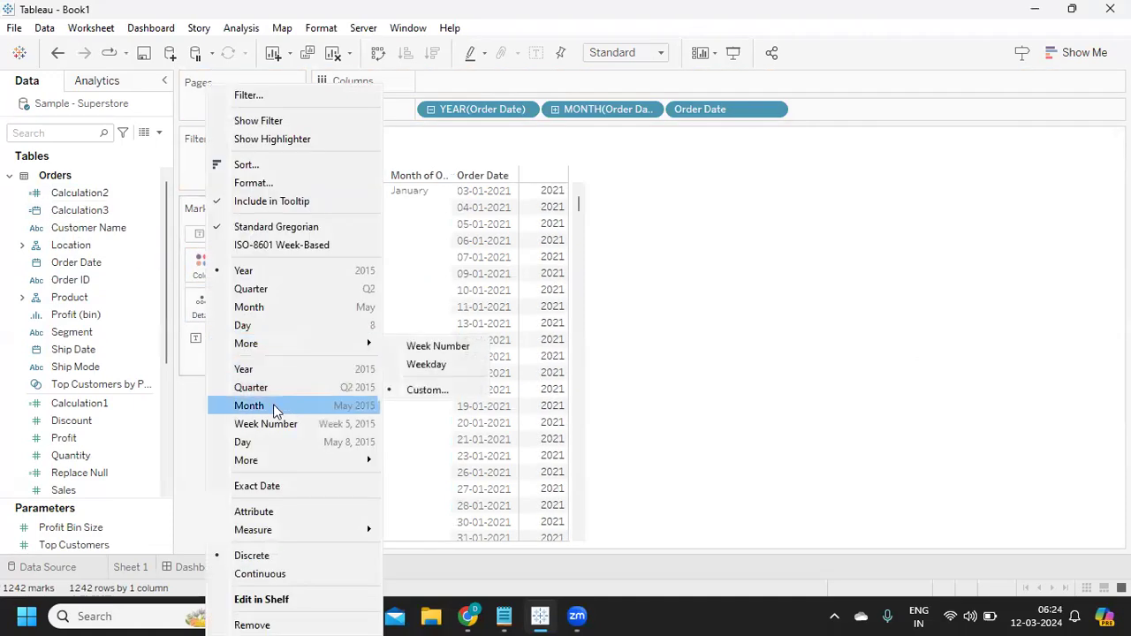
{"action": "key", "text": "Escape"}
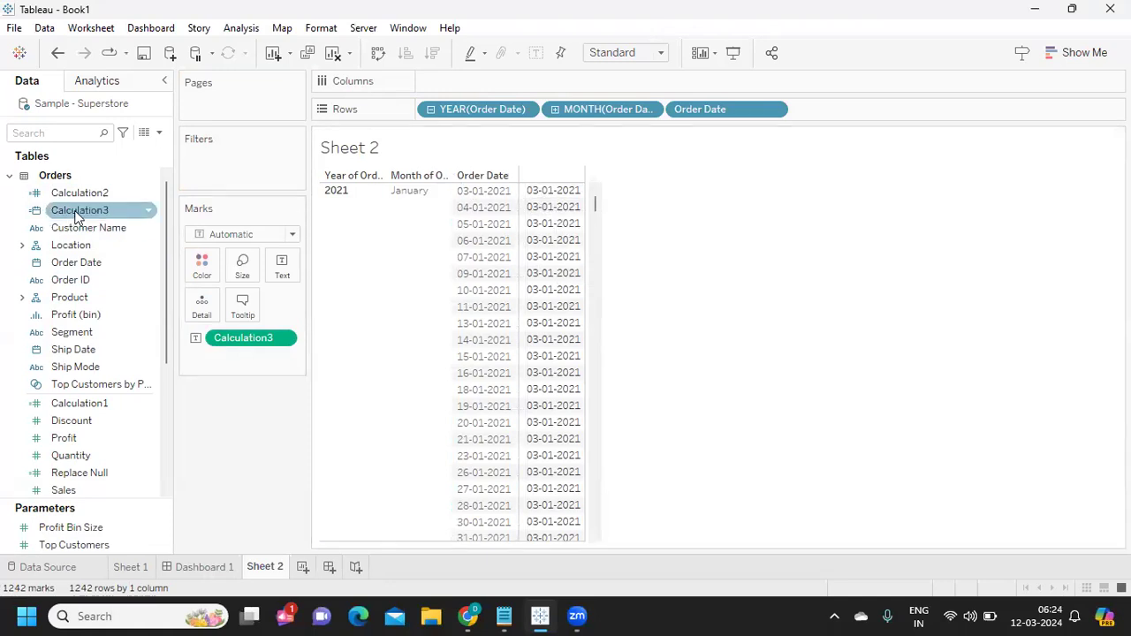
{"action": "left_click", "coordinate": [151, 214]}
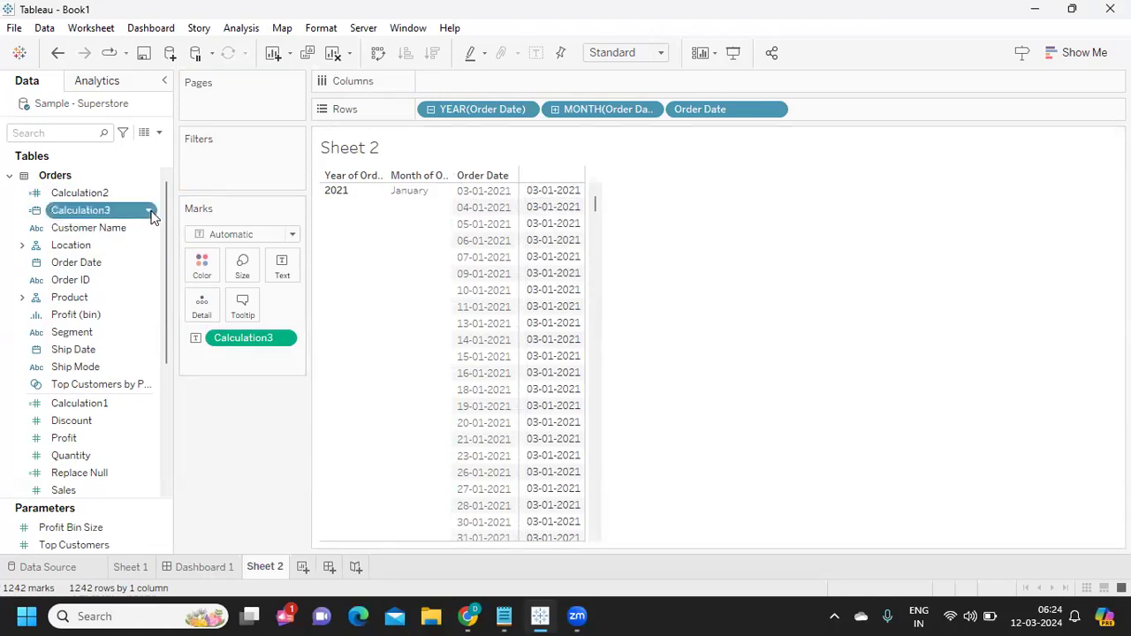
{"action": "left_click", "coordinate": [210, 222]}
{"action": "scroll", "coordinate": [530, 424], "scroll_direction": "down", "scroll_amount": 3}
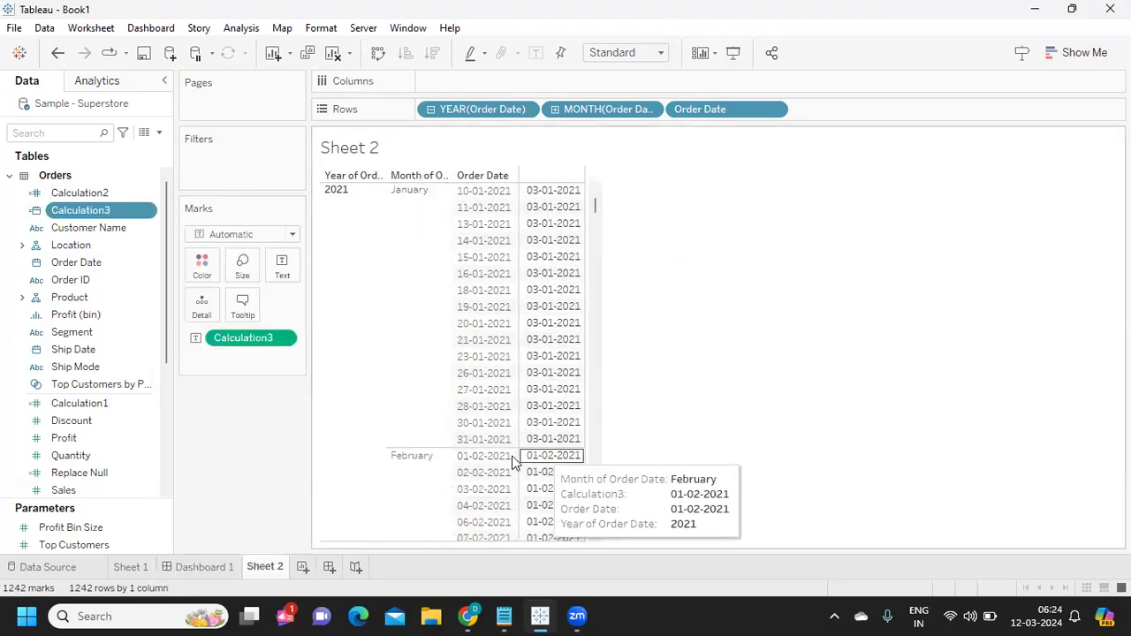
Reopen Calculation3 for editing, insert two blank lines above the FIXED expression, and move the editor clear of the table's dates
{"action": "right_click", "coordinate": [151, 216]}
{"action": "left_click", "coordinate": [196, 311]}
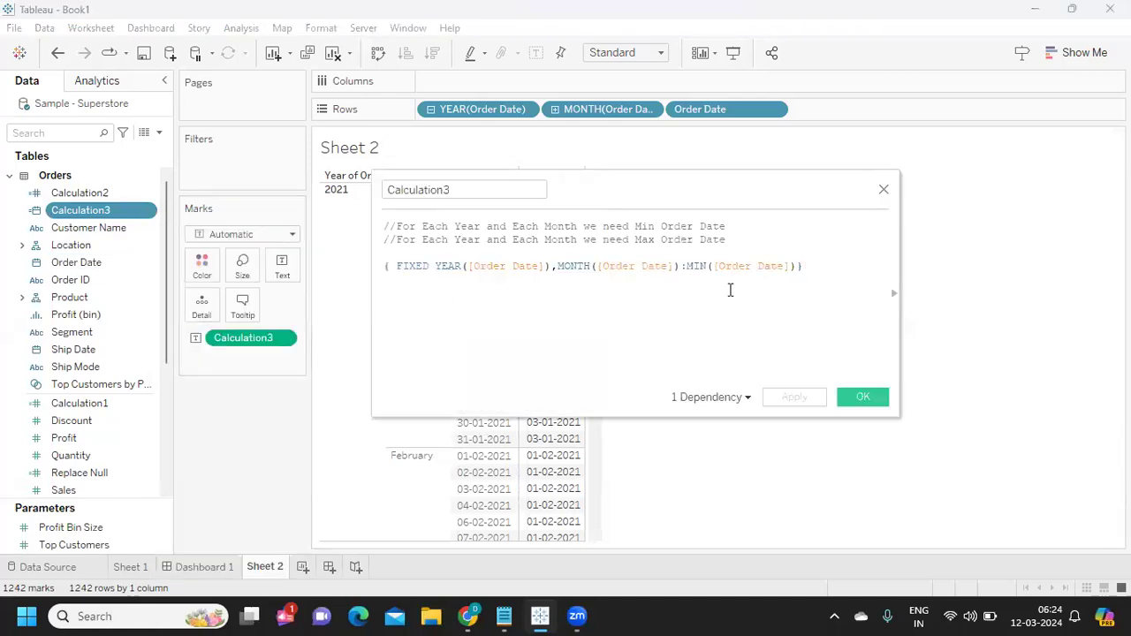
{"action": "double_click", "coordinate": [695, 266]}
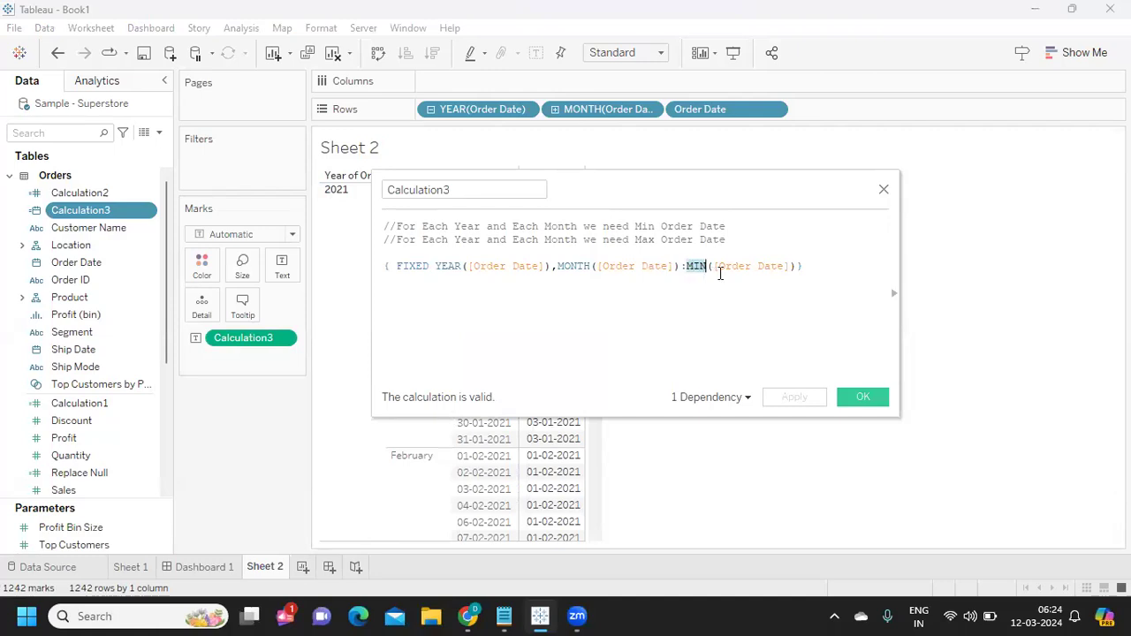
{"action": "left_click", "coordinate": [652, 302]}
{"action": "left_click_drag", "start_coordinate": [656, 200], "coordinate": [842, 171]}
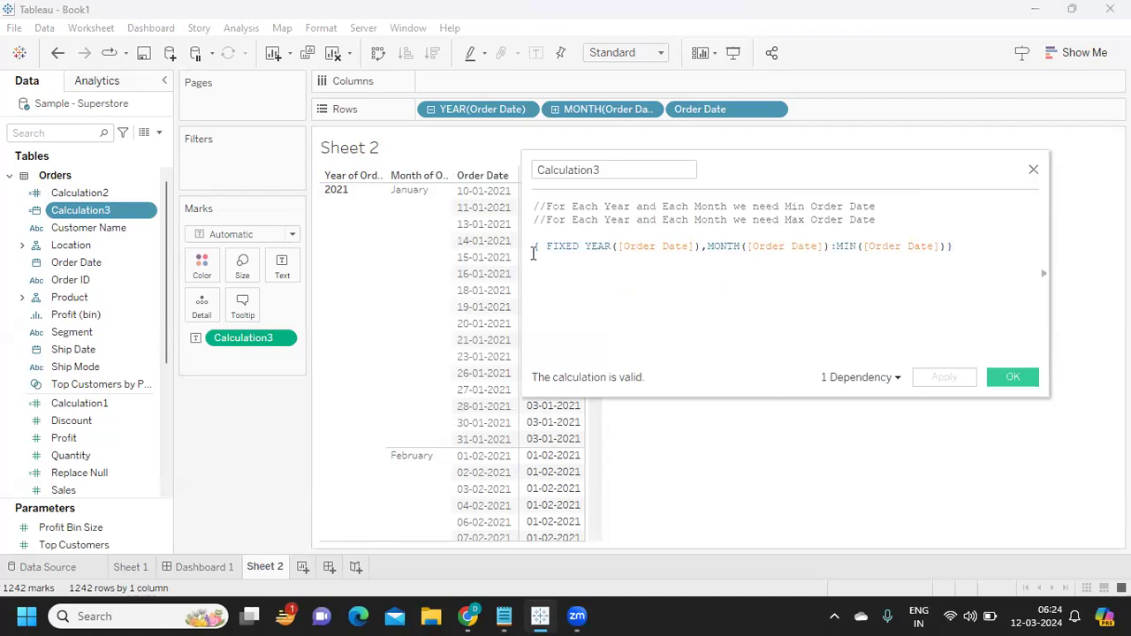
{"action": "left_click", "coordinate": [534, 248]}
{"action": "key", "text": "Return"}
{"action": "key", "text": "Return"}
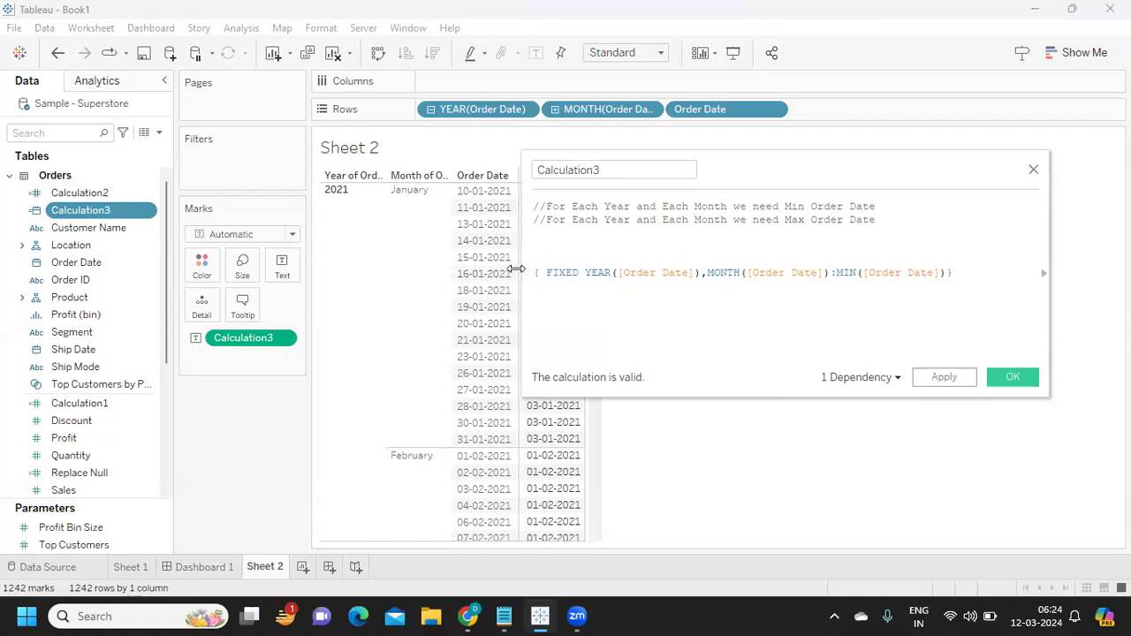
{"action": "left_click_drag", "start_coordinate": [522, 269], "coordinate": [493, 267]}
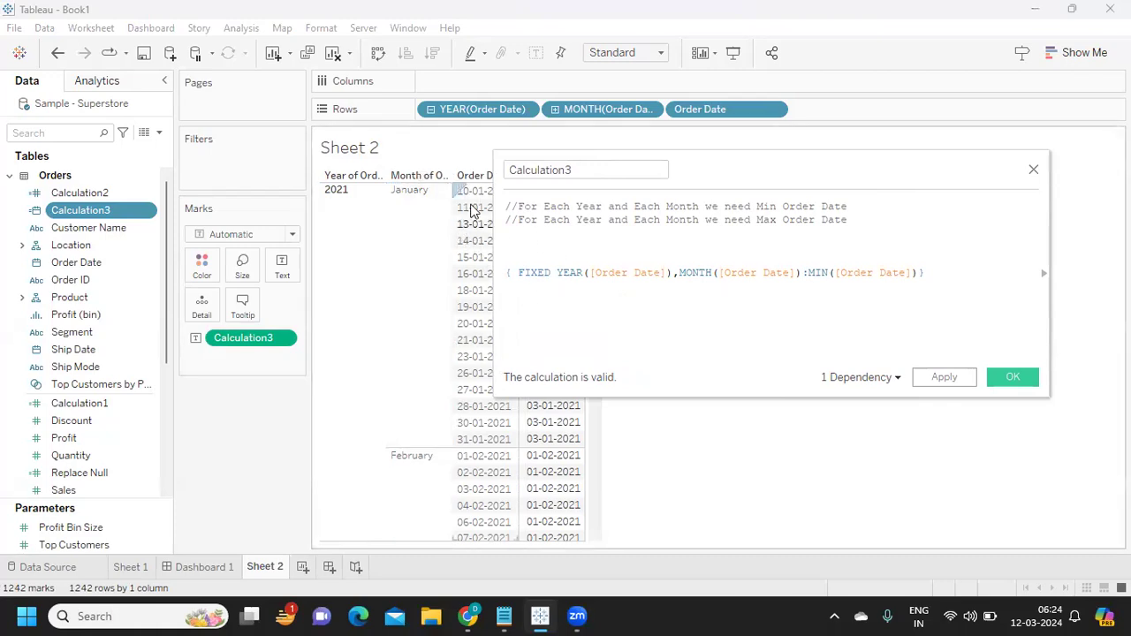
{"action": "left_click_drag", "start_coordinate": [739, 161], "coordinate": [846, 167]}
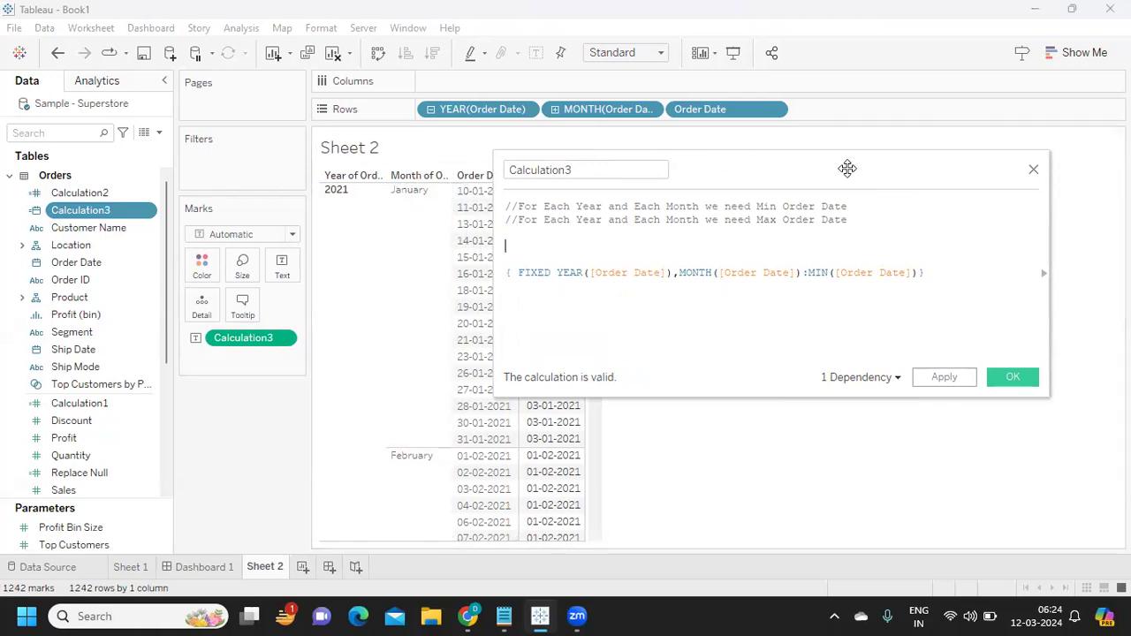
Write "IF [Order Date] =" above the FIXED expression and remove the blank line between them
{"action": "type", "text": "i"}
{"action": "key", "text": "Return"}
{"action": "type", "text": "ord"}
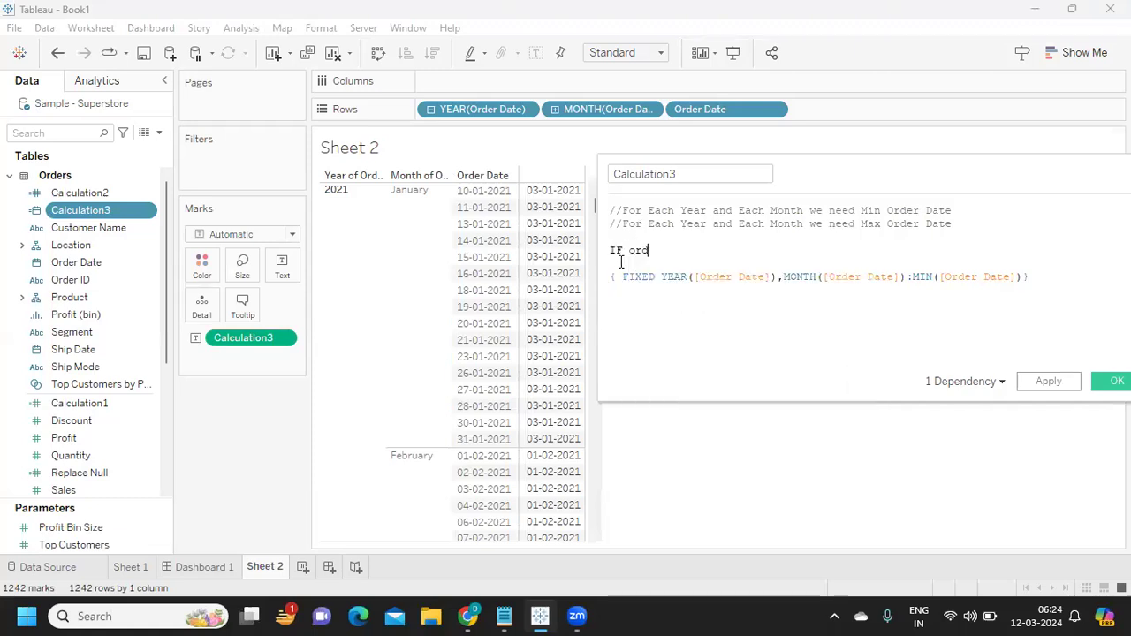
{"action": "key", "text": "Return"}
{"action": "type", "text": "="}
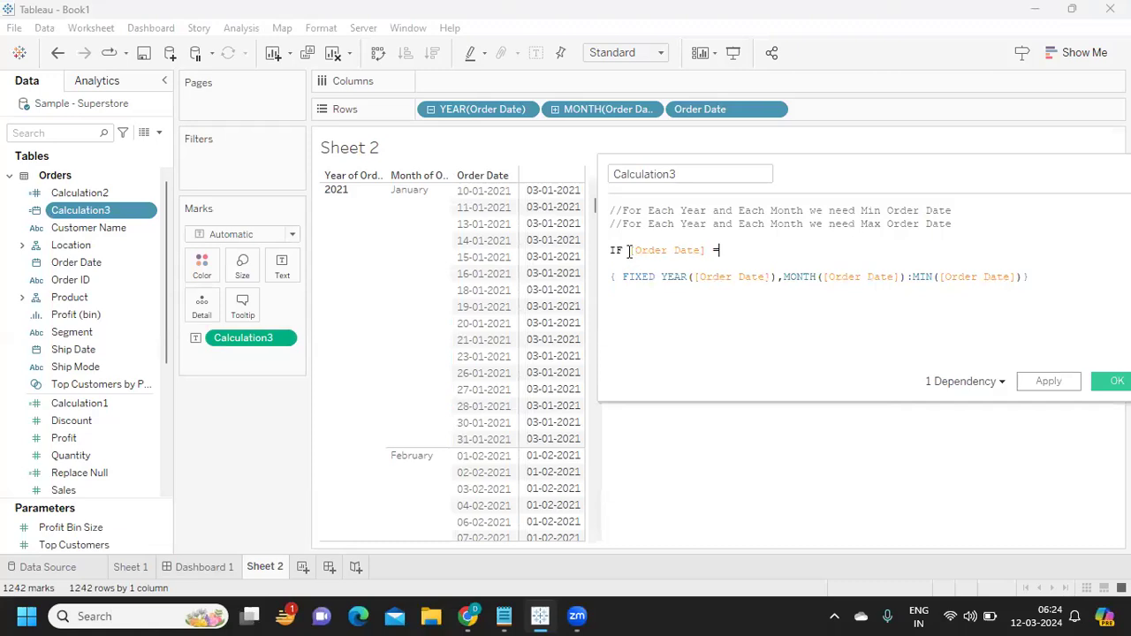
{"action": "left_click", "coordinate": [673, 267]}
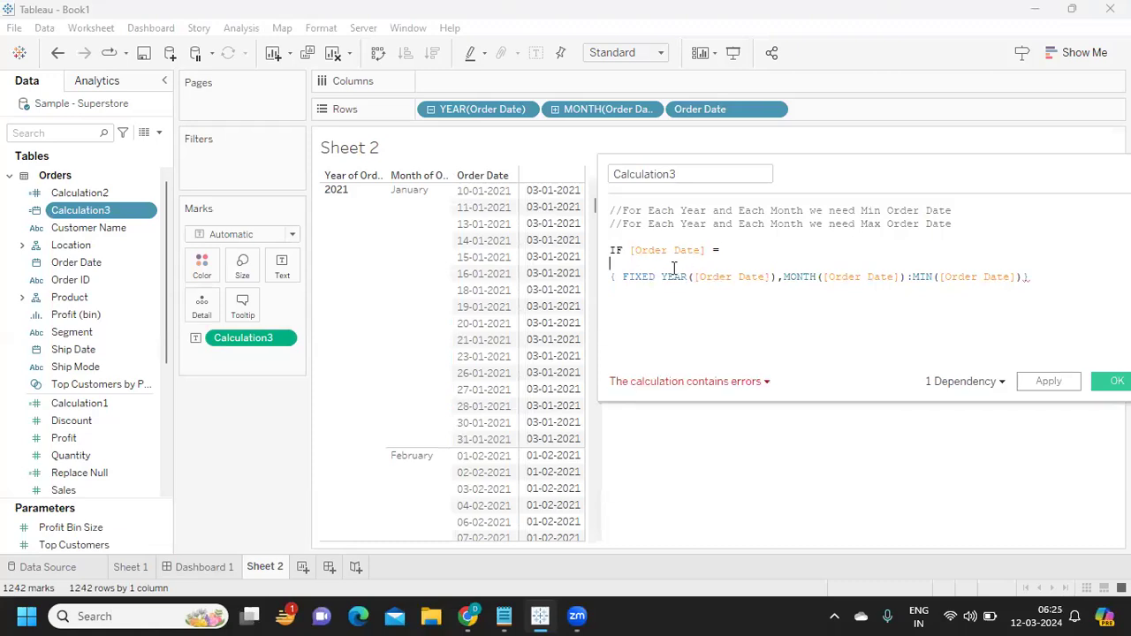
{"action": "key", "text": "Delete"}
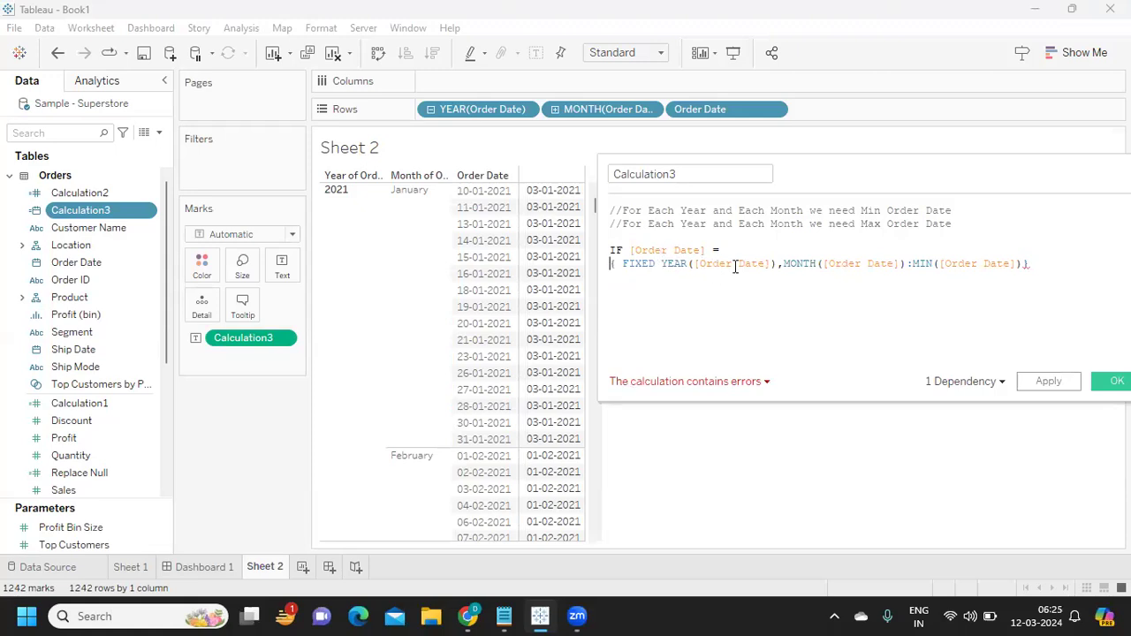
Add OR below the first condition and repeat the "[Order Date] = { FIXED ... MIN([Order Date])}" comparison beneath it
{"action": "left_click", "coordinate": [1052, 266]}
{"action": "key", "text": "Return"}
{"action": "type", "text": "OR"}
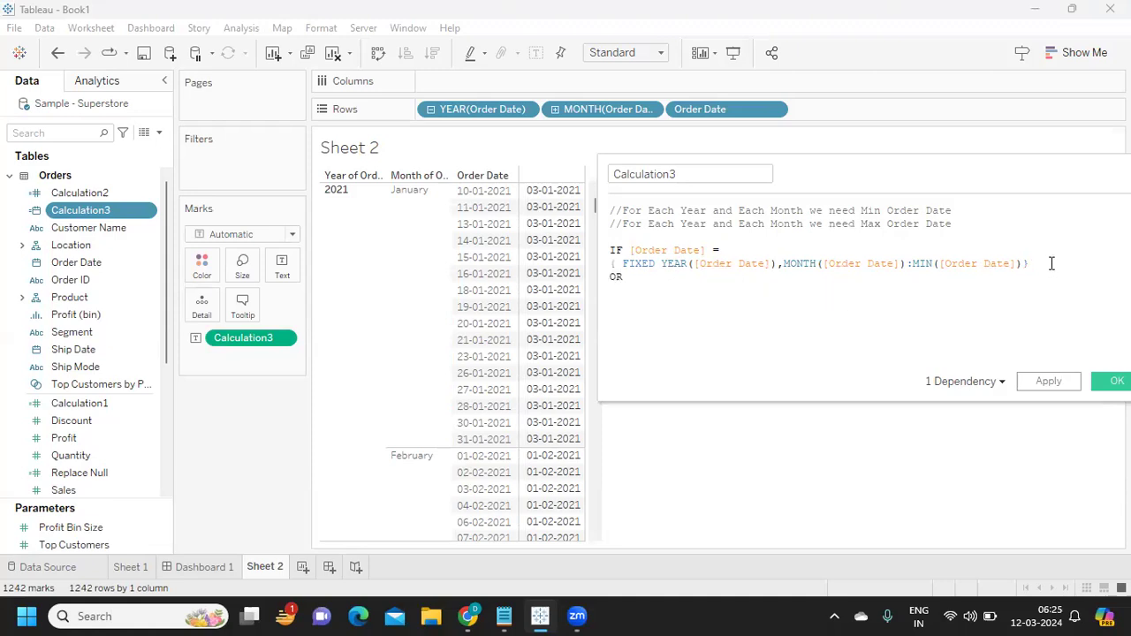
{"action": "key", "text": "Return"}
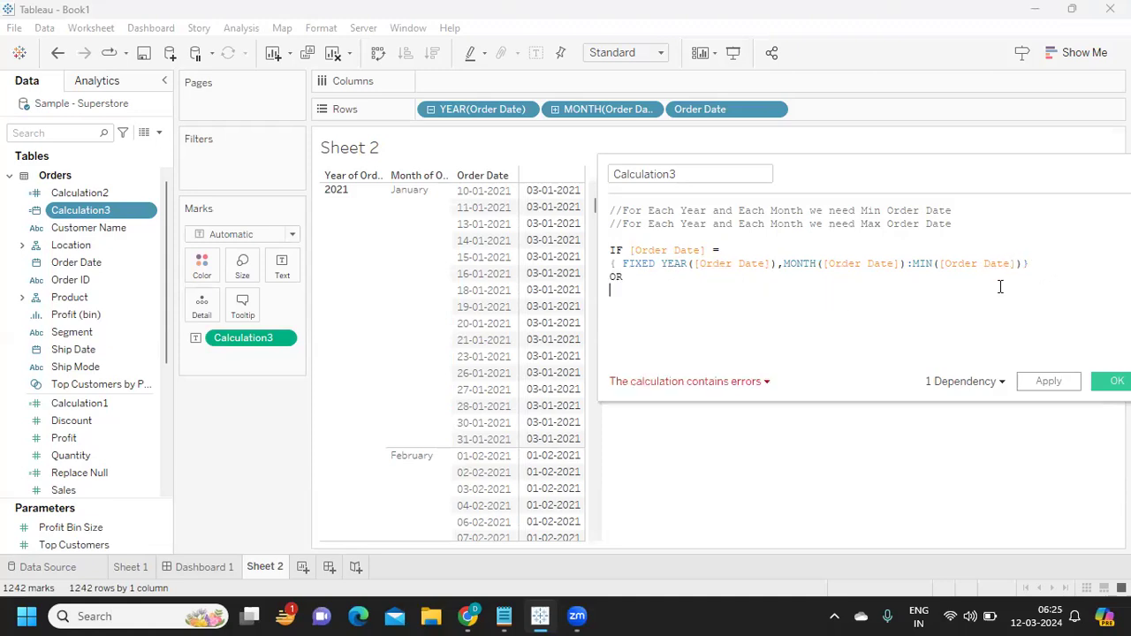
{"action": "left_click_drag", "start_coordinate": [1042, 263], "coordinate": [628, 251]}
{"action": "left_click", "coordinate": [629, 251]}
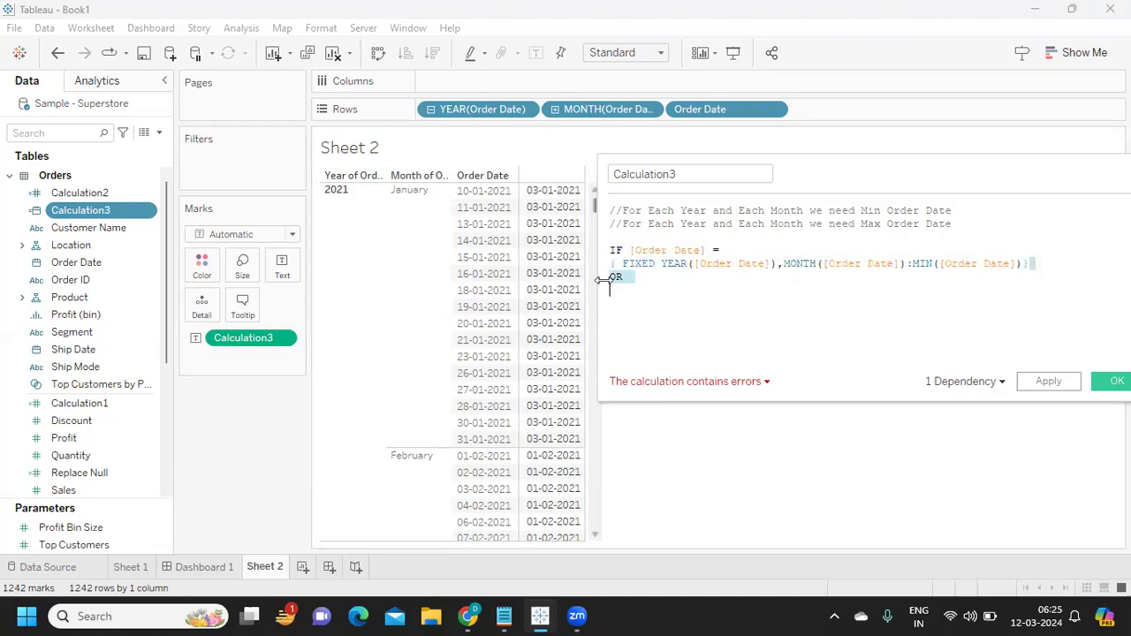
{"action": "left_click_drag", "start_coordinate": [629, 250], "coordinate": [1042, 269]}
{"action": "key", "text": "ctrl+c"}
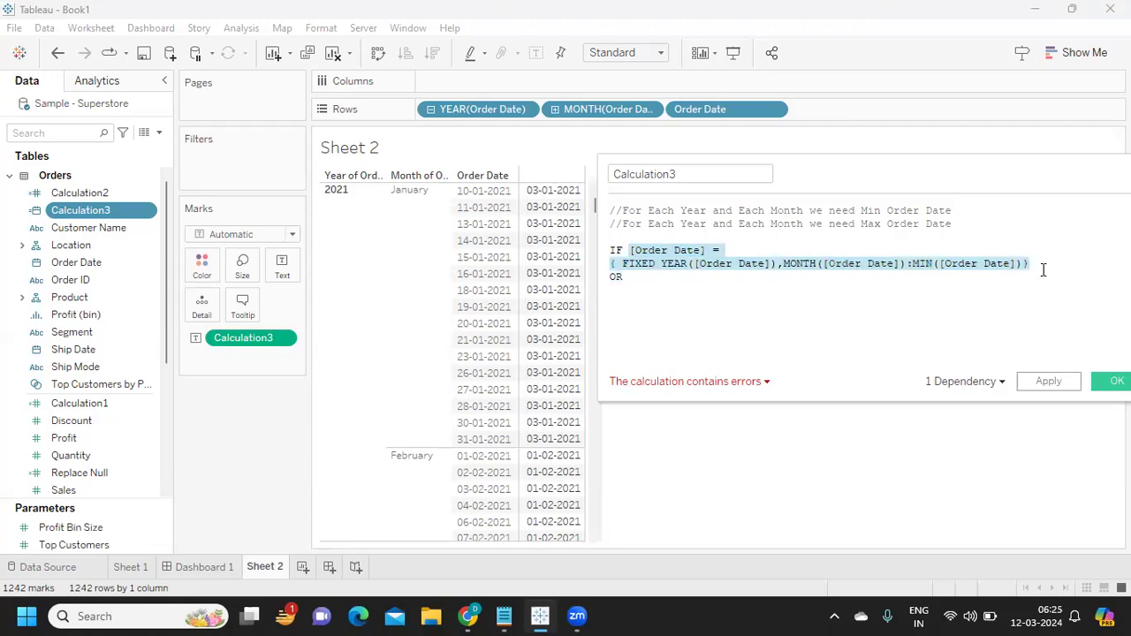
{"action": "left_click", "coordinate": [738, 287]}
{"action": "key", "text": "ctrl+v"}
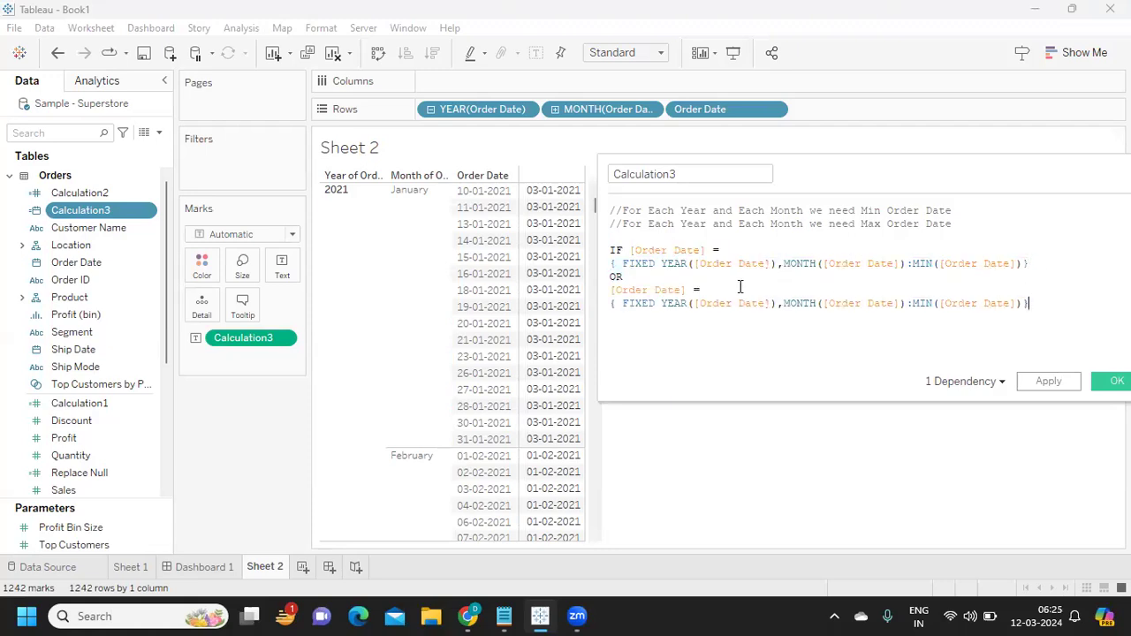
Change the aggregation in the second FIXED expression to max
{"action": "double_click", "coordinate": [922, 304]}
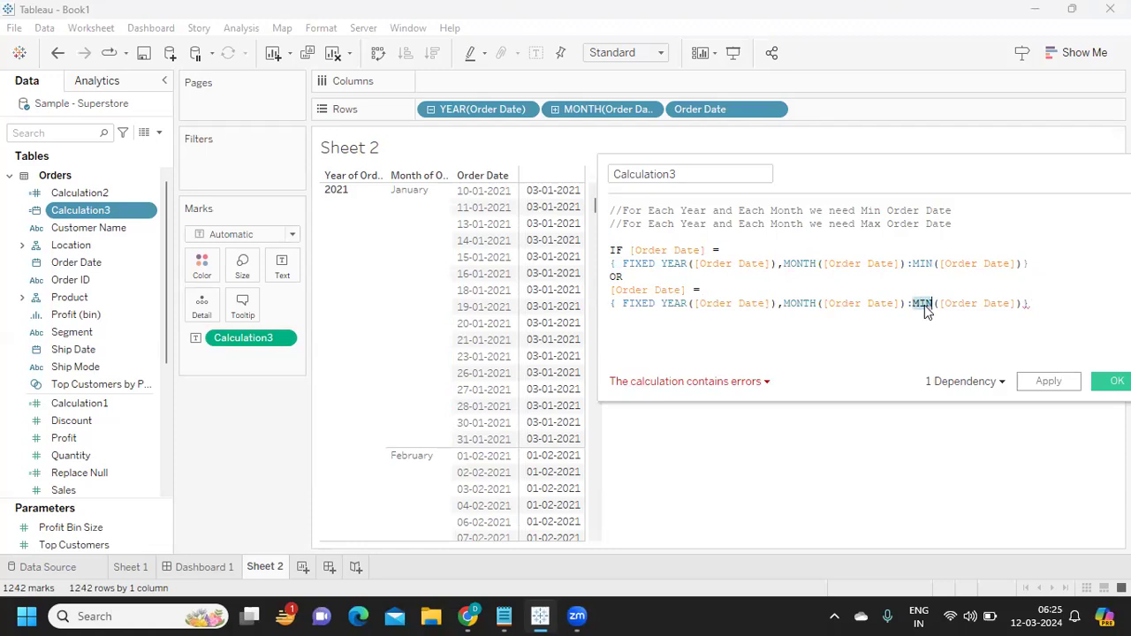
{"action": "type", "text": "max"}
{"action": "left_click", "coordinate": [940, 339]}
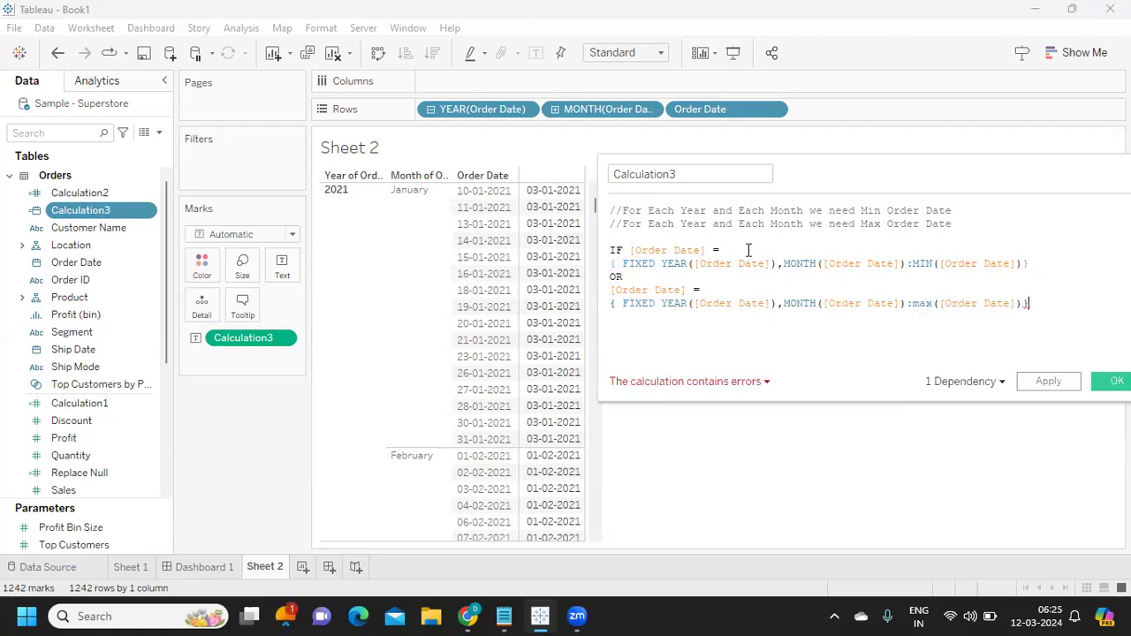
{"action": "double_click", "coordinate": [919, 263]}
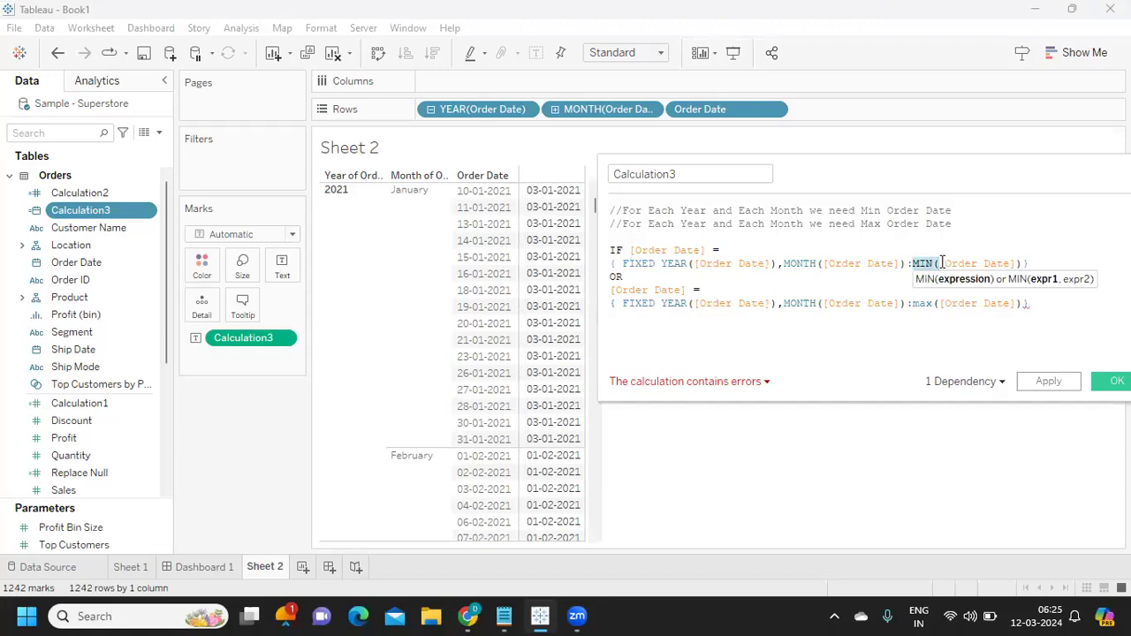
Add THEN on a new line after the max condition
{"action": "left_click", "coordinate": [1039, 307]}
{"action": "key", "text": "Return"}
{"action": "type", "text": "tj"}
{"action": "key", "text": "Return"}
{"action": "key", "text": "BackSpace"}
{"action": "left_click", "coordinate": [1040, 305]}
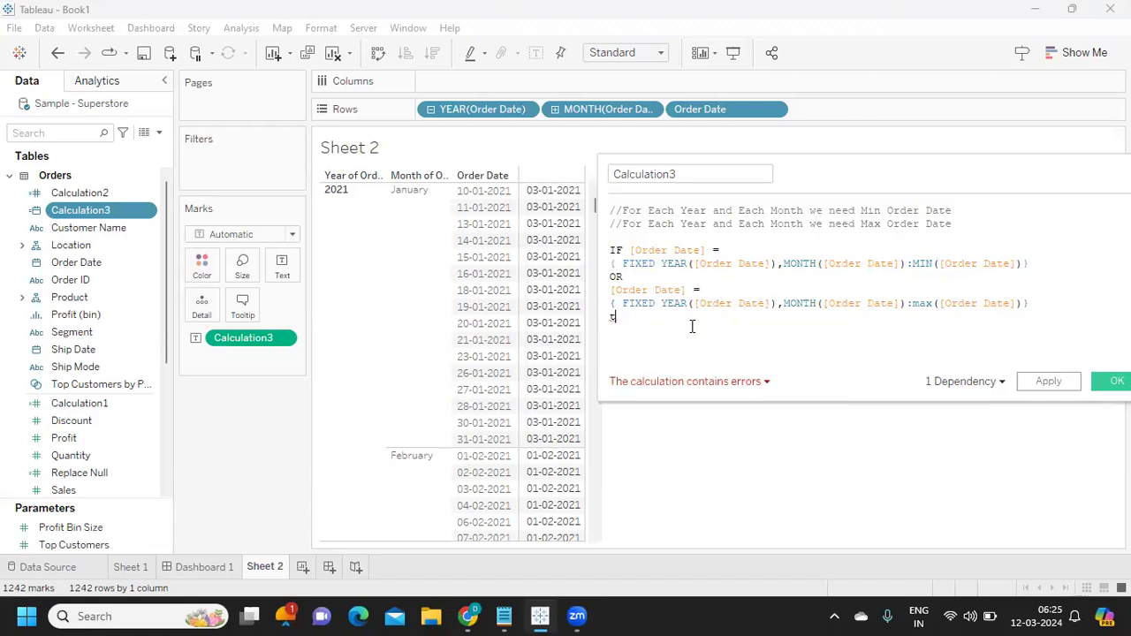
{"action": "type", "text": "h"}
{"action": "key", "text": "Return"}
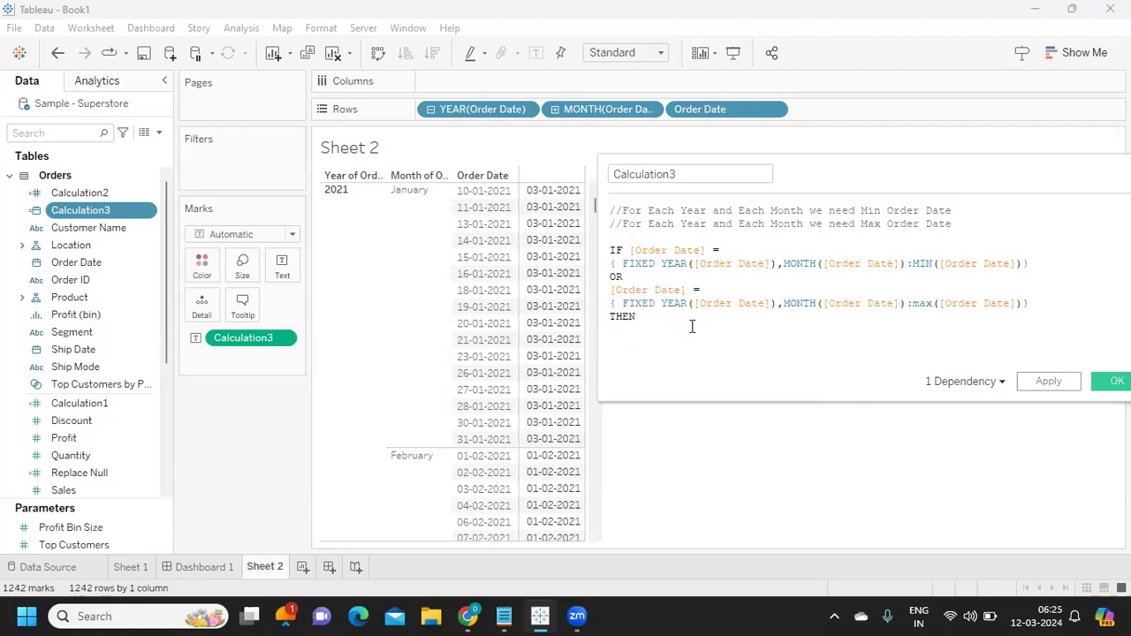
Complete the IF calculation with "1 ELSE 0 end", name it Date Flag and save it
{"action": "type", "text": "1 ELSE "}
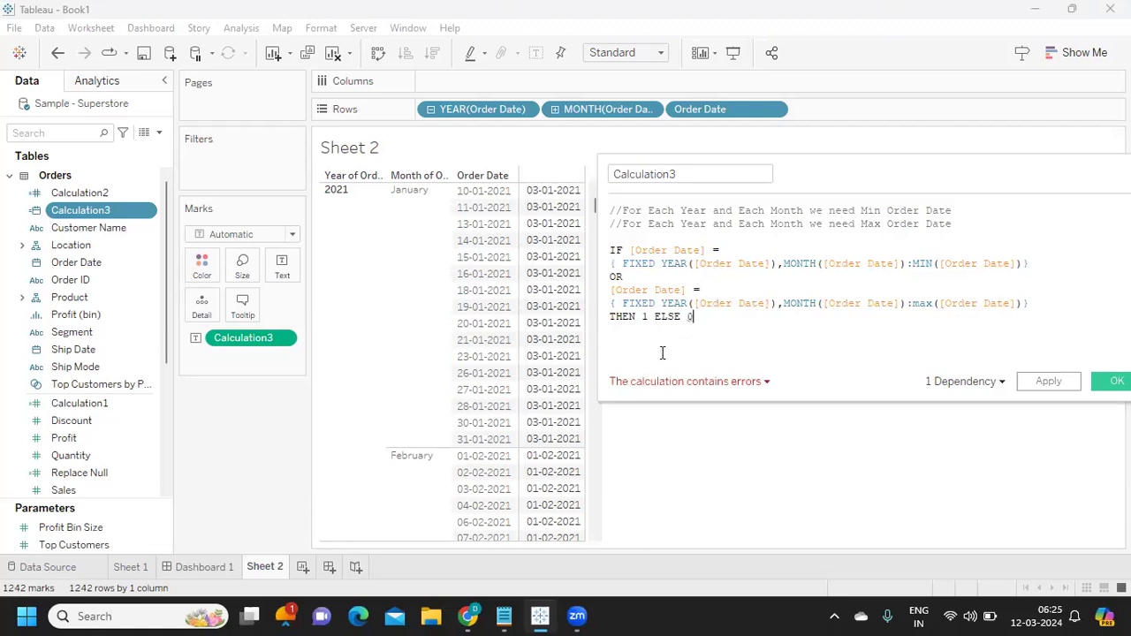
{"action": "type", "text": "0 end"}
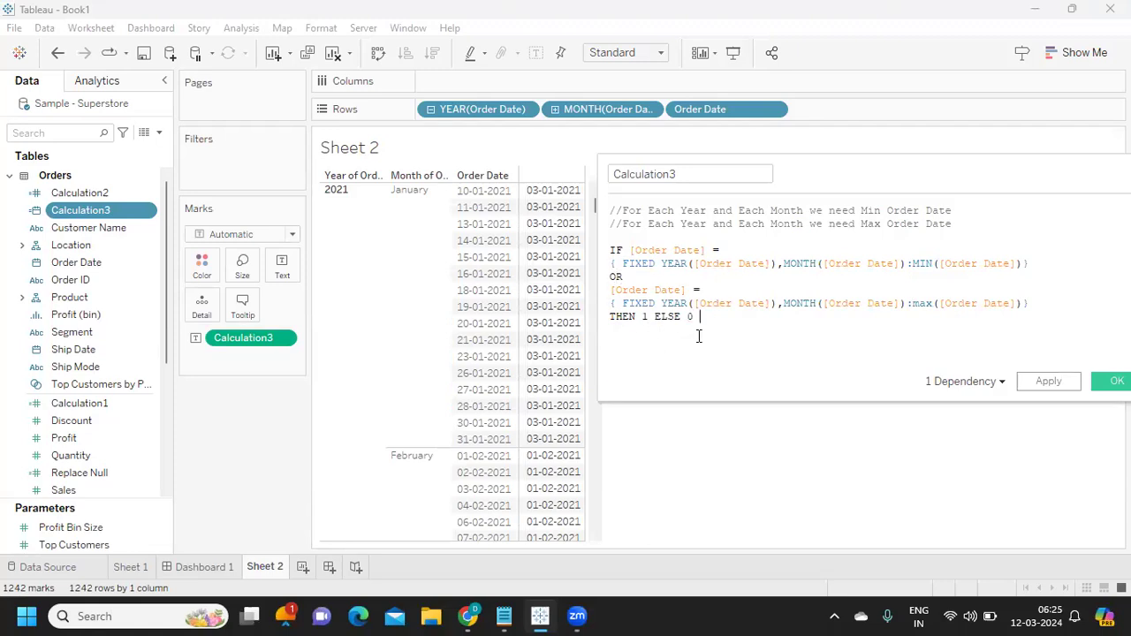
{"action": "left_click", "coordinate": [652, 338]}
{"action": "double_click", "coordinate": [714, 174]}
{"action": "type", "text": "Date Flag"}
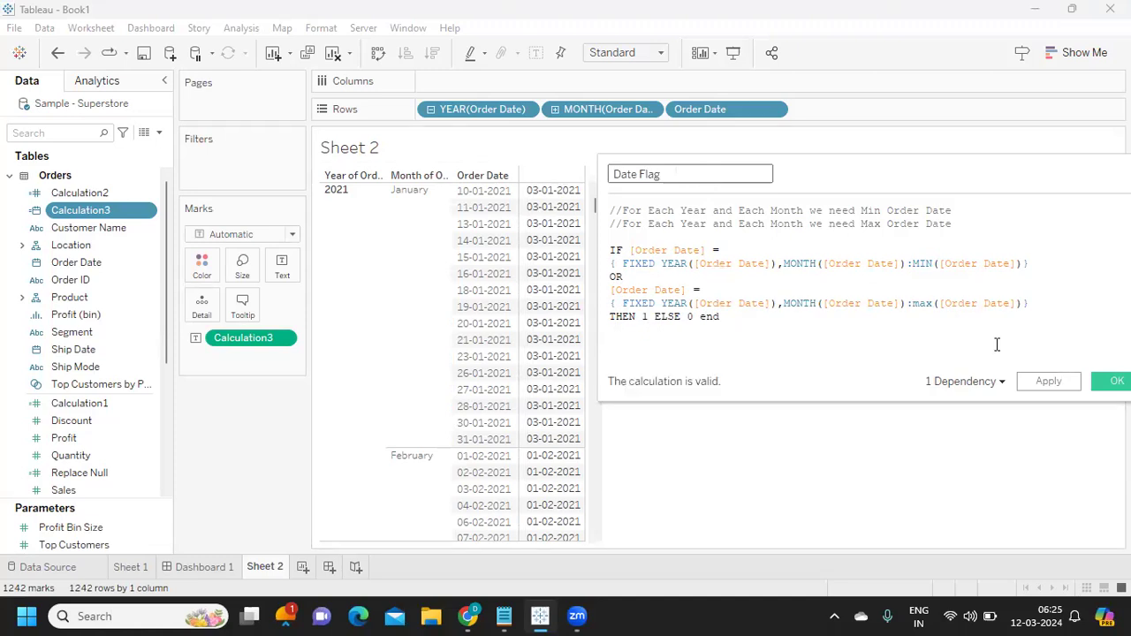
{"action": "left_click", "coordinate": [1042, 383]}
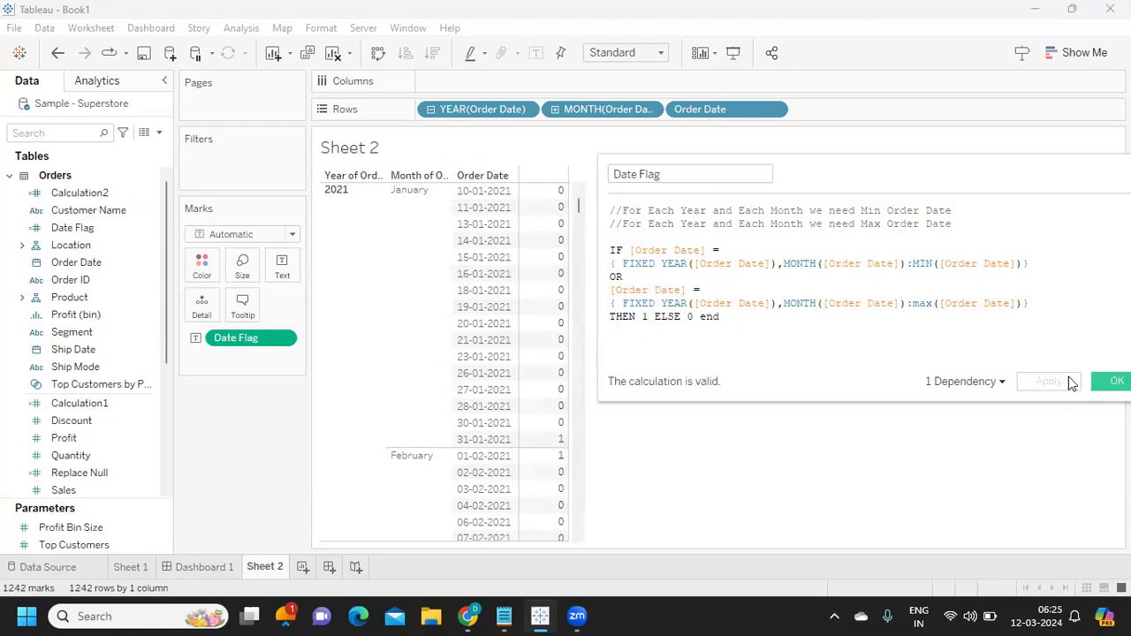
{"action": "left_click", "coordinate": [1106, 383]}
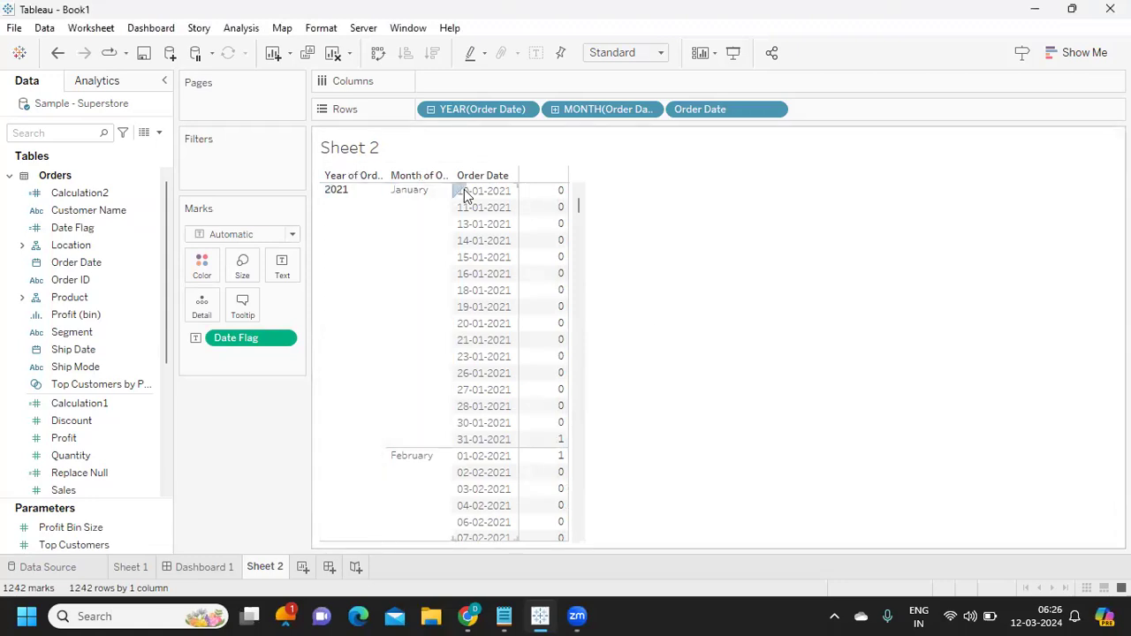
Filter the order date table by Date Flag, keeping only the value 1
{"action": "scroll", "coordinate": [560, 212], "scroll_direction": "up", "scroll_amount": 3}
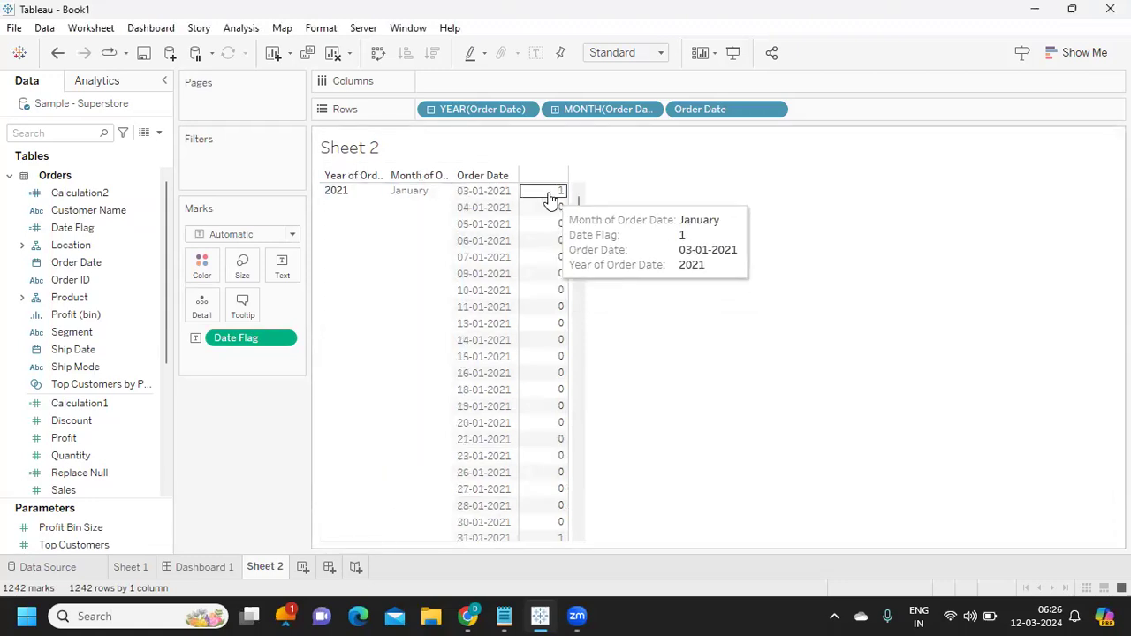
{"action": "scroll", "coordinate": [473, 503], "scroll_direction": "down", "scroll_amount": 1}
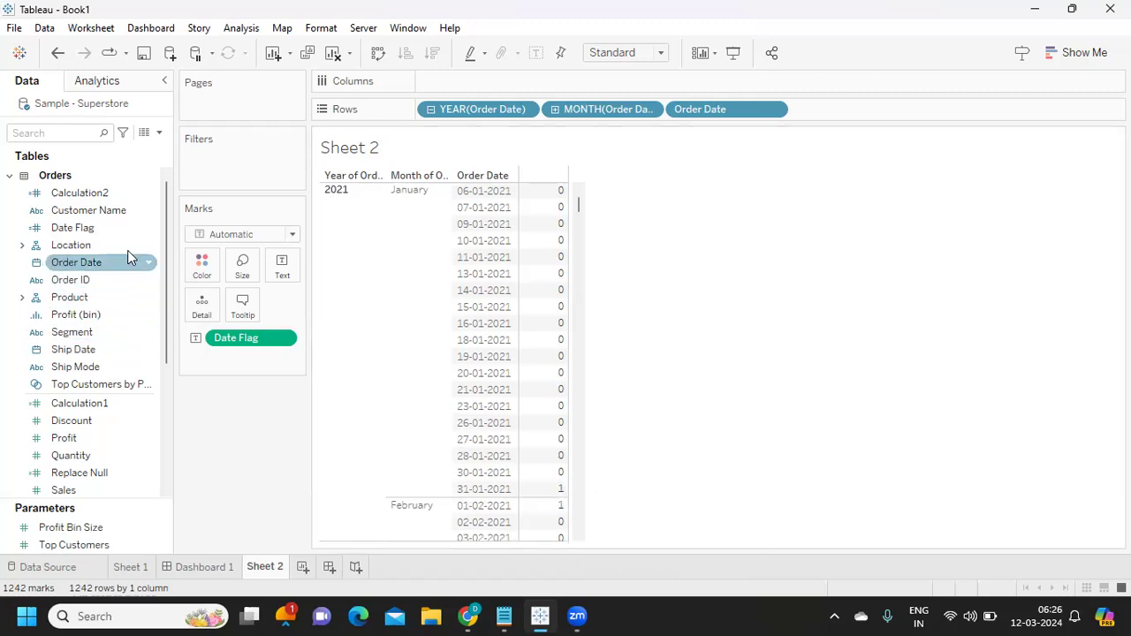
{"action": "left_click_drag", "start_coordinate": [73, 227], "coordinate": [222, 163]}
{"action": "left_click", "coordinate": [409, 196]}
{"action": "left_click", "coordinate": [698, 511]}
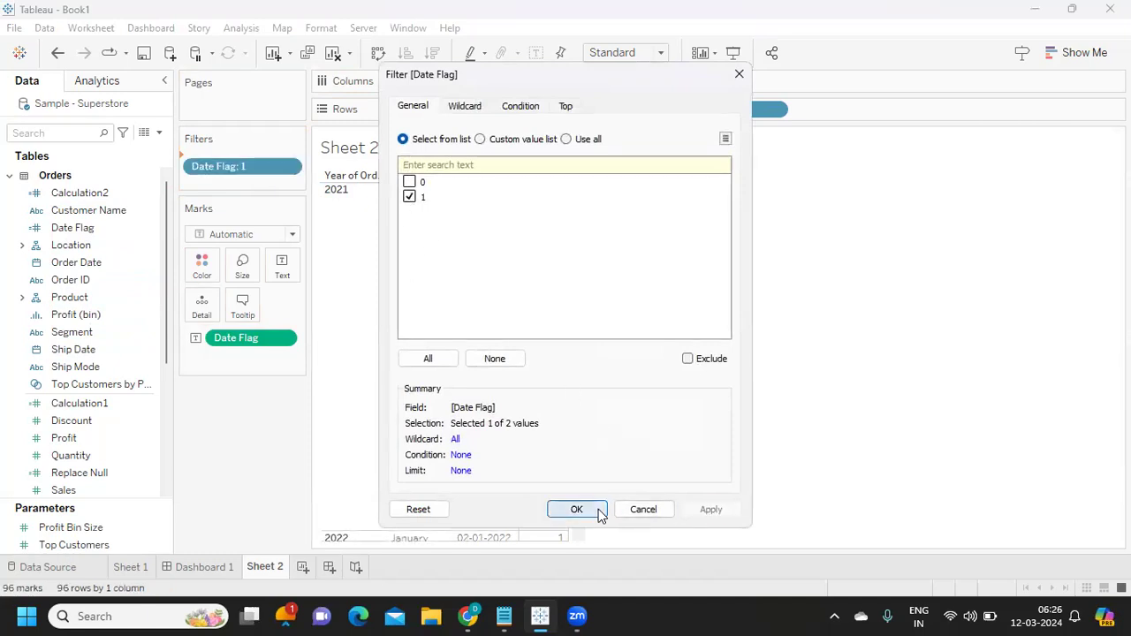
{"action": "left_click", "coordinate": [576, 509]}
{"action": "scroll", "coordinate": [540, 232], "scroll_direction": "up", "scroll_amount": 2}
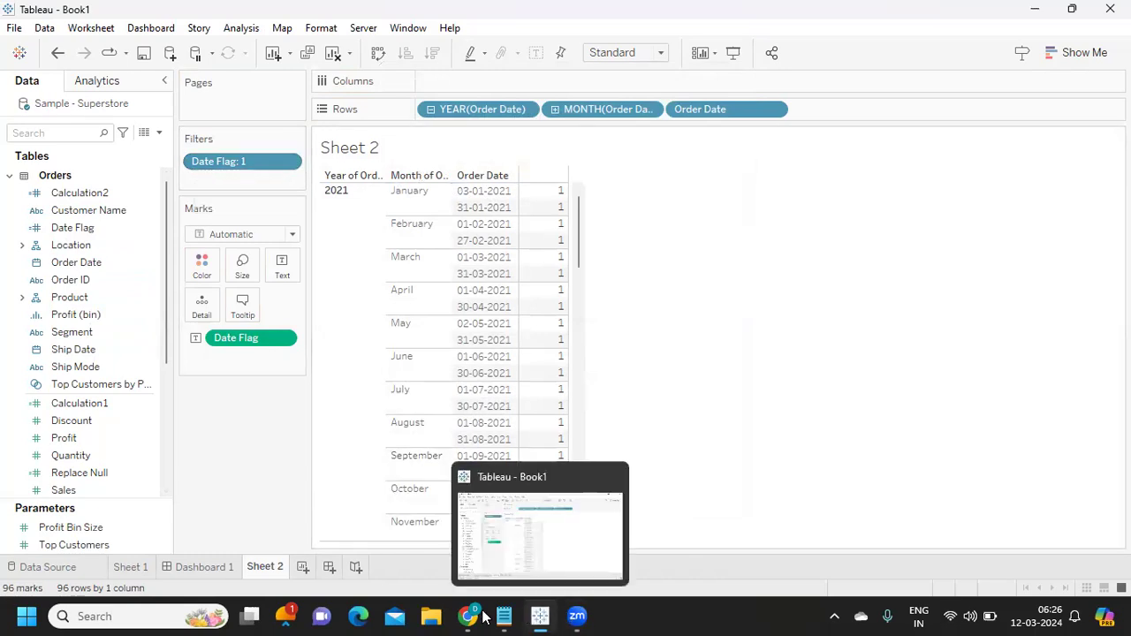
Switch to the Notepad question list and review questions 2 and 3, about first and last day and include LOD
{"action": "left_click", "coordinate": [497, 553]}
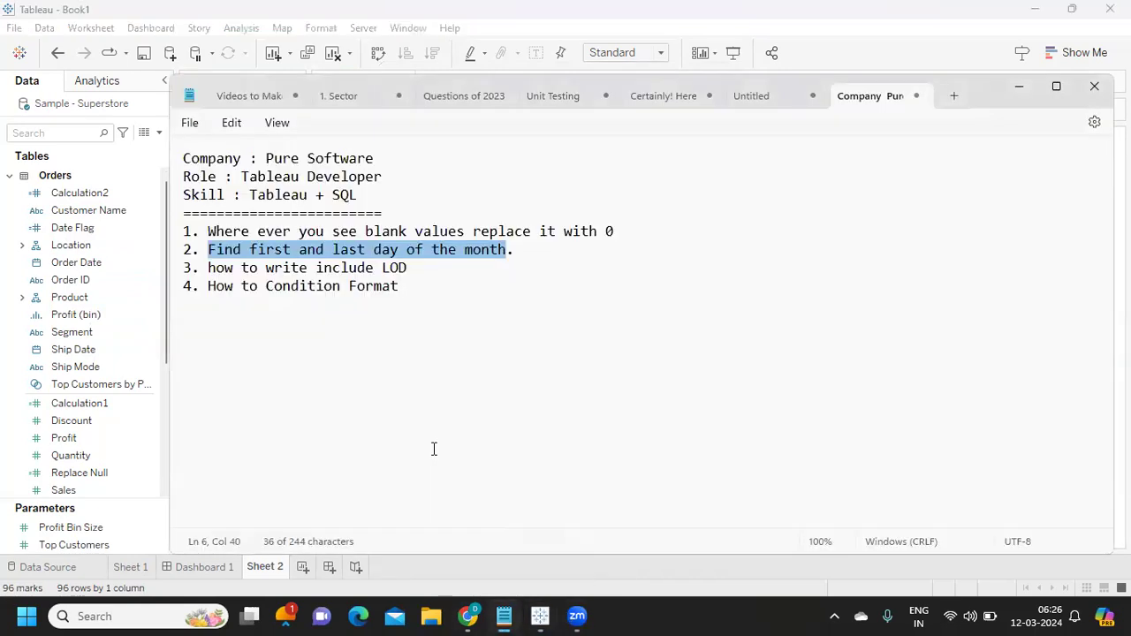
{"action": "left_click", "coordinate": [316, 287]}
{"action": "left_click_drag", "start_coordinate": [534, 244], "coordinate": [171, 254]}
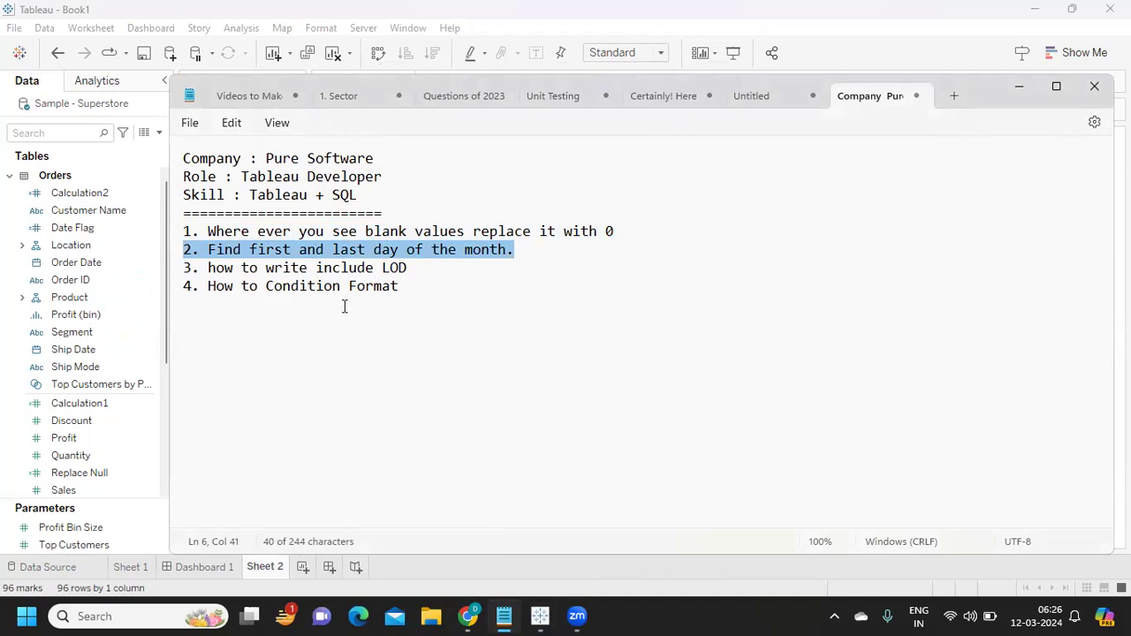
{"action": "left_click", "coordinate": [236, 283]}
{"action": "left_click_drag", "start_coordinate": [206, 273], "coordinate": [424, 267]}
{"action": "left_click", "coordinate": [1019, 85]}
Create a calculated field with the expression {INCLUDE [Sub-Category] : SUM([Sales])}
{"action": "left_click", "coordinate": [161, 137]}
{"action": "left_click", "coordinate": [121, 149]}
{"action": "left_click", "coordinate": [670, 243]}
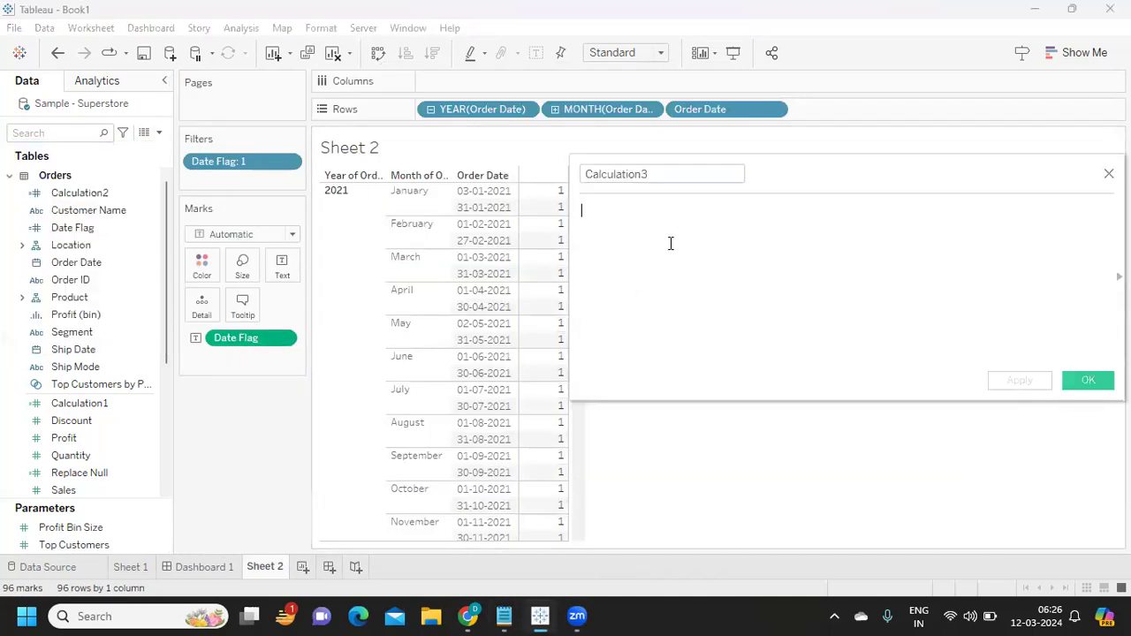
{"action": "type", "text": "{inc"}
{"action": "key", "text": "Return"}
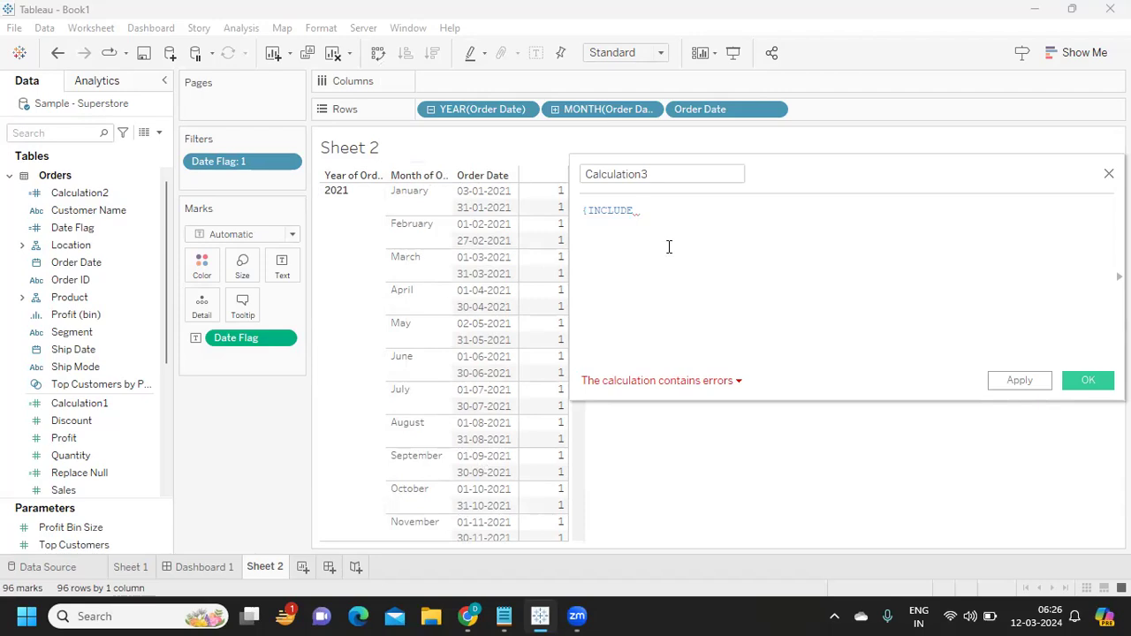
{"action": "type", "text": "[su"}
{"action": "key", "text": "Return"}
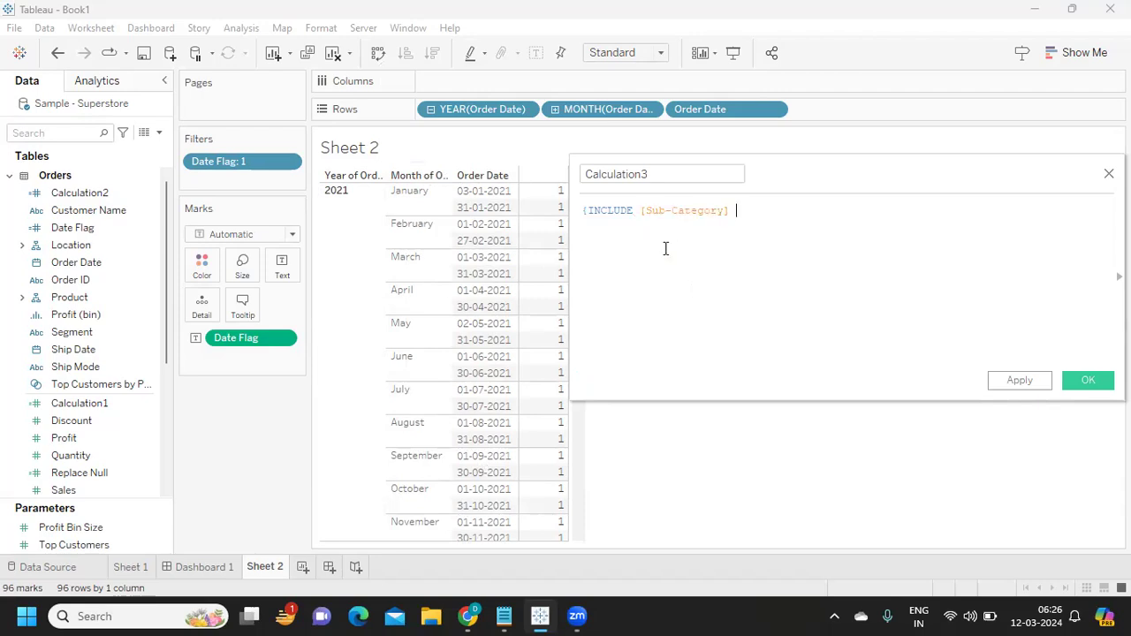
{"action": "type", "text": ": sum"}
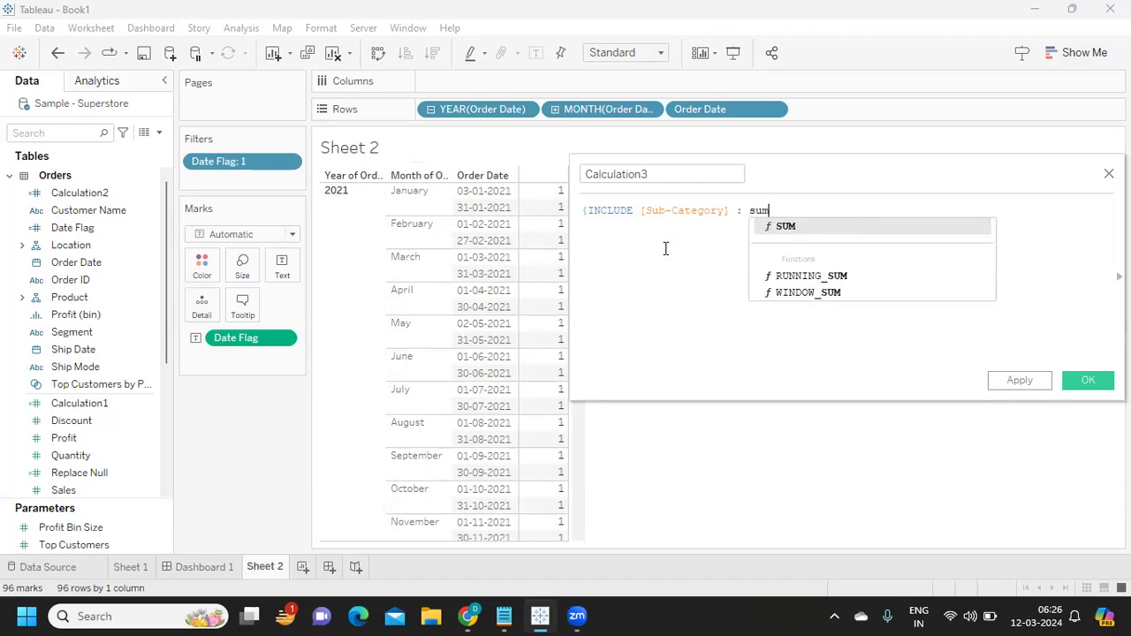
{"action": "key", "text": "Return"}
{"action": "type", "text": "sa"}
{"action": "key", "text": "Return"}
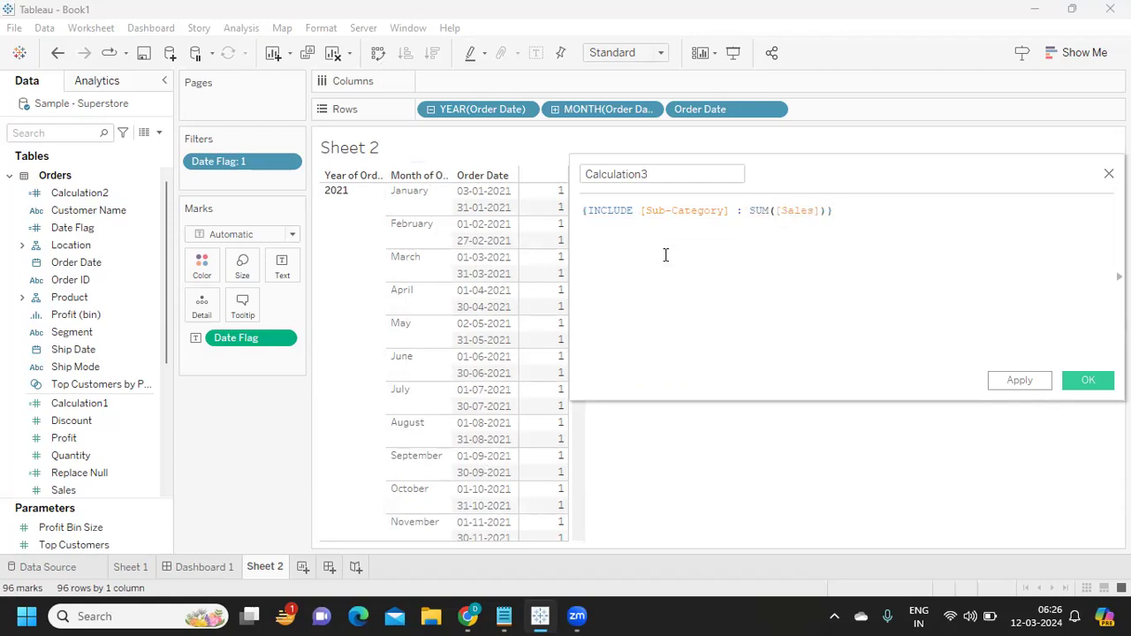
Add [Category] as a second dimension after [Sub-Category] in the INCLUDE expression
{"action": "left_click", "coordinate": [595, 208]}
{"action": "double_click", "coordinate": [610, 212]}
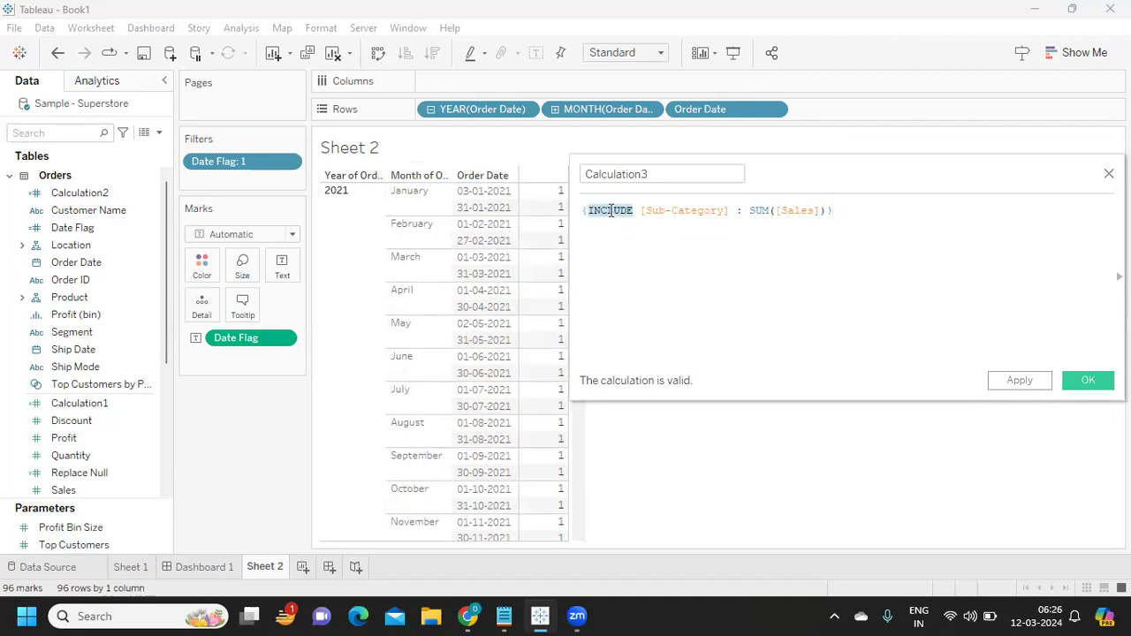
{"action": "double_click", "coordinate": [678, 212]}
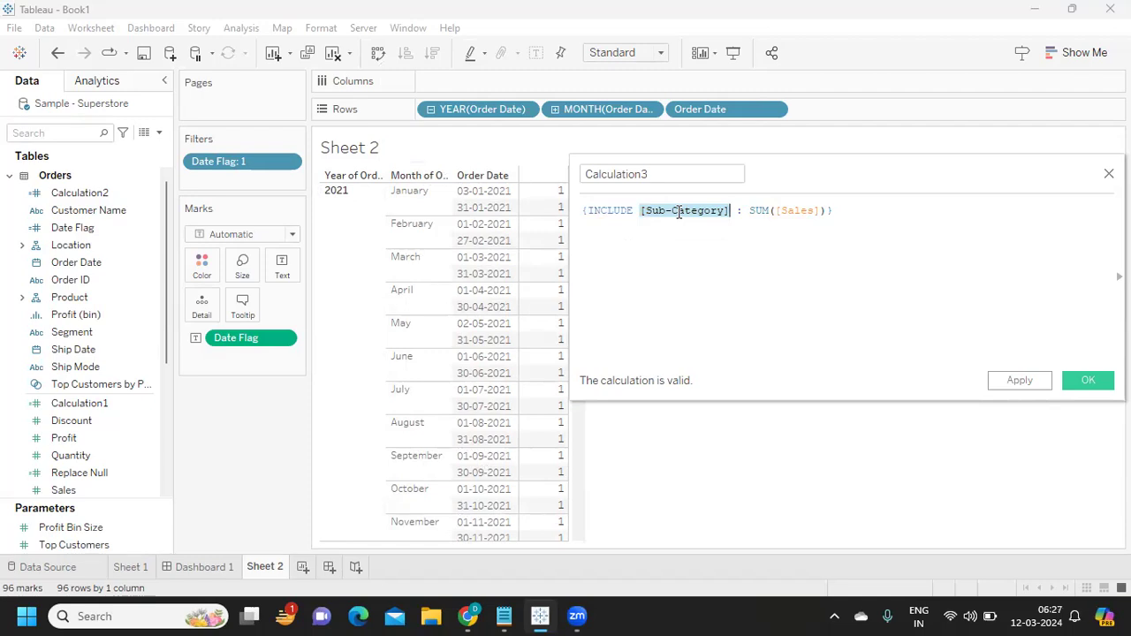
{"action": "left_click", "coordinate": [735, 226]}
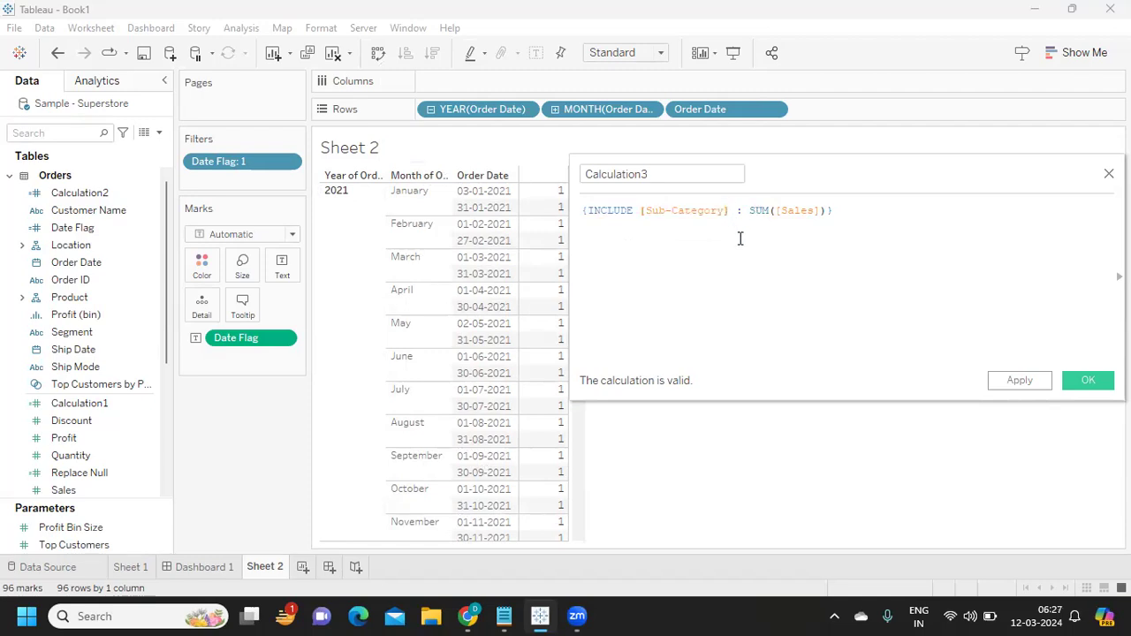
{"action": "type", "text": ","}
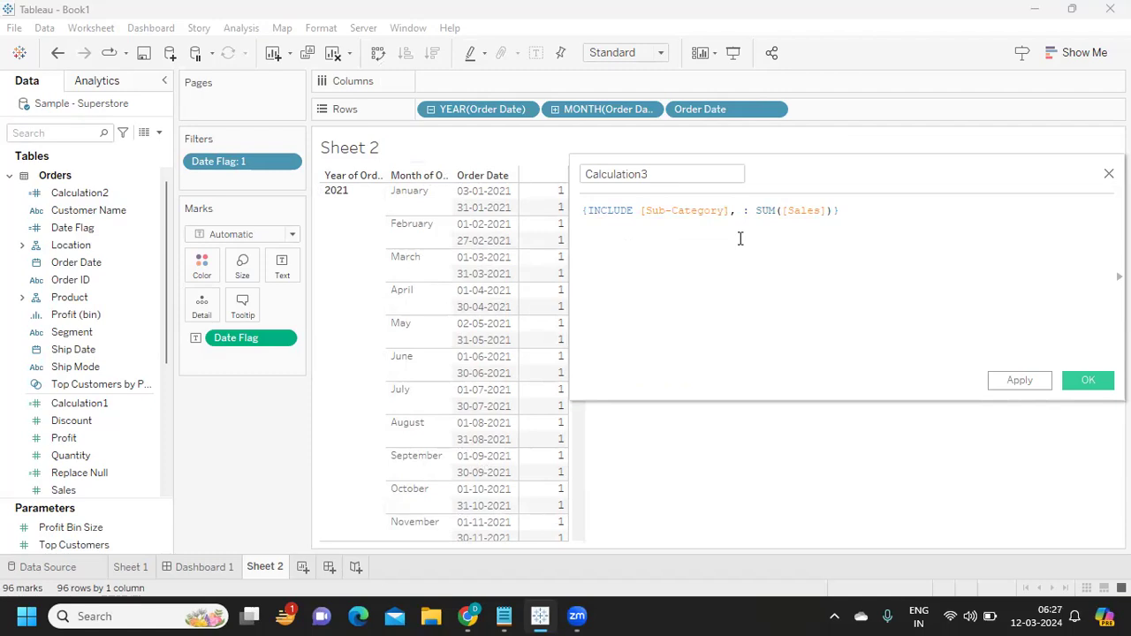
{"action": "type", "text": "cat"}
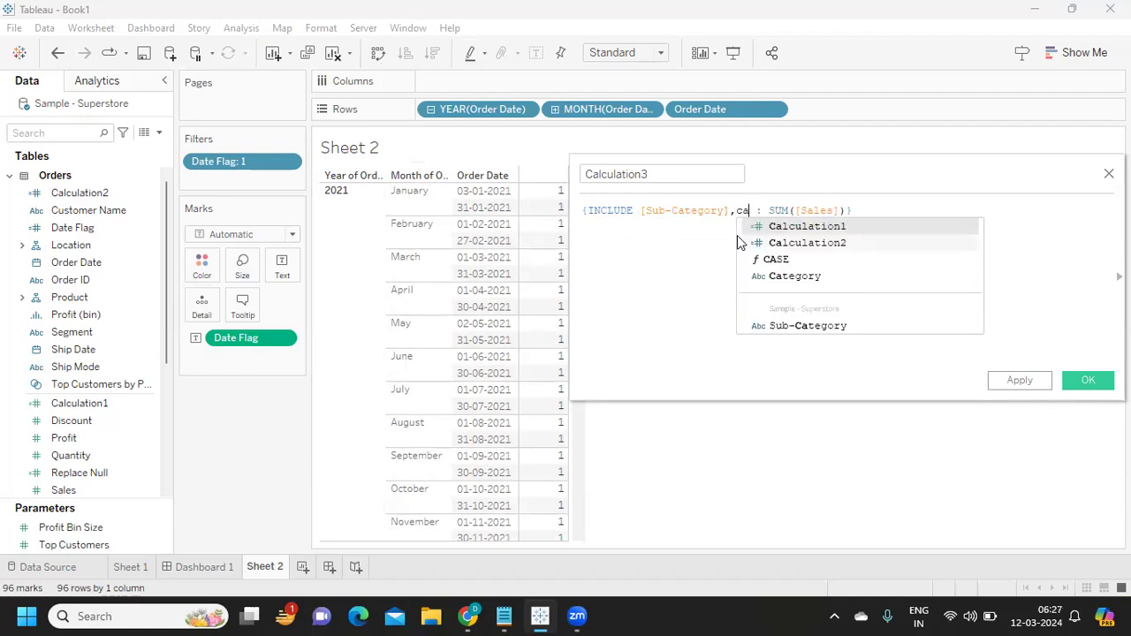
{"action": "key", "text": "Return"}
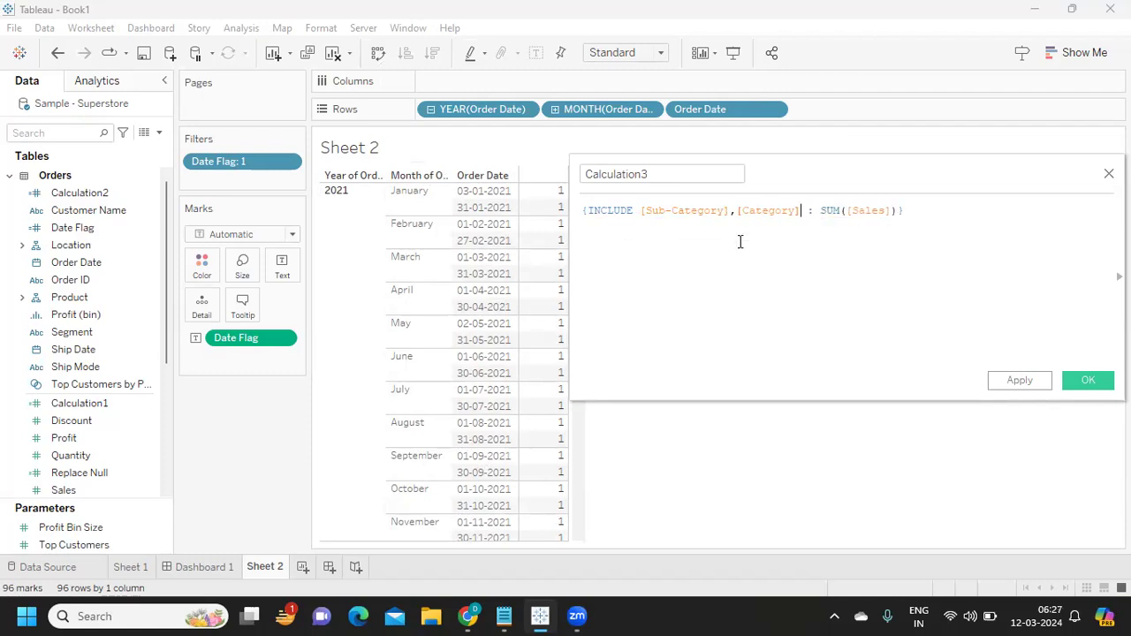
{"action": "double_click", "coordinate": [826, 212]}
{"action": "left_click", "coordinate": [780, 260]}
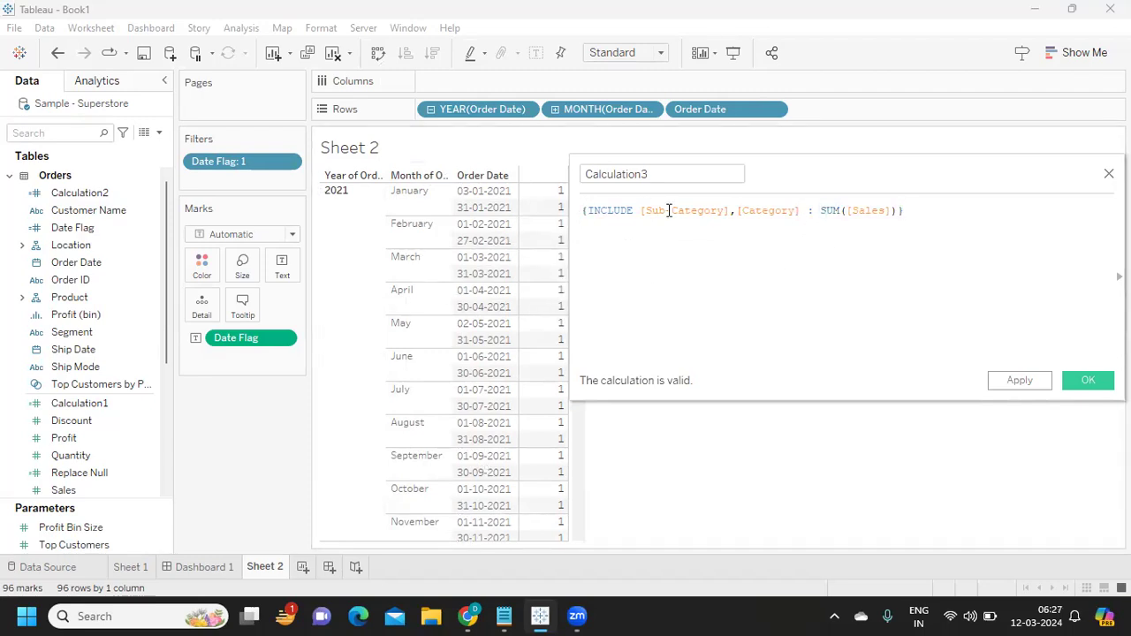
{"action": "left_click_drag", "start_coordinate": [923, 212], "coordinate": [816, 212]}
{"action": "left_click", "coordinate": [827, 279]}
Switch to the Notepad question list and reword question 4 to "How to write Condition Format"
{"action": "key", "text": "alt+Tab"}
{"action": "left_click", "coordinate": [340, 312]}
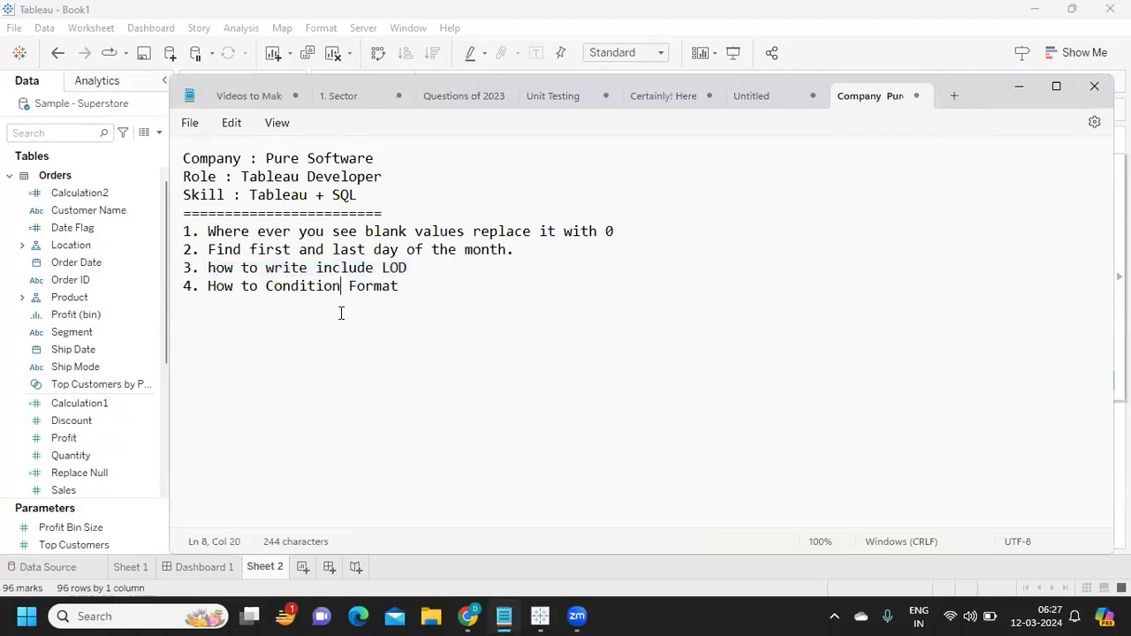
{"action": "left_click_drag", "start_coordinate": [430, 285], "coordinate": [265, 290]}
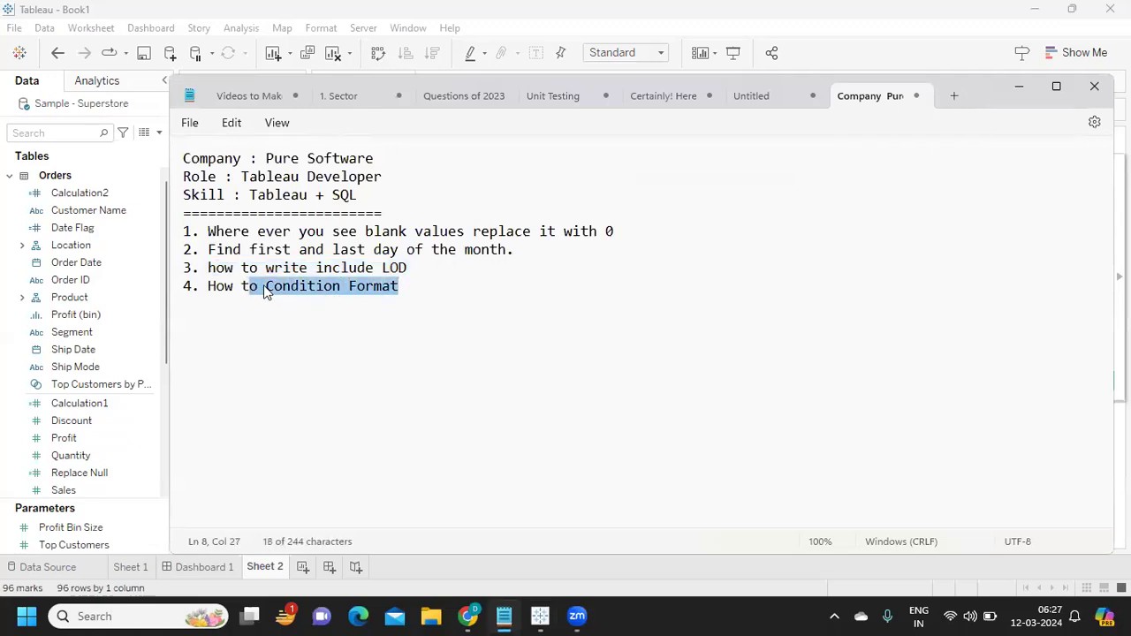
{"action": "left_click", "coordinate": [265, 286]}
{"action": "type", "text": "write"}
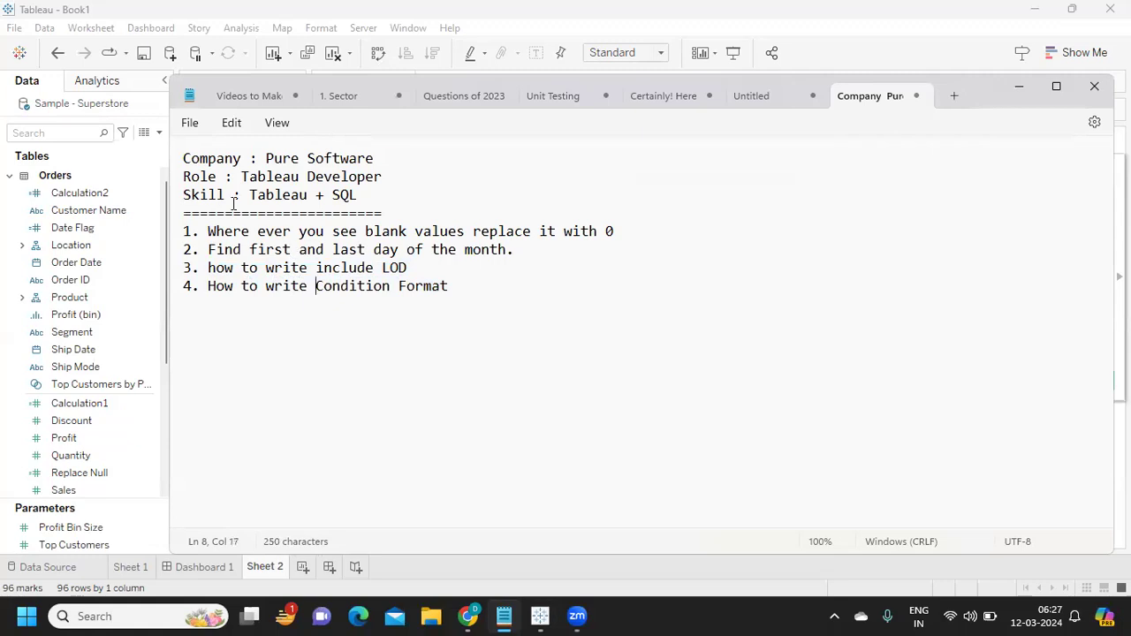
{"action": "left_click_drag", "start_coordinate": [478, 296], "coordinate": [187, 240]}
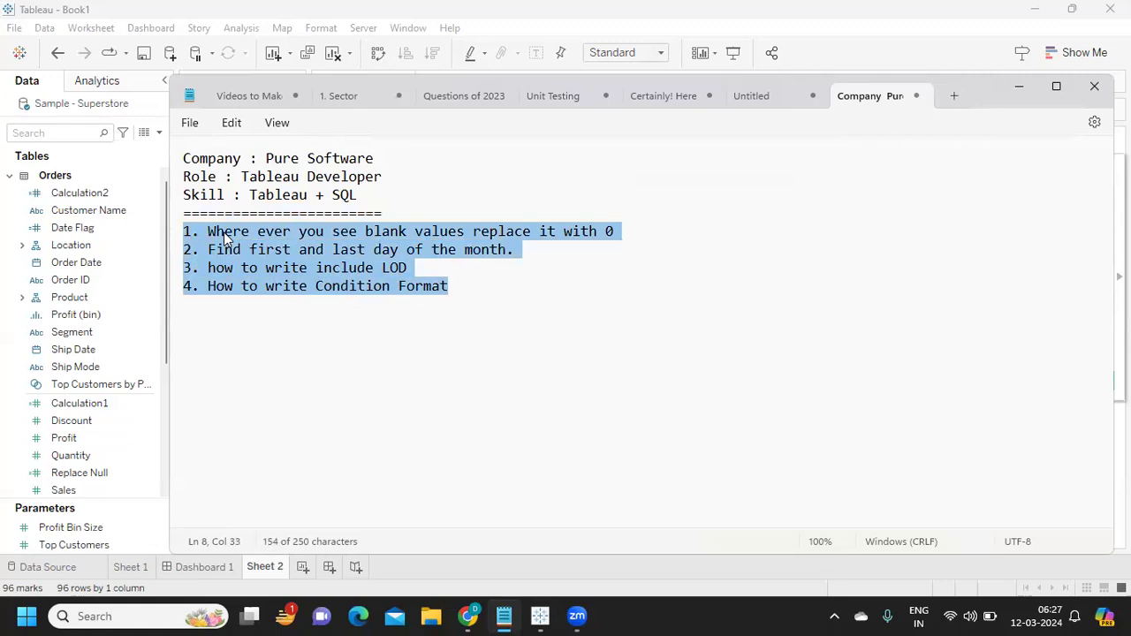
Switch back to Tableau, save the INCLUDE calculation and clear Sheet 2
{"action": "key", "text": "alt+Tab"}
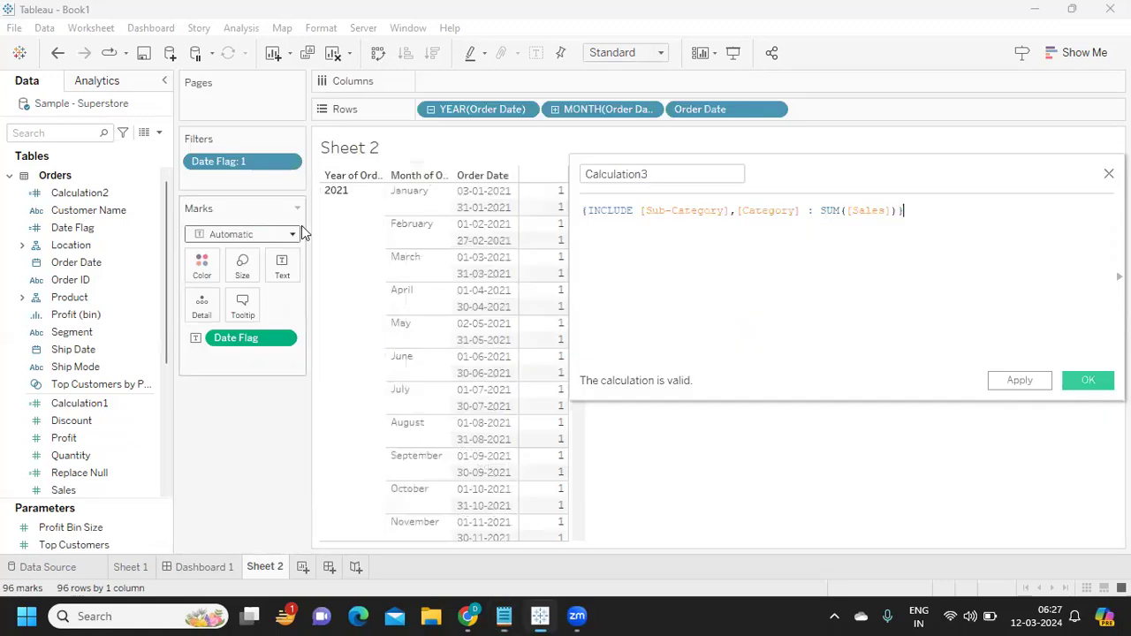
{"action": "left_click", "coordinate": [1087, 384]}
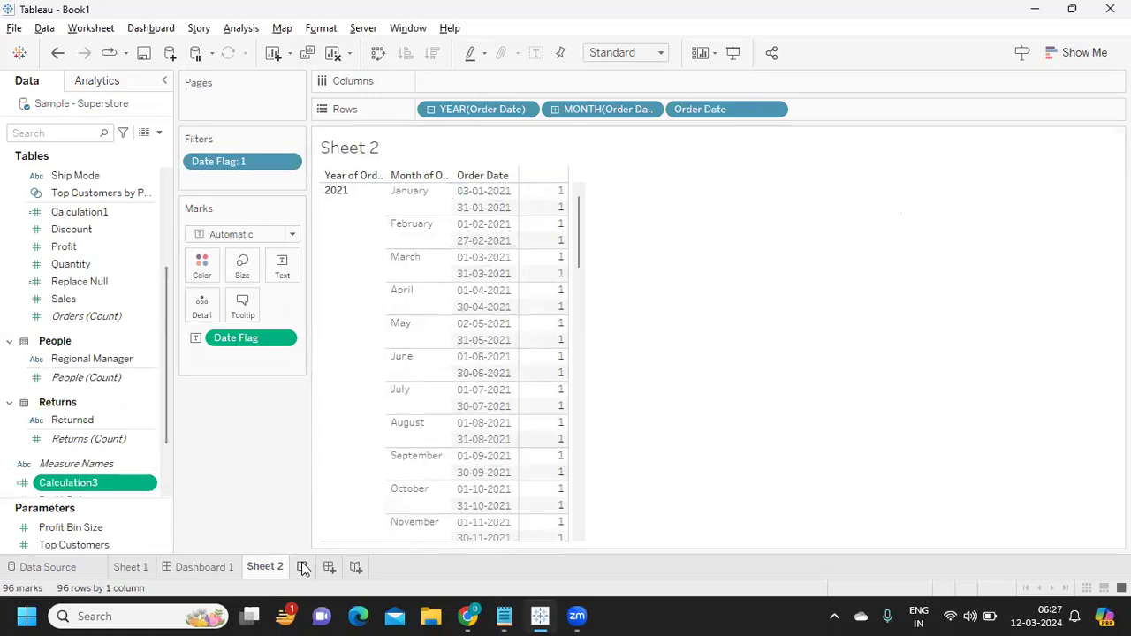
{"action": "left_click", "coordinate": [333, 52]}
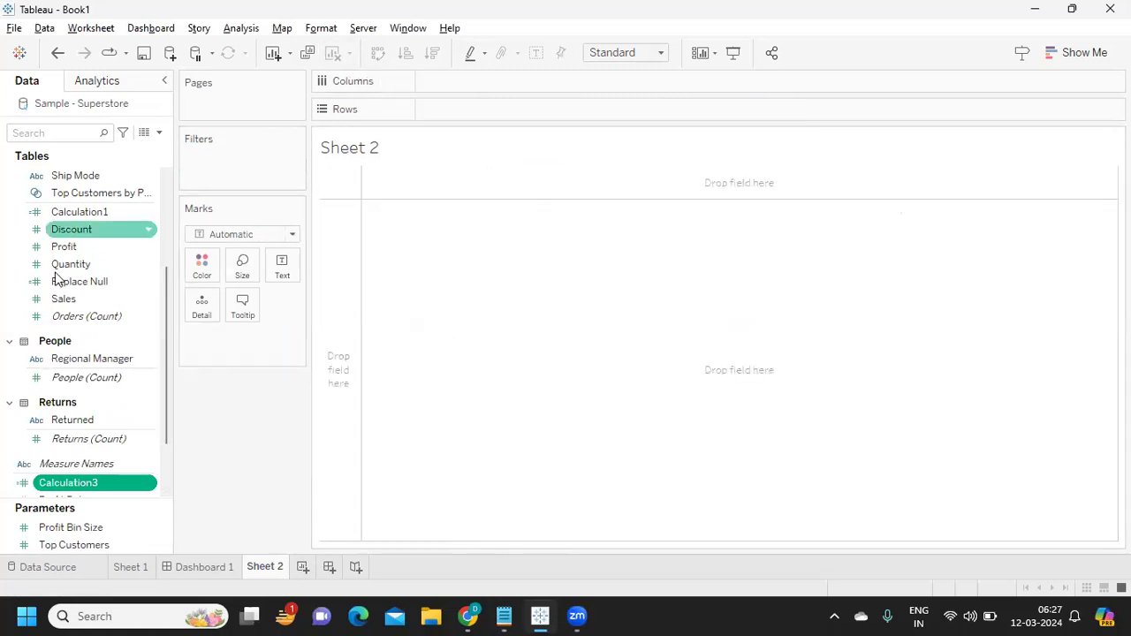
Search the data fields for "ca" and place Category and Sub-Category on Rows
{"action": "type", "text": "ca"}
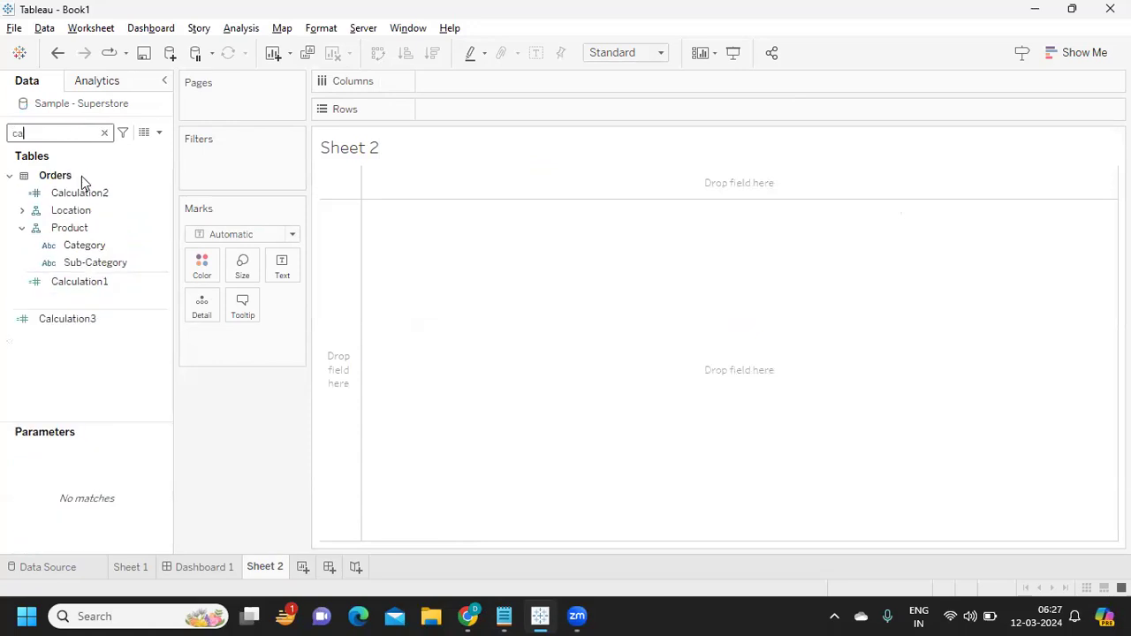
{"action": "left_click", "coordinate": [85, 247]}
{"action": "left_click_drag", "start_coordinate": [85, 251], "coordinate": [444, 124]}
{"action": "left_click", "coordinate": [430, 109]}
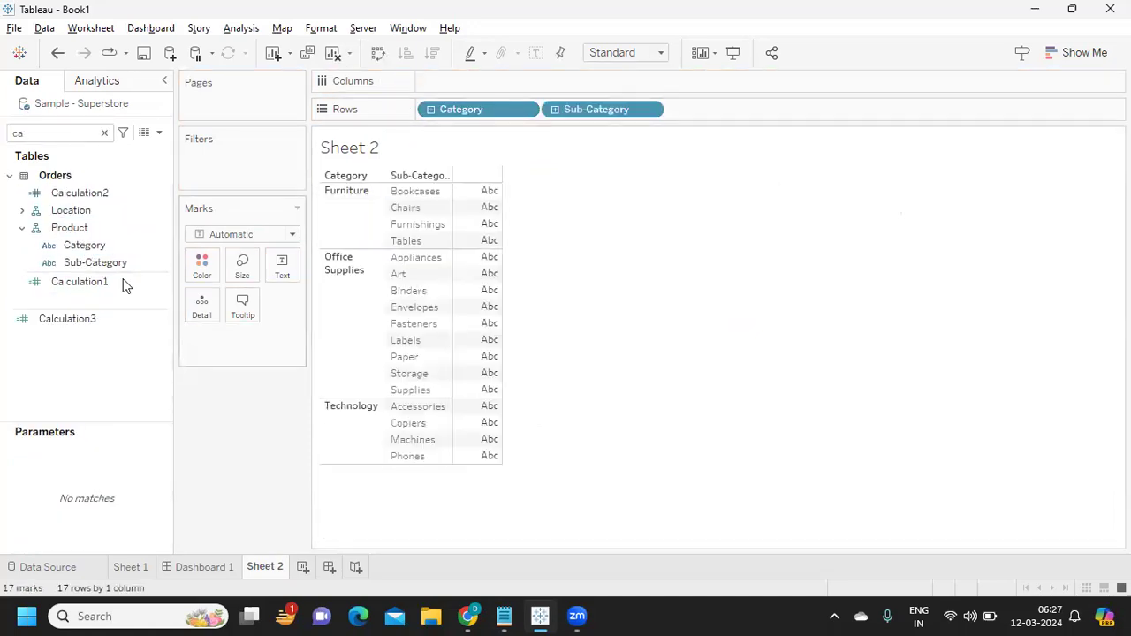
Search the data fields for "prof" and show Profit as text for each sub-category
{"action": "left_click", "coordinate": [53, 136]}
{"action": "key", "text": "BackSpace"}
{"action": "key", "text": "BackSpace"}
{"action": "type", "text": "sa"}
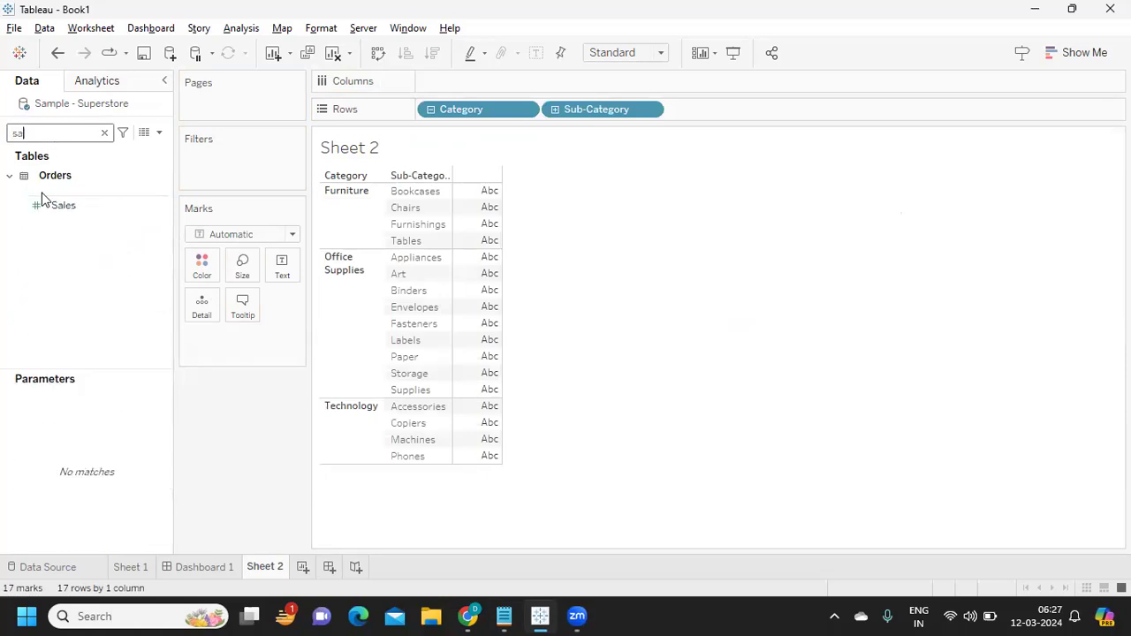
{"action": "key", "text": "BackSpace"}
{"action": "key", "text": "BackSpace"}
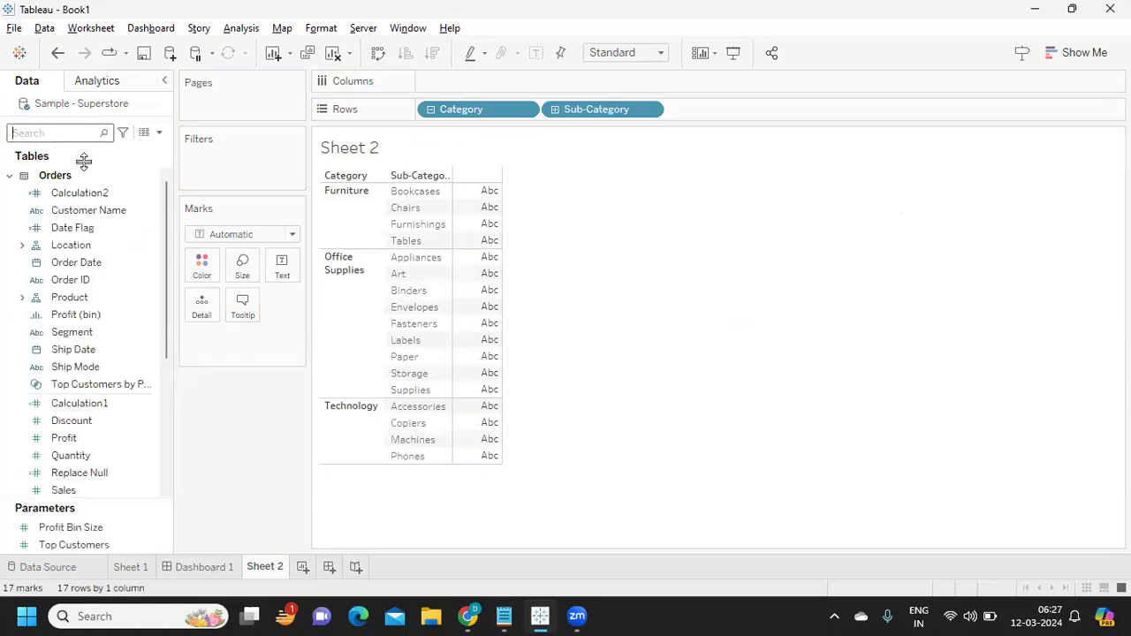
{"action": "type", "text": "proi"}
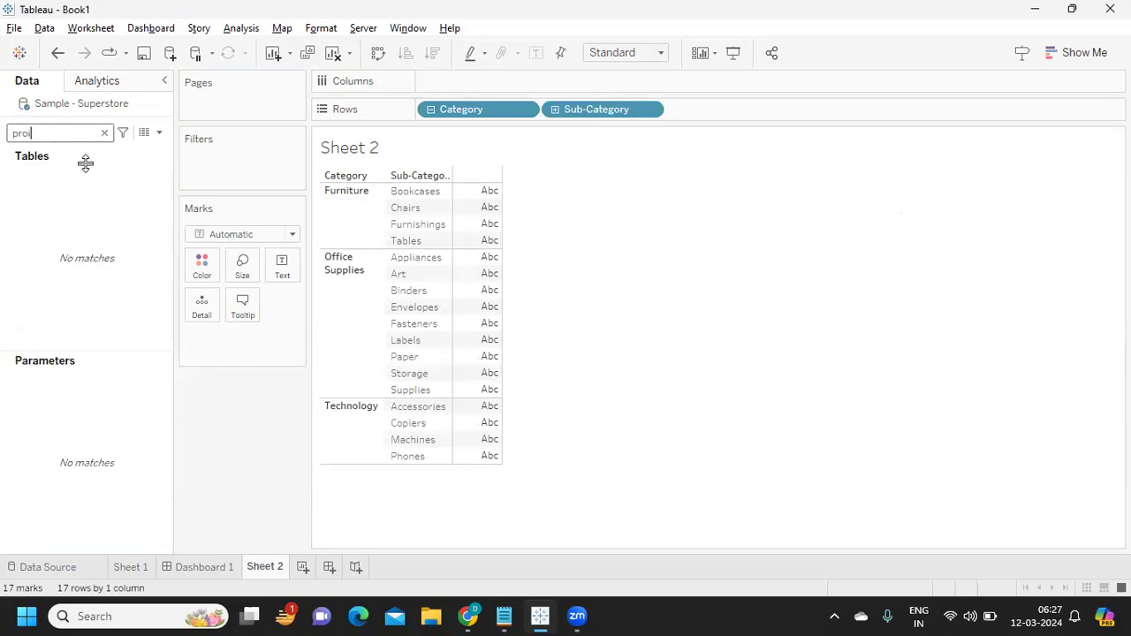
{"action": "key", "text": "BackSpace"}
{"action": "type", "text": "f"}
{"action": "left_click_drag", "start_coordinate": [64, 229], "coordinate": [281, 285]}
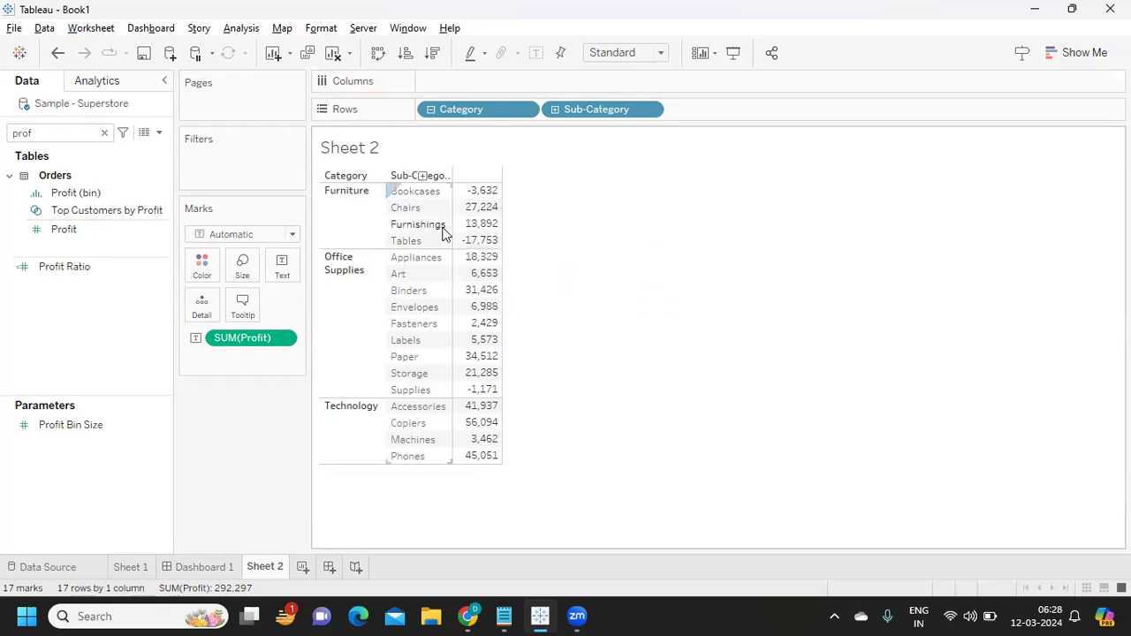
Create a calculated field with the formula IF SUM([Profit]) > 0 THEN "Profit" ELSE "Loss" END
{"action": "left_click", "coordinate": [157, 133]}
{"action": "left_click", "coordinate": [76, 150]}
{"action": "left_click", "coordinate": [624, 245]}
{"action": "type", "text": "IF sum"}
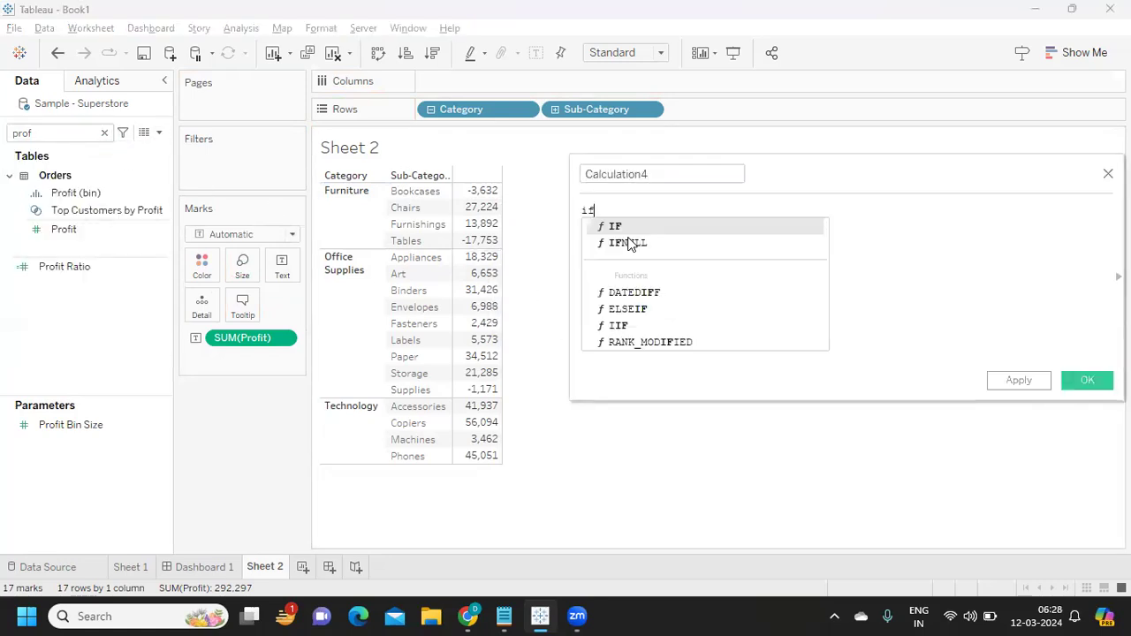
{"action": "key", "text": "Return"}
{"action": "type", "text": "profi)"}
{"action": "key", "text": "Return"}
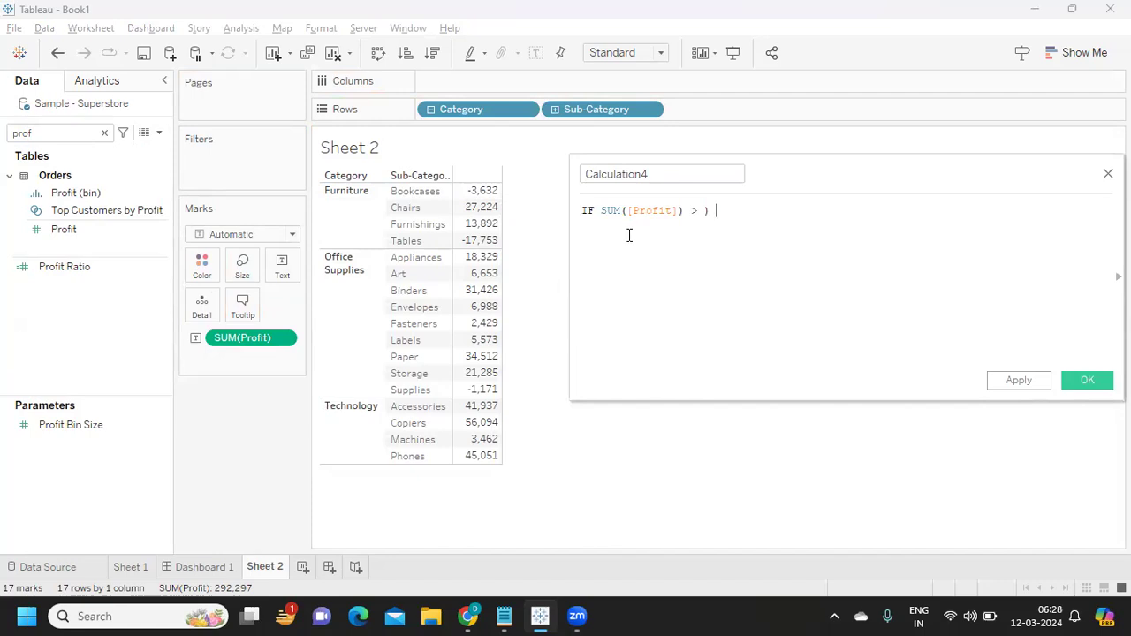
{"action": "type", "text": "> 0 THEN \"Profit\" ELSE \"Loss\""}
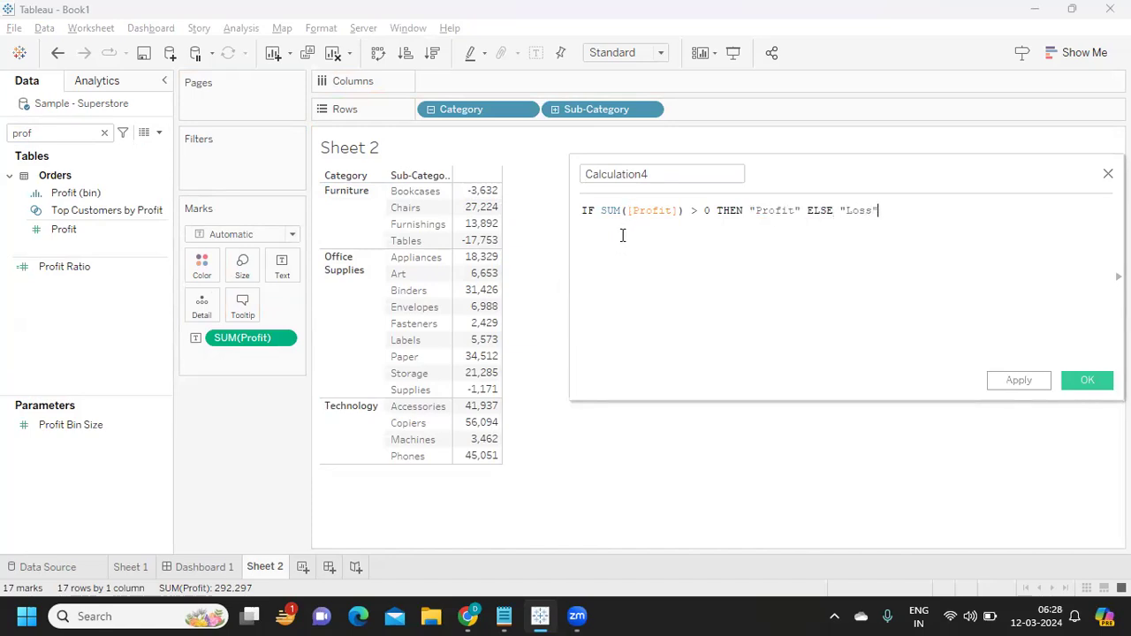
{"action": "type", "text": " END"}
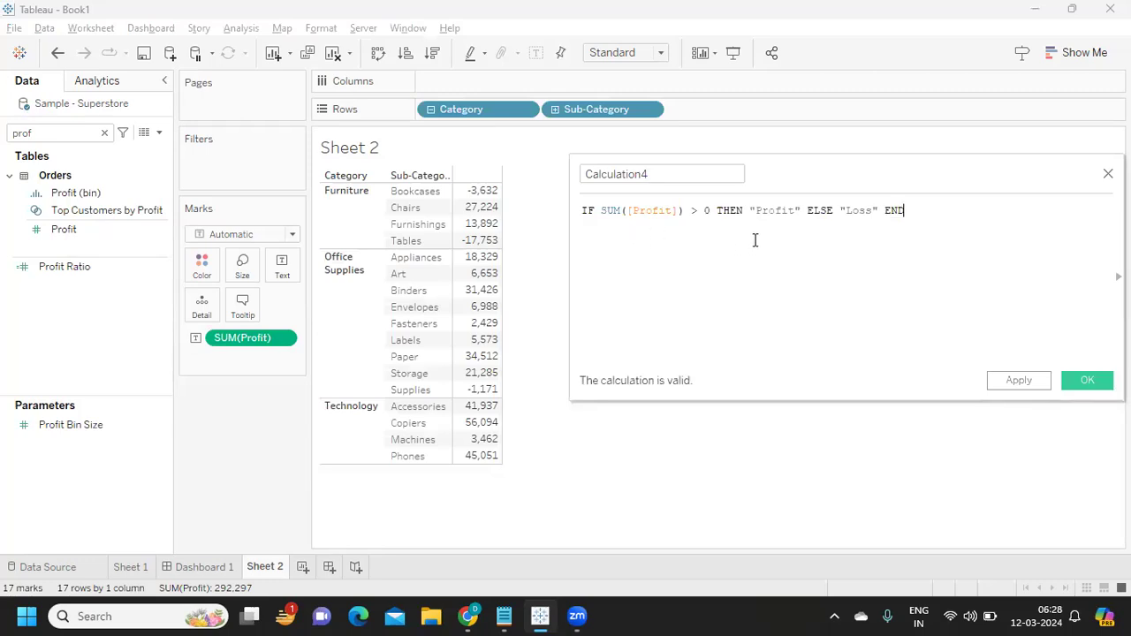
{"action": "left_click_drag", "start_coordinate": [600, 210], "coordinate": [919, 214]}
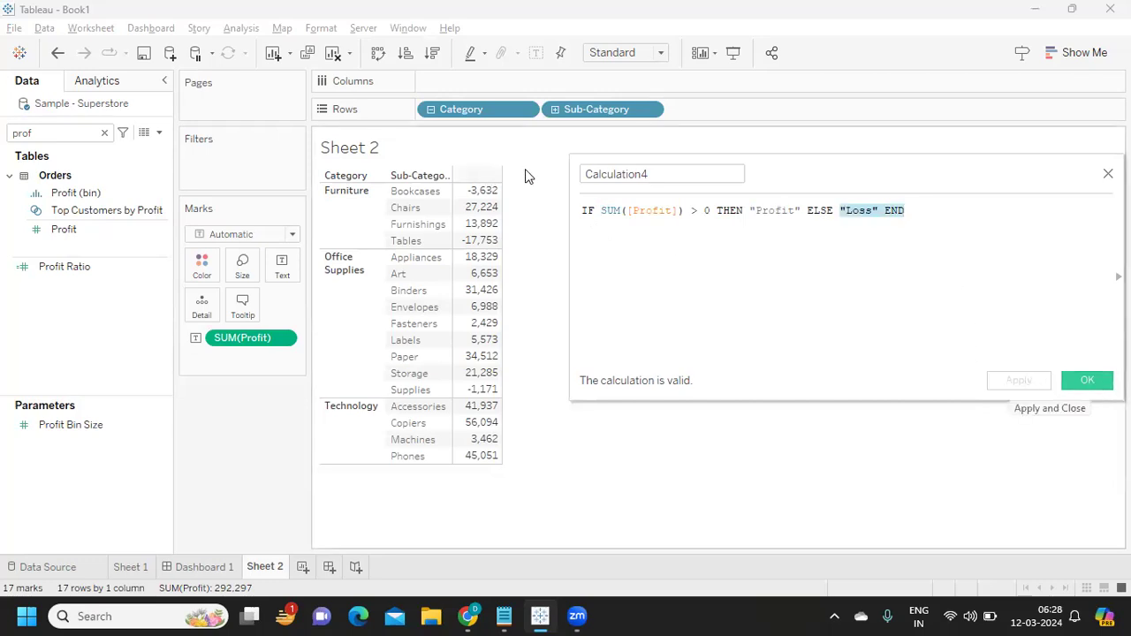
Name the calculation "Profit or Loss", save it and color the profit values by it
{"action": "double_click", "coordinate": [662, 174]}
{"action": "type", "text": "Profit or Loss"}
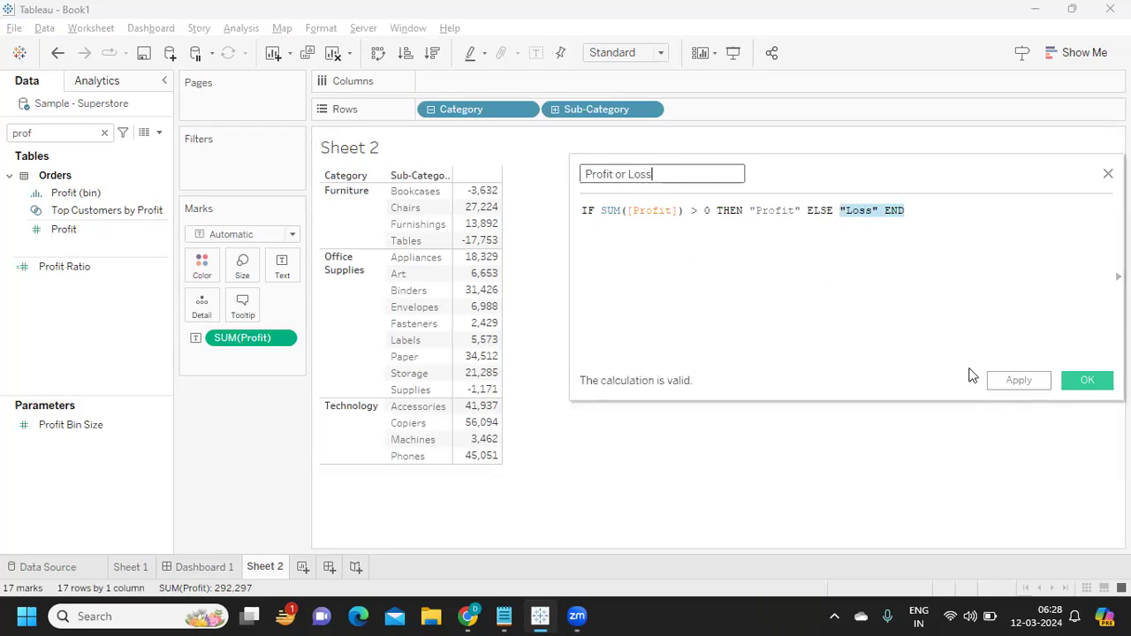
{"action": "left_click", "coordinate": [1018, 381]}
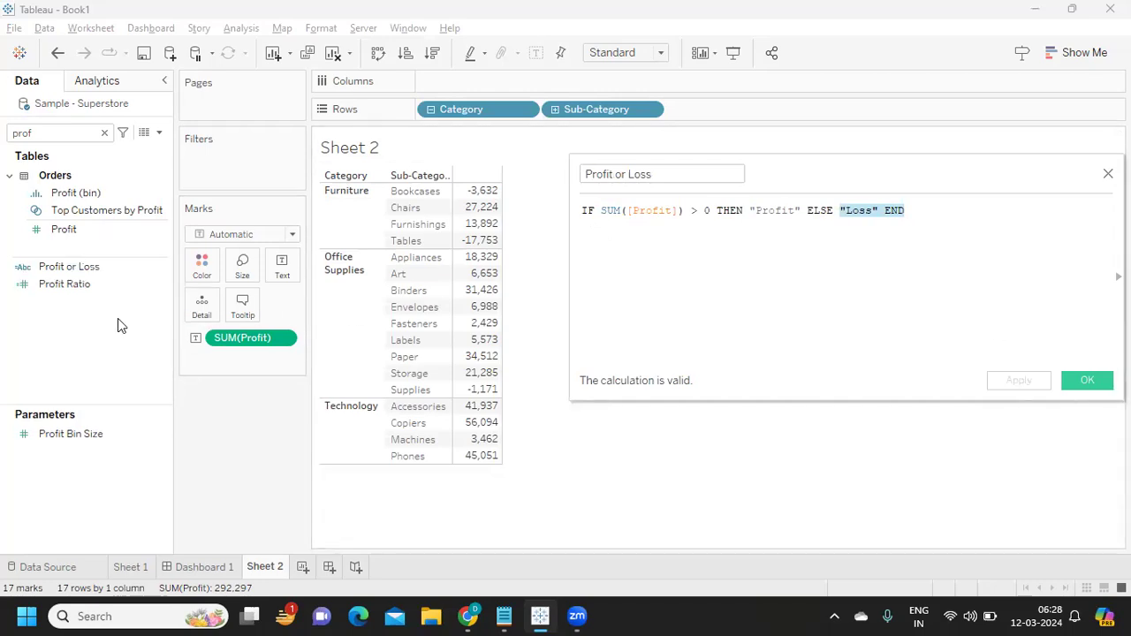
{"action": "left_click_drag", "start_coordinate": [59, 267], "coordinate": [203, 279]}
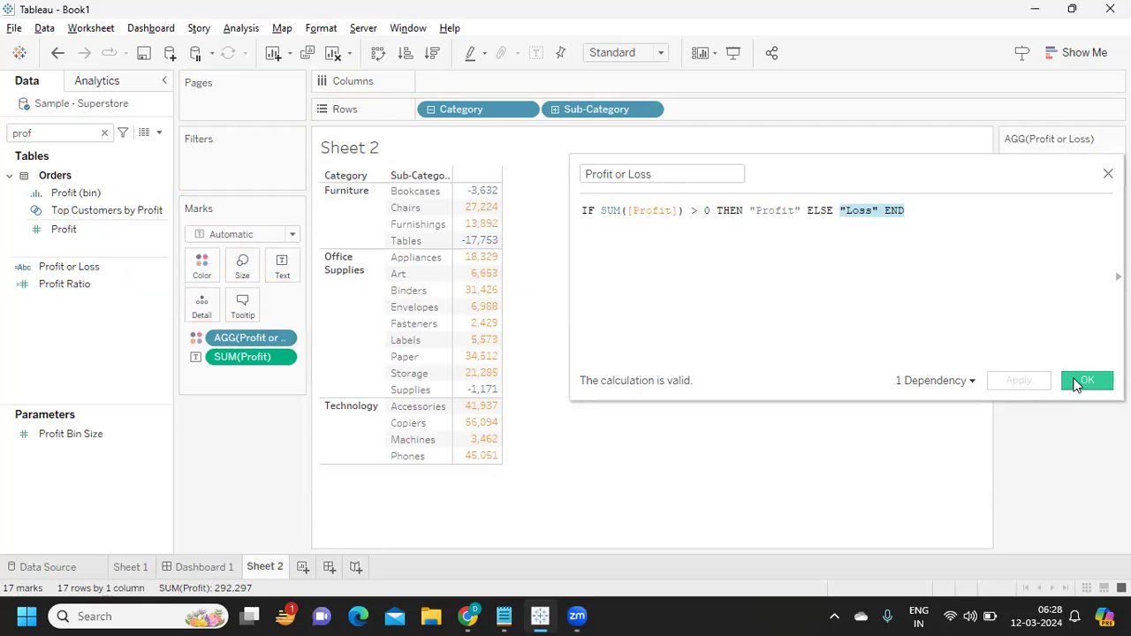
{"action": "left_click", "coordinate": [1078, 382]}
{"action": "mouse_move", "coordinate": [477, 197]}
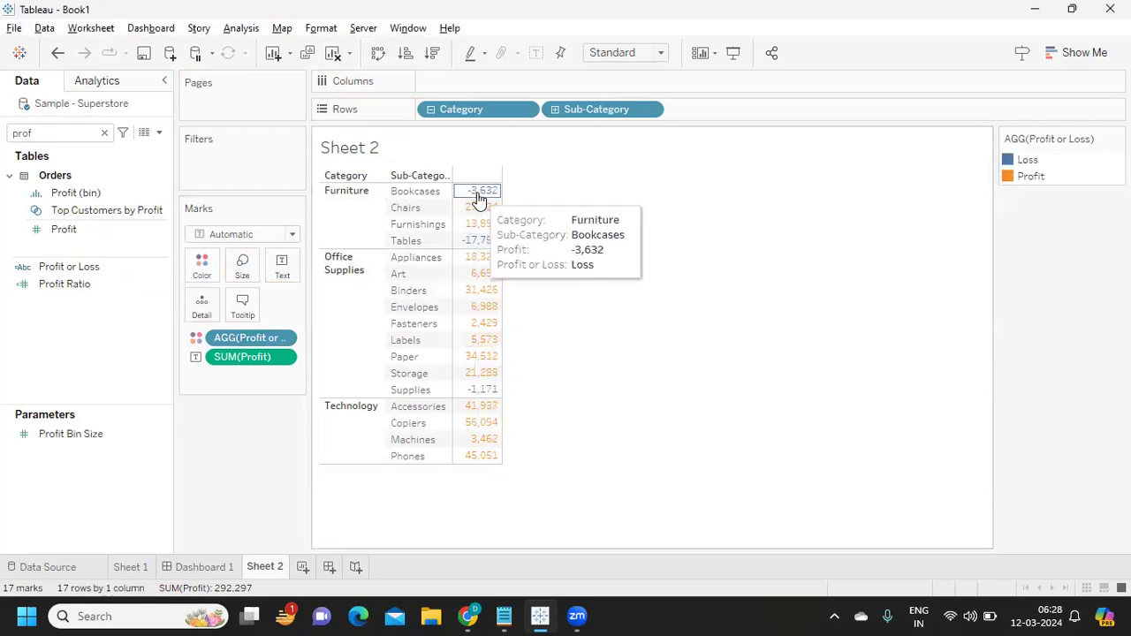
{"action": "mouse_move", "coordinate": [467, 226]}
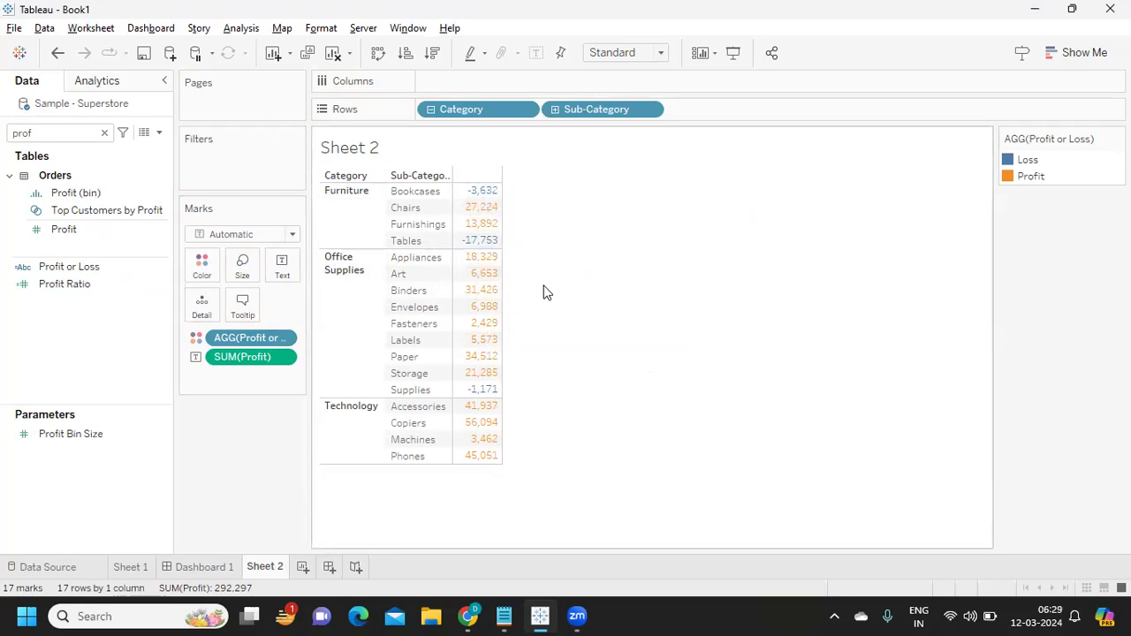
Remove Profit or Loss from the marks and set the default pane number format of SUM(Profit) to Custom
{"action": "left_click_drag", "start_coordinate": [242, 336], "coordinate": [246, 442]}
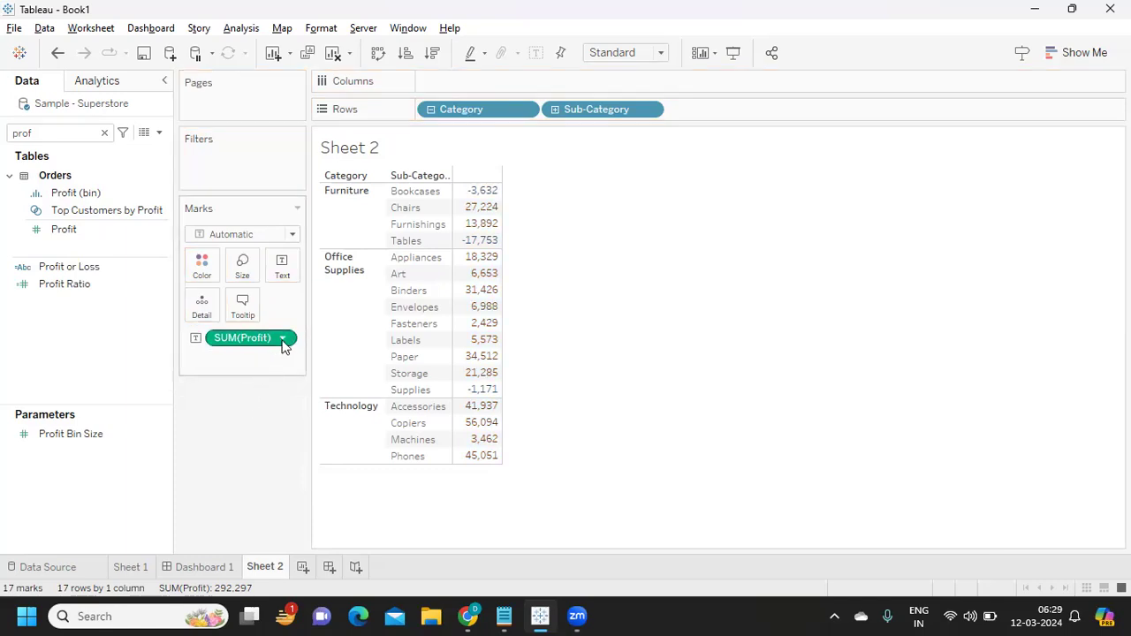
{"action": "left_click", "coordinate": [282, 339]}
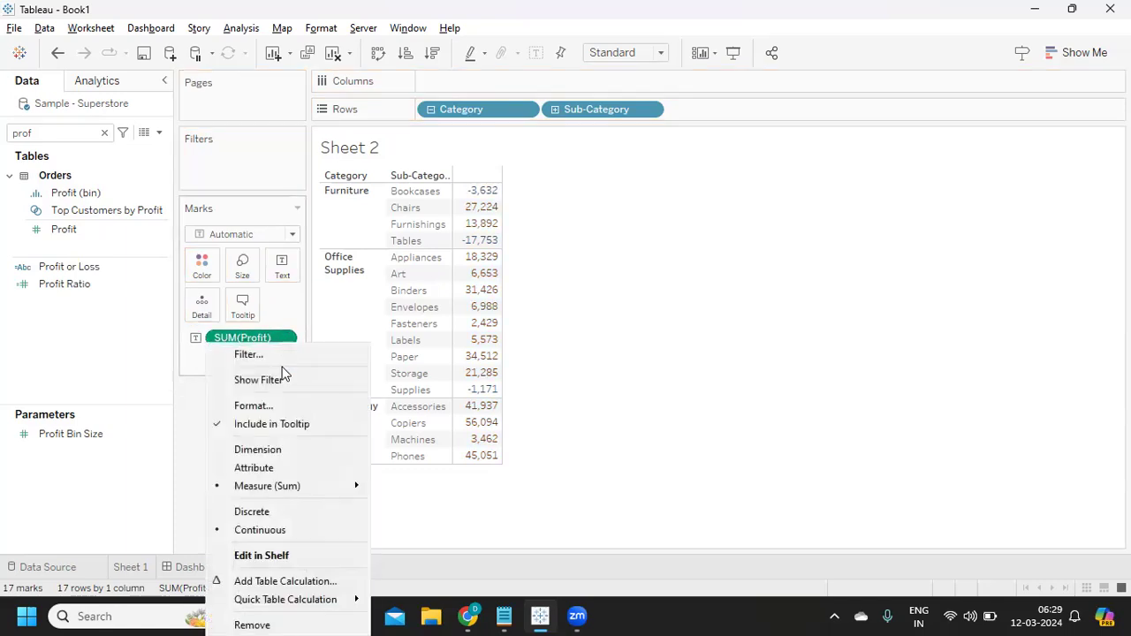
{"action": "left_click", "coordinate": [278, 424]}
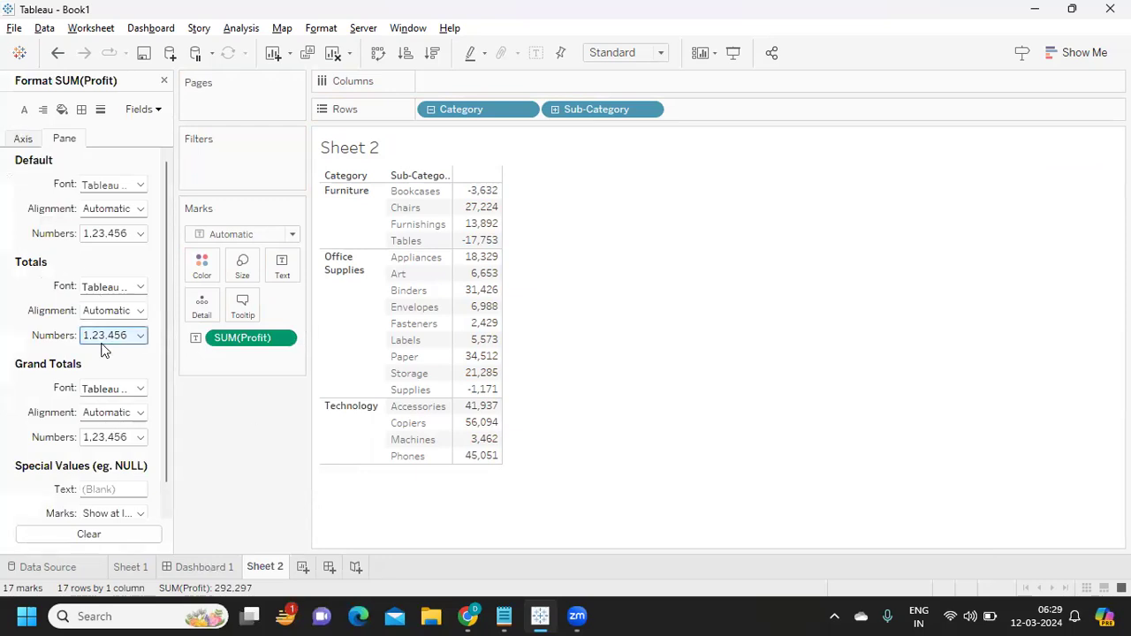
{"action": "scroll", "coordinate": [100, 350], "scroll_direction": "down", "scroll_amount": 1}
{"action": "left_click", "coordinate": [123, 412]}
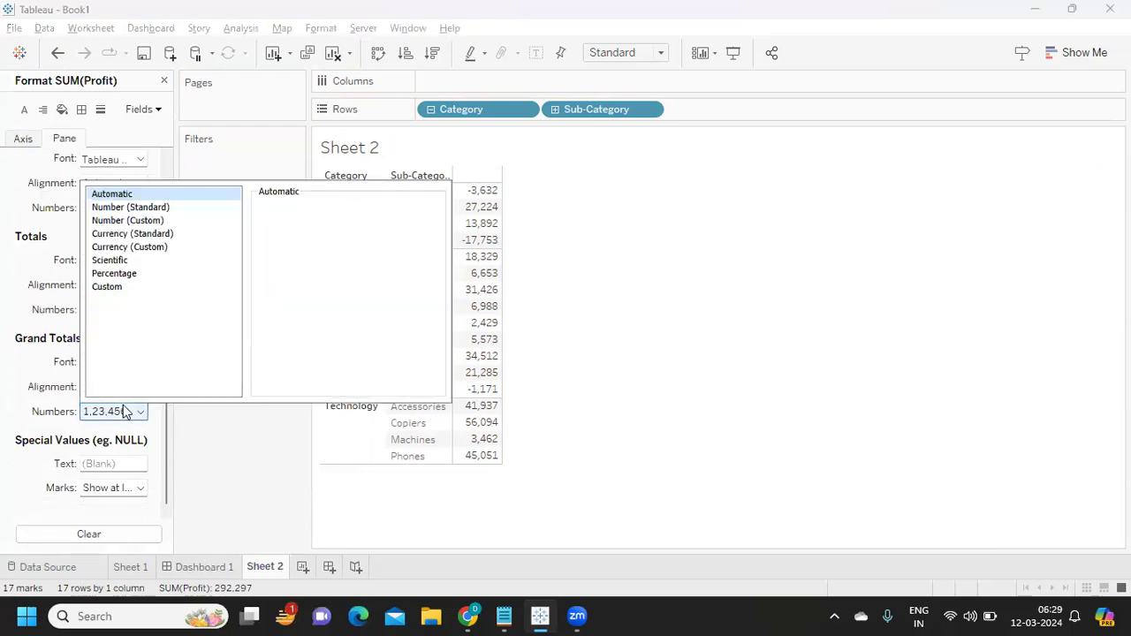
{"action": "left_click", "coordinate": [123, 412]}
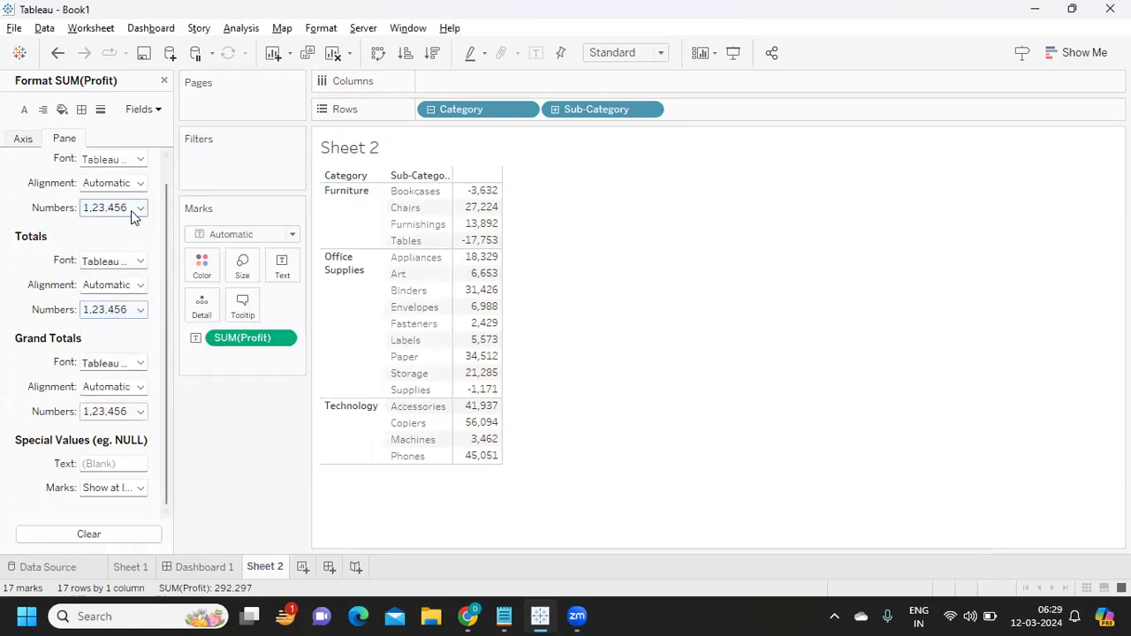
{"action": "left_click", "coordinate": [131, 210]}
{"action": "left_click", "coordinate": [107, 323]}
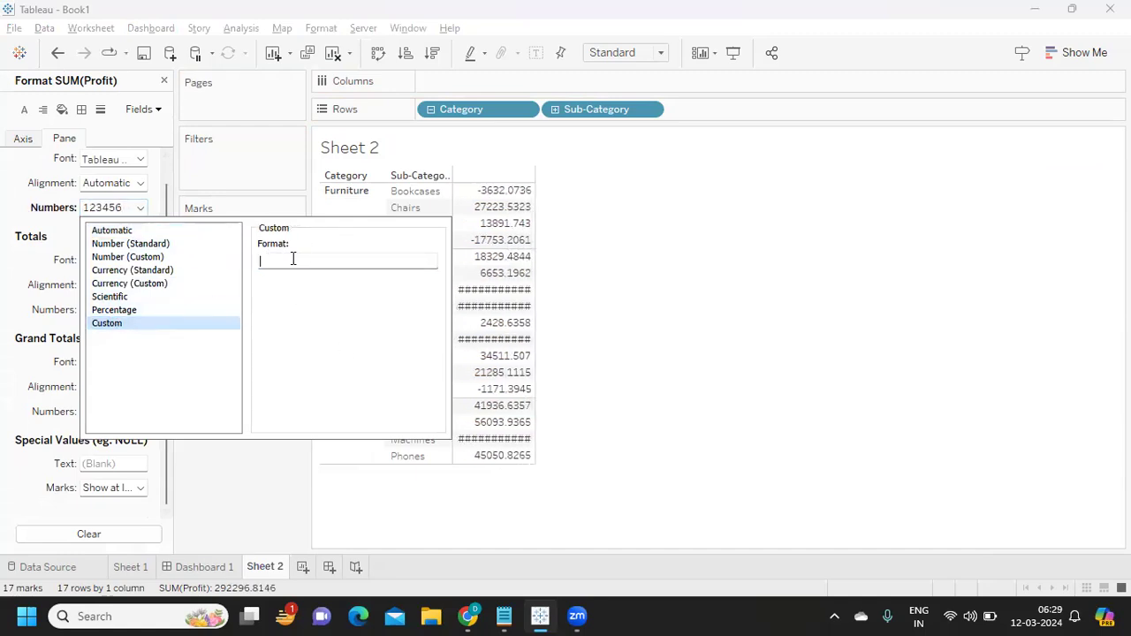
Switch to Chrome, search in a new tab for "copy and paste down arrow symbol" and open the i2symbol.com arrows page
{"action": "mouse_move", "coordinate": [467, 616]}
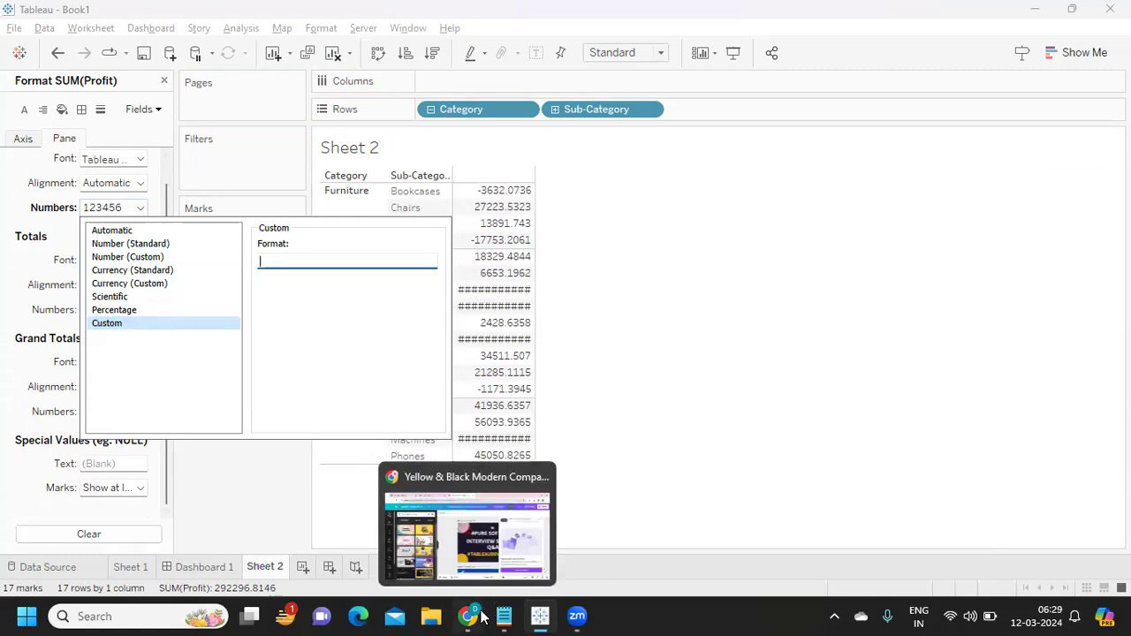
{"action": "left_click", "coordinate": [456, 517]}
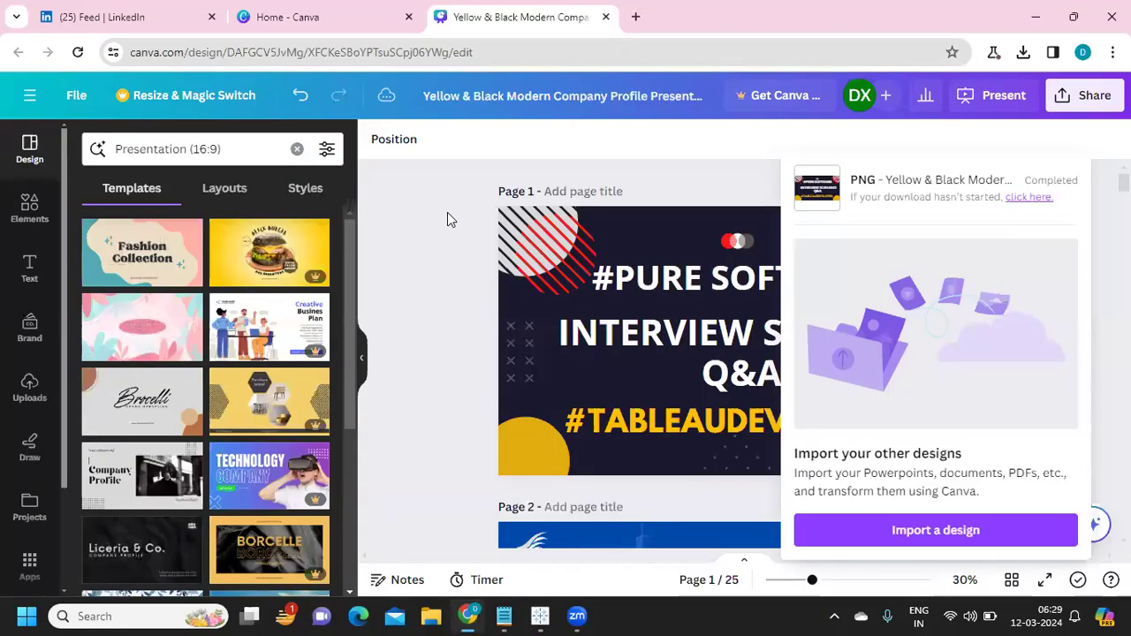
{"action": "key", "text": "alt+Tab"}
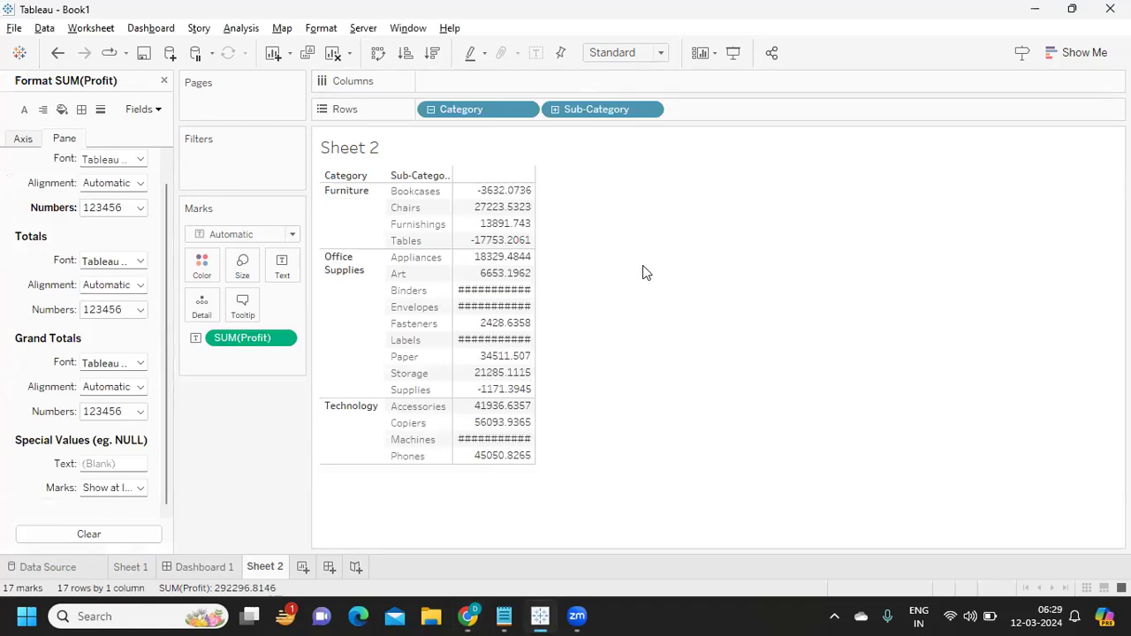
{"action": "key", "text": "alt+Tab"}
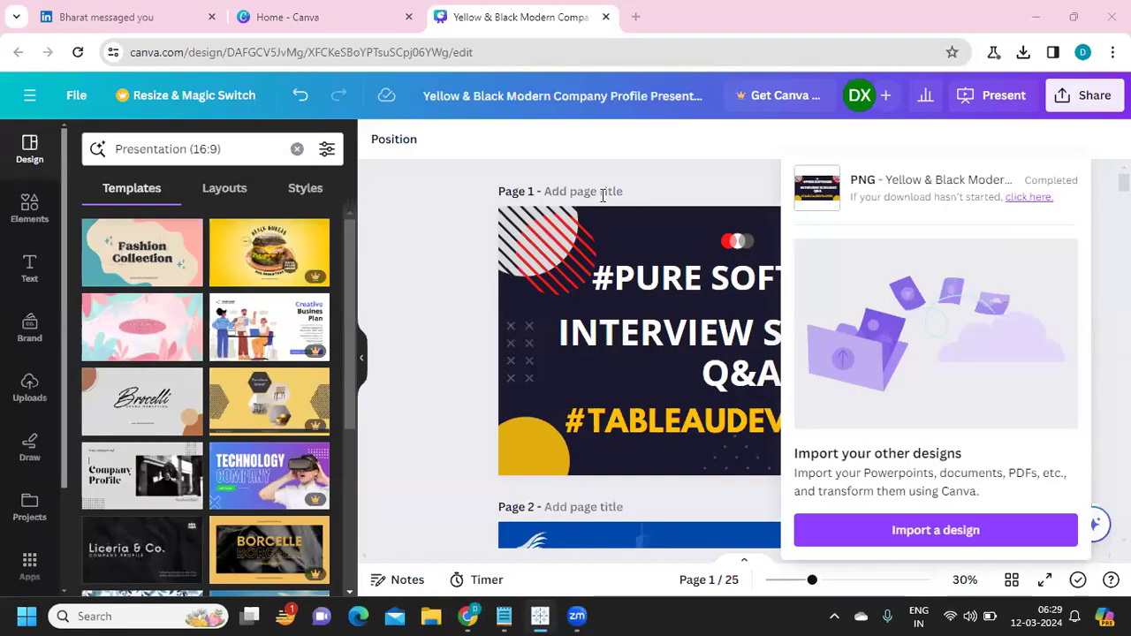
{"action": "left_click", "coordinate": [635, 17]}
{"action": "left_click", "coordinate": [339, 51]}
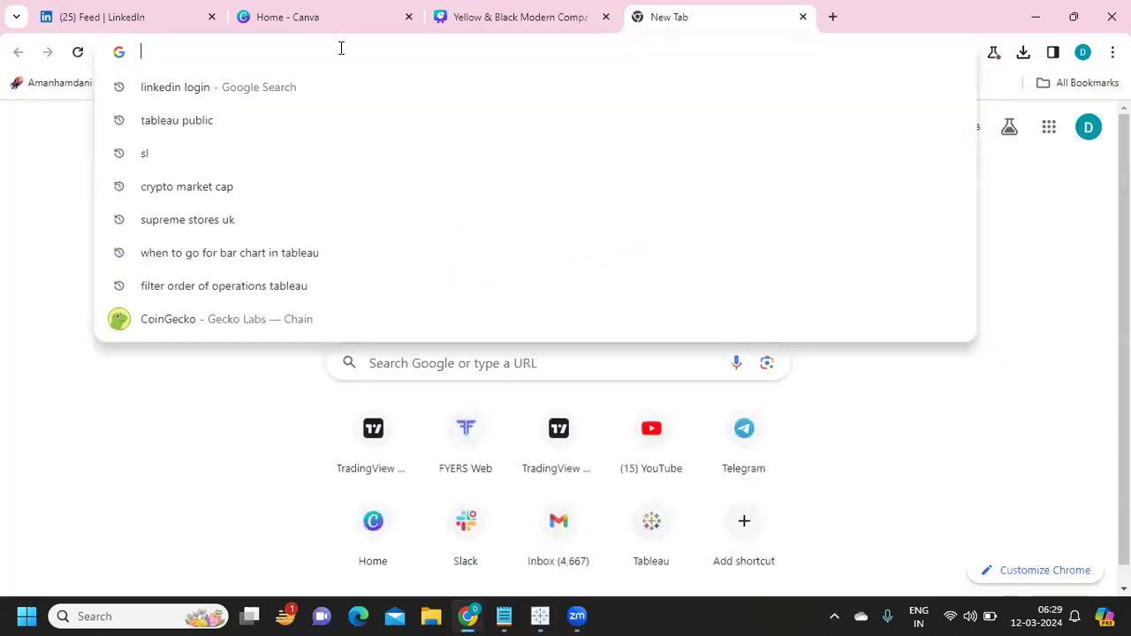
{"action": "type", "text": "copy"}
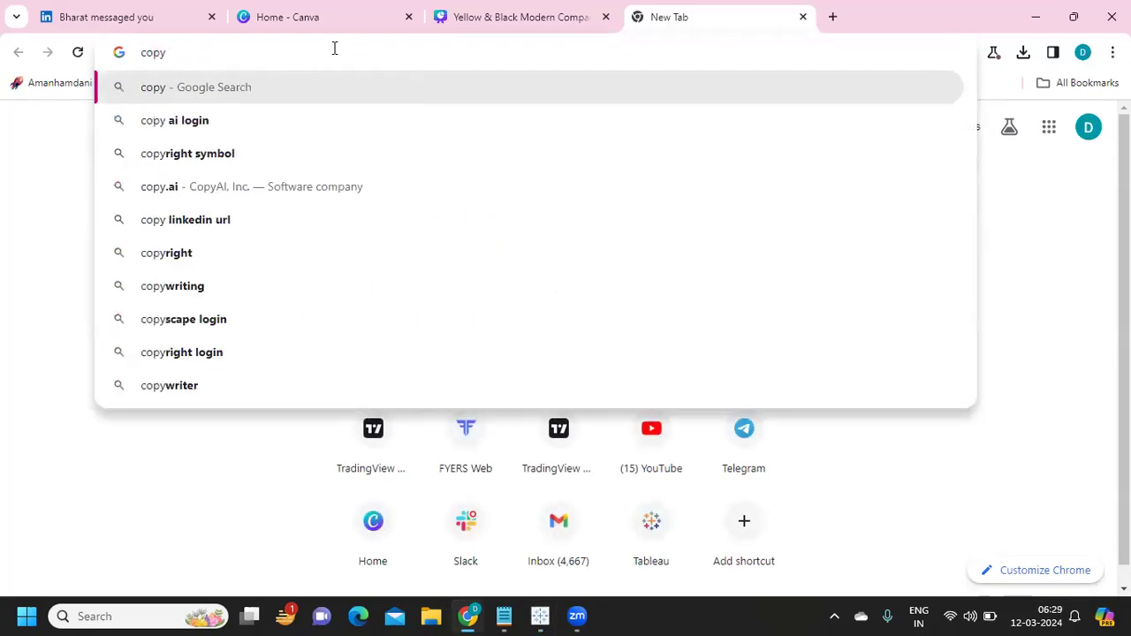
{"action": "type", "text": " arr"}
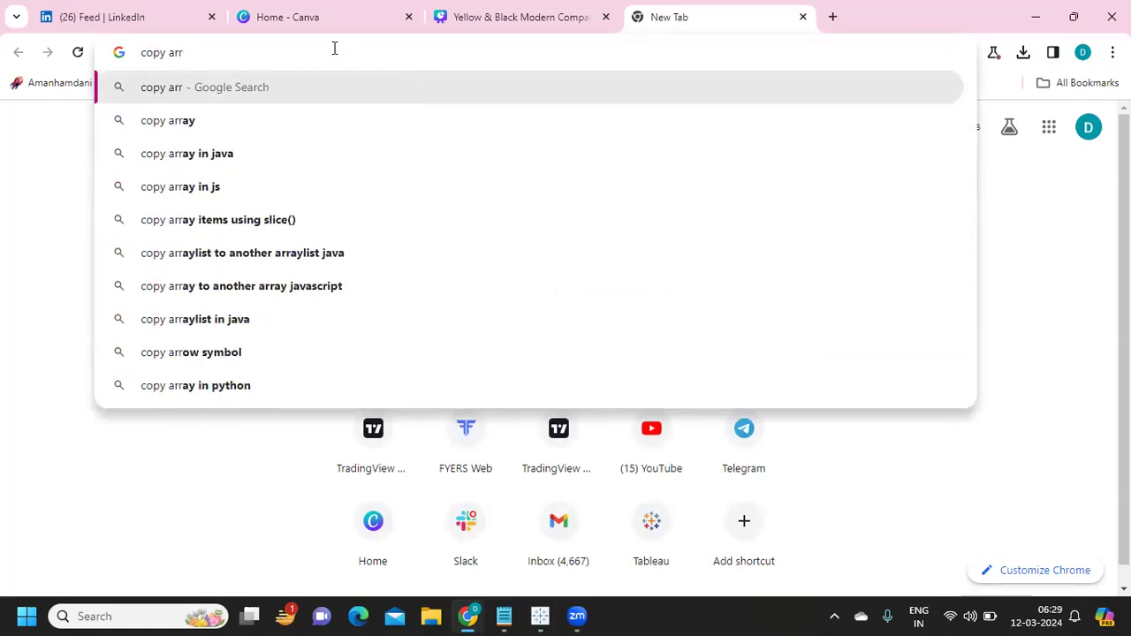
{"action": "type", "text": "ow"}
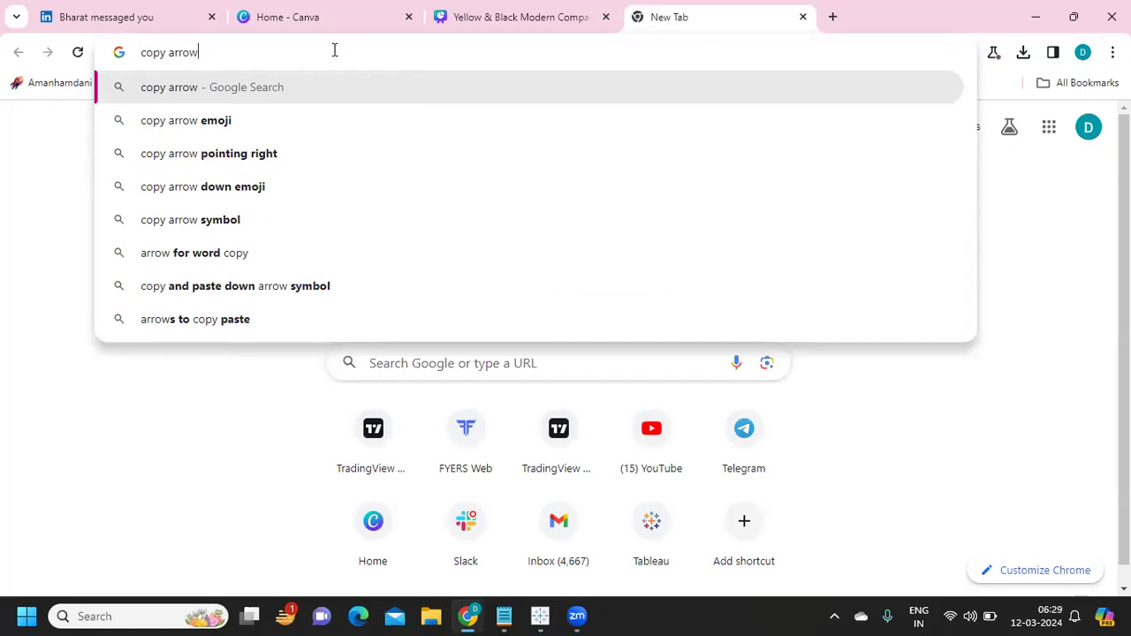
{"action": "left_click", "coordinate": [280, 286]}
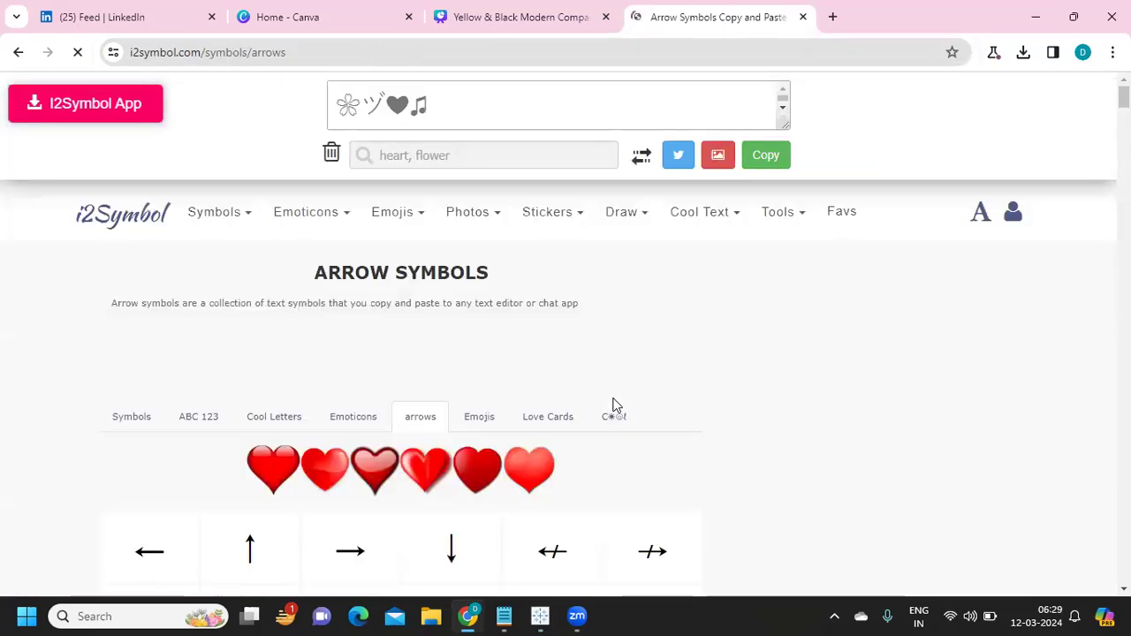
Find the upwards button symbol among the arrow symbols, add it to the page's text box and copy it
{"action": "scroll", "coordinate": [617, 405], "scroll_direction": "down", "scroll_amount": 4}
{"action": "scroll", "coordinate": [619, 405], "scroll_direction": "down", "scroll_amount": 10}
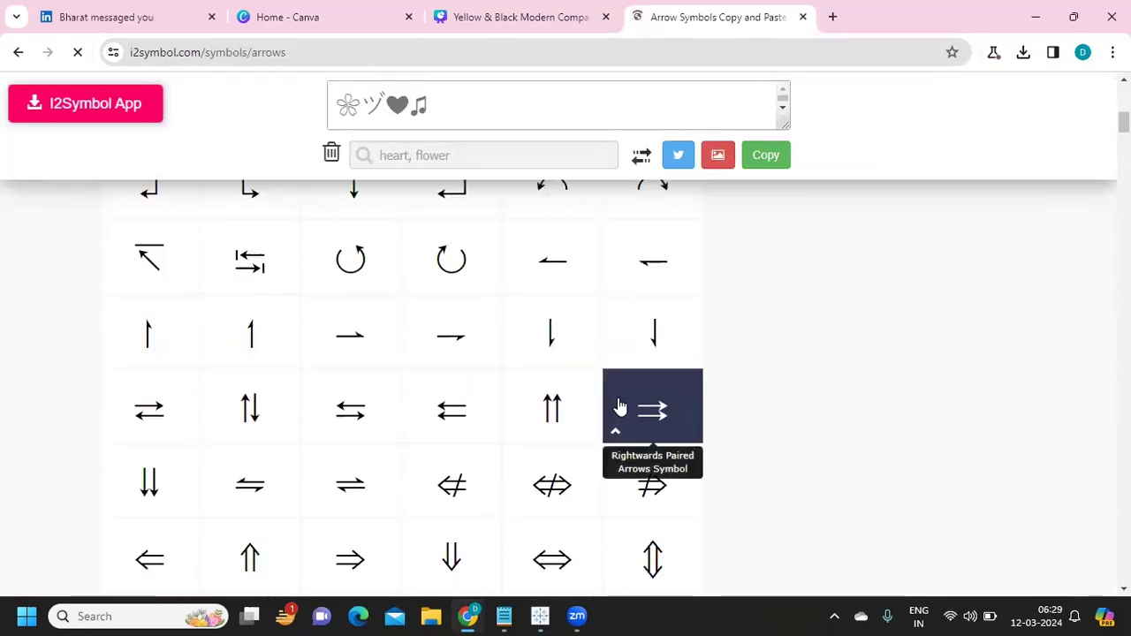
{"action": "scroll", "coordinate": [618, 406], "scroll_direction": "down", "scroll_amount": 5}
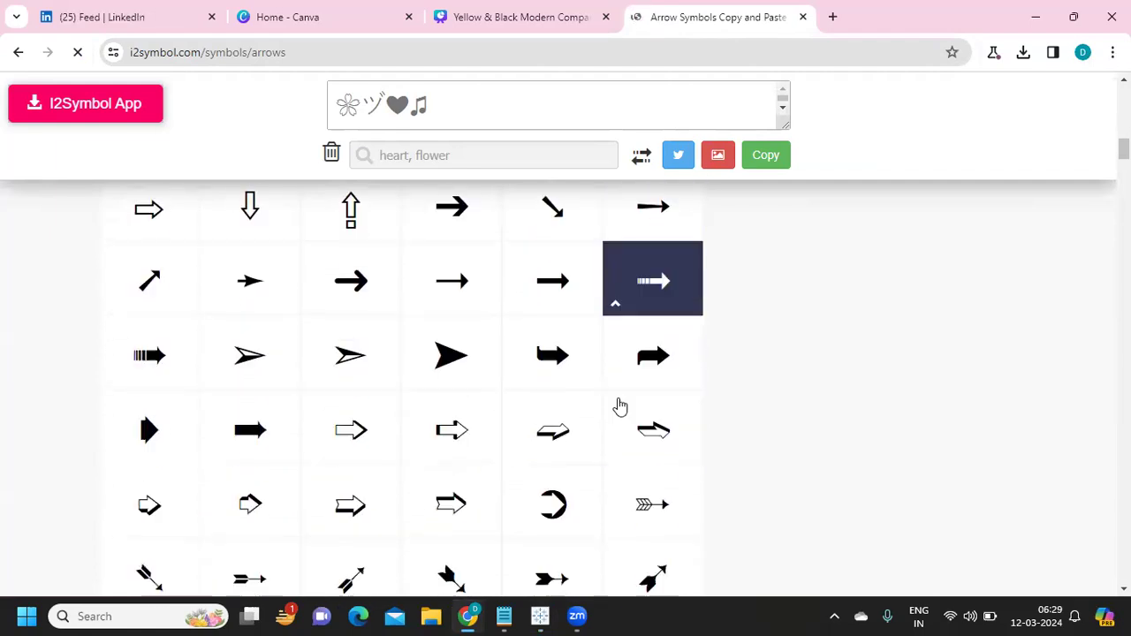
{"action": "scroll", "coordinate": [760, 489], "scroll_direction": "down", "scroll_amount": 3}
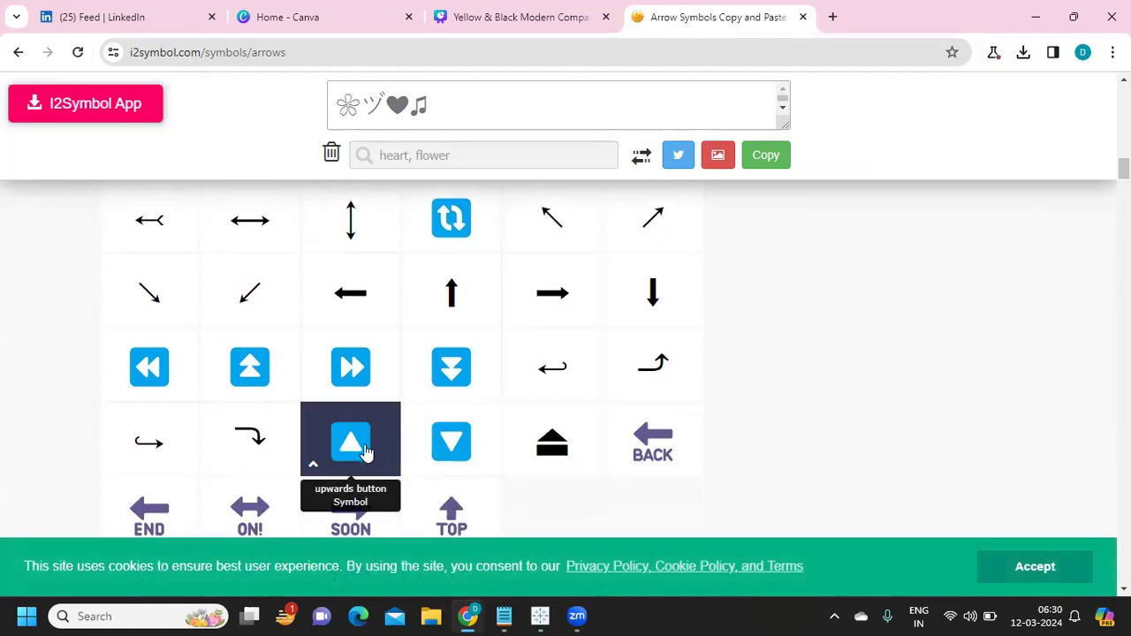
{"action": "left_click", "coordinate": [365, 452]}
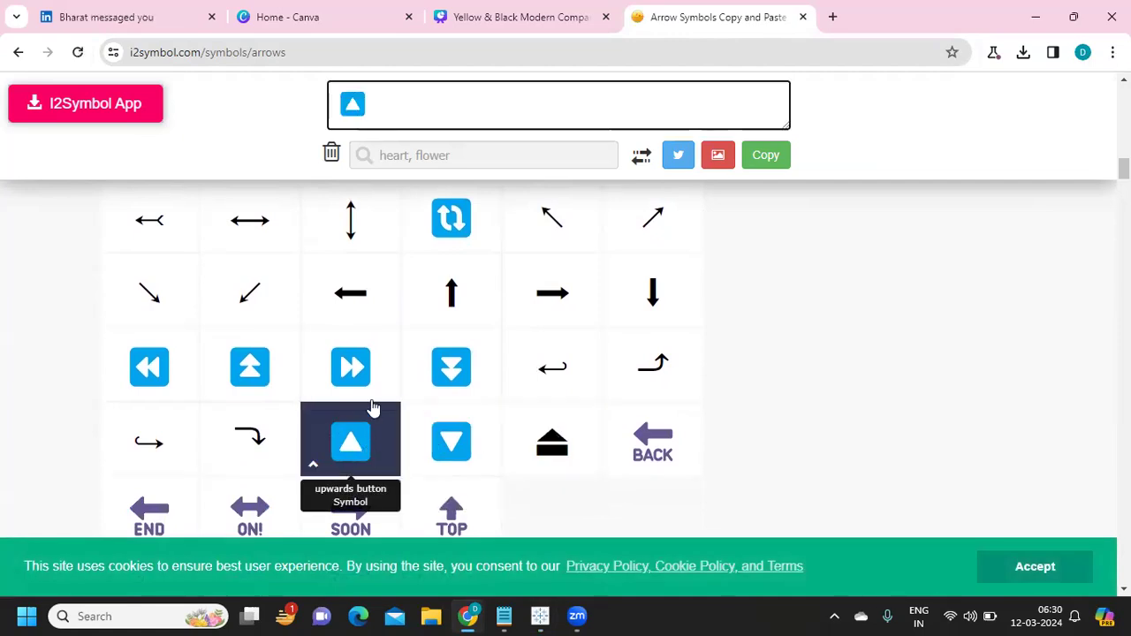
{"action": "left_click_drag", "start_coordinate": [409, 99], "coordinate": [307, 104]}
{"action": "key", "text": "ctrl+c"}
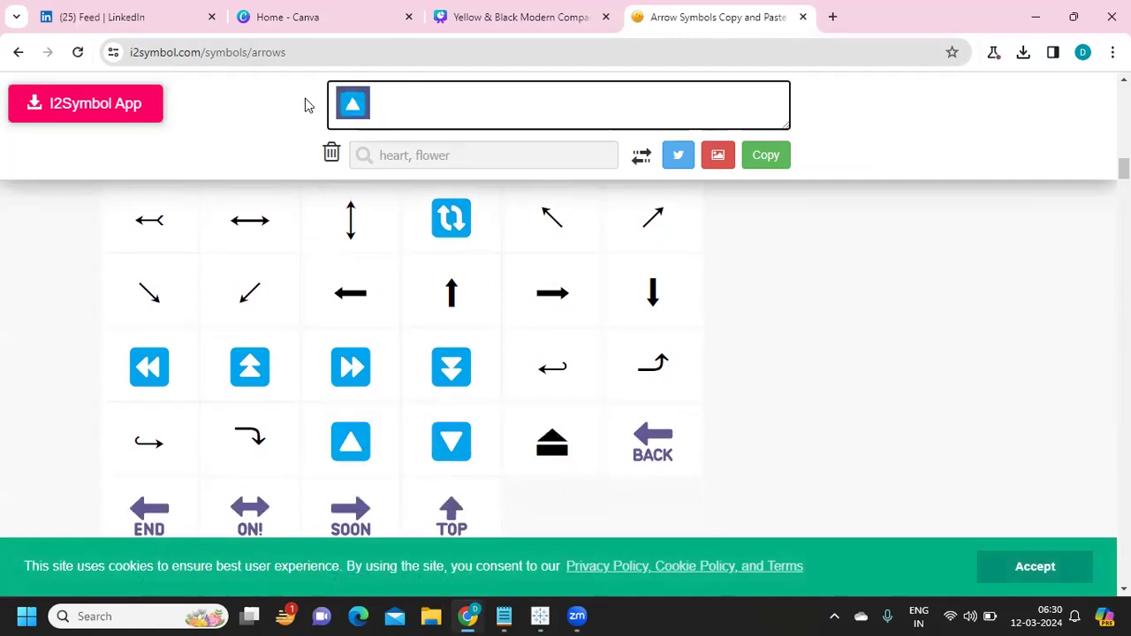
Switch to Tableau and set the default custom number format of SUM(Profit) to the copied up arrow followed by 0
{"action": "key", "text": "alt+Tab"}
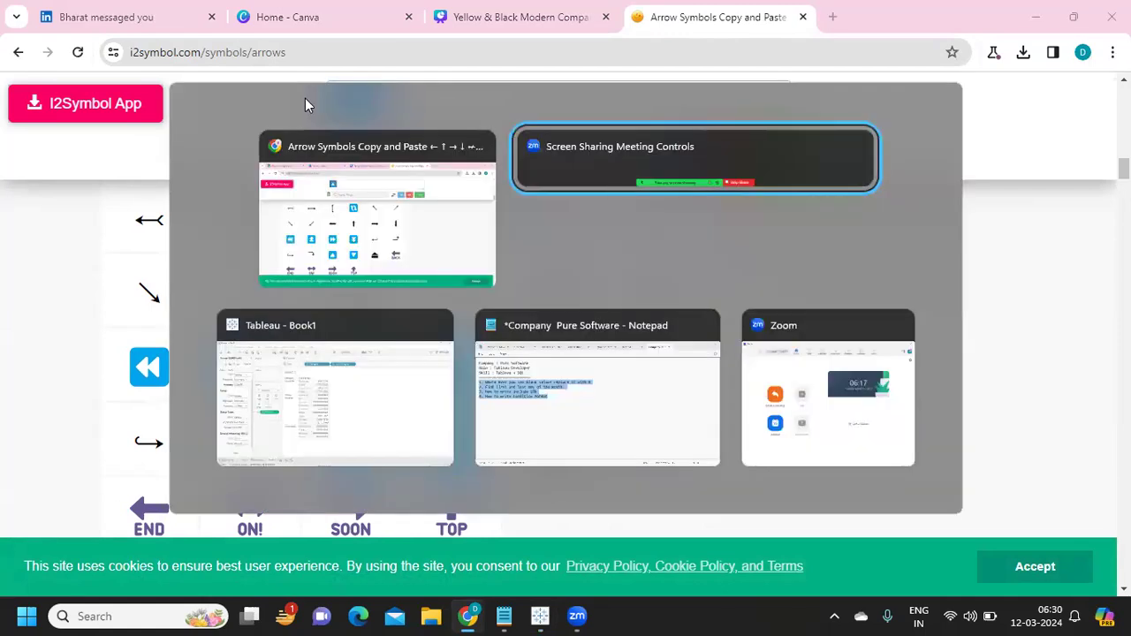
{"action": "key", "text": "alt+Tab"}
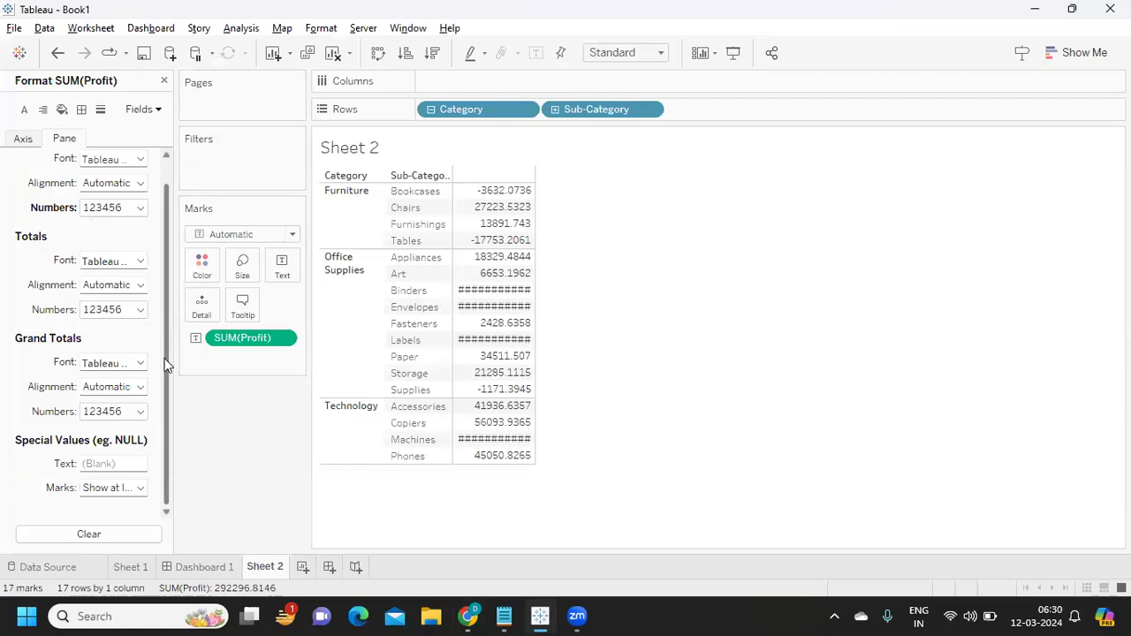
{"action": "scroll", "coordinate": [134, 257], "scroll_direction": "up", "scroll_amount": 1}
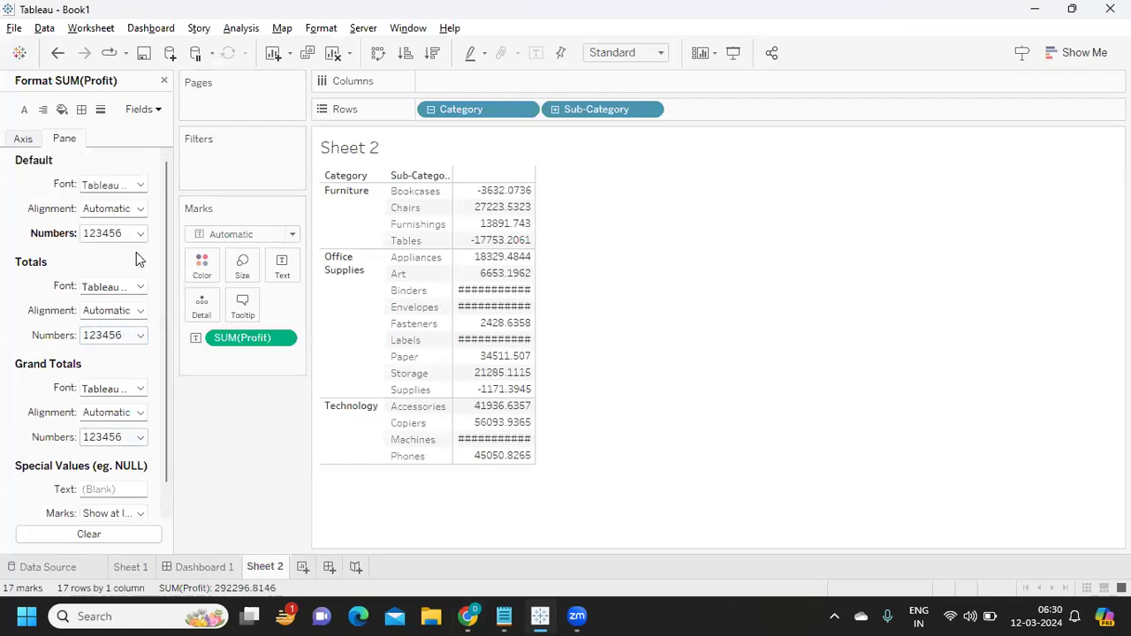
{"action": "left_click", "coordinate": [139, 233]}
{"action": "left_click", "coordinate": [276, 285]}
{"action": "key", "text": "ctrl+v"}
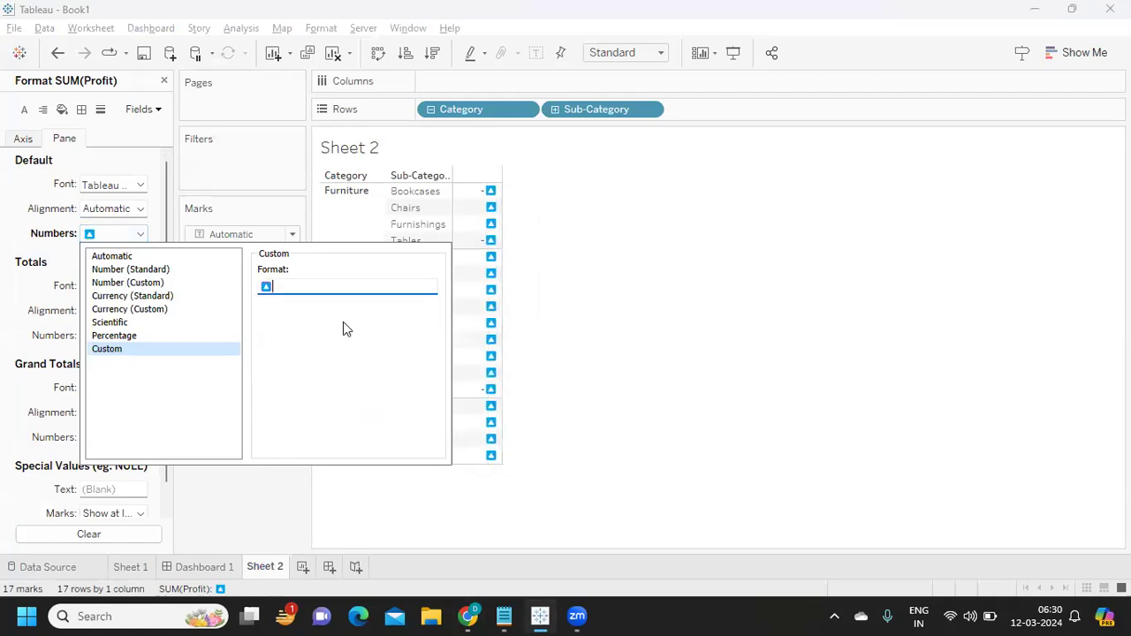
{"action": "type", "text": "0"}
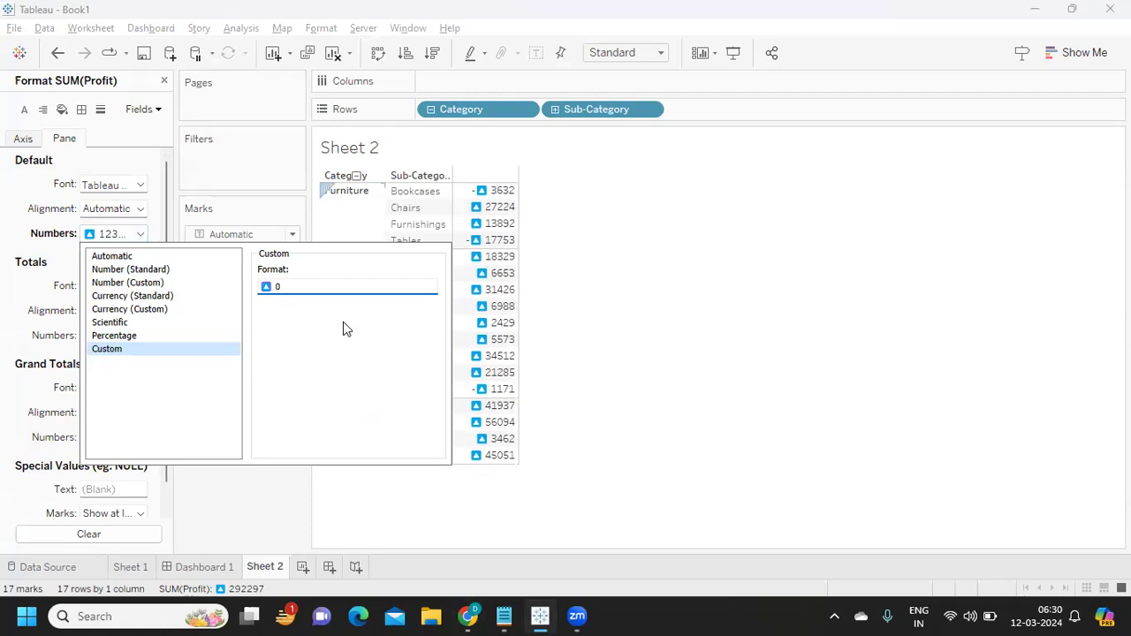
Try two decimal places (0.00) after the up arrow in the custom format, and cut it back to 0
{"action": "type", "text": "."}
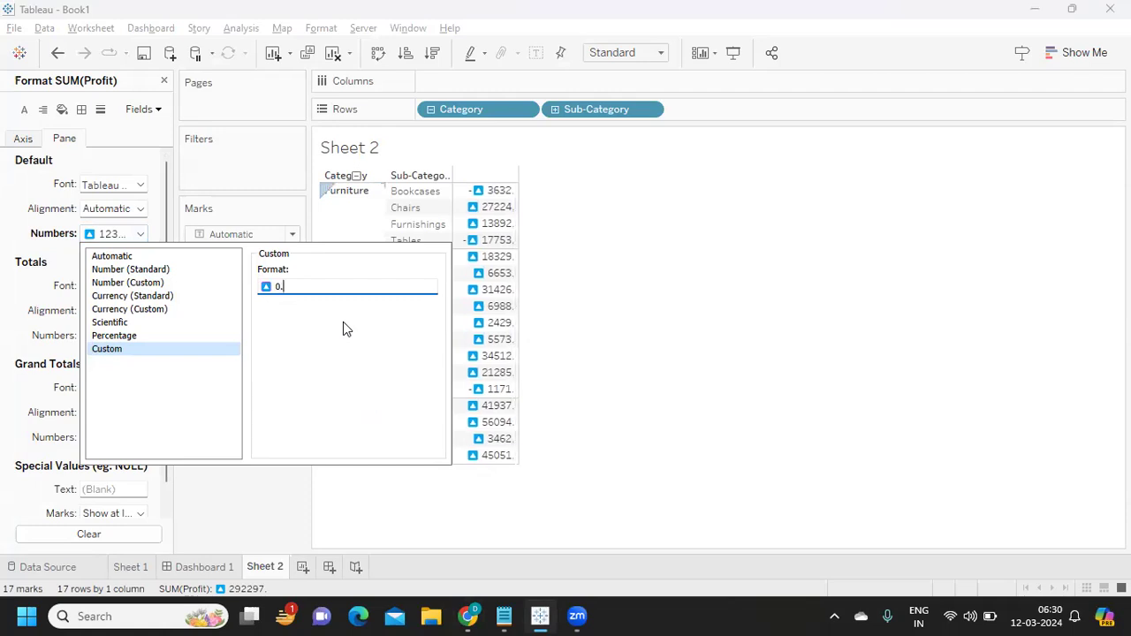
{"action": "type", "text": "00"}
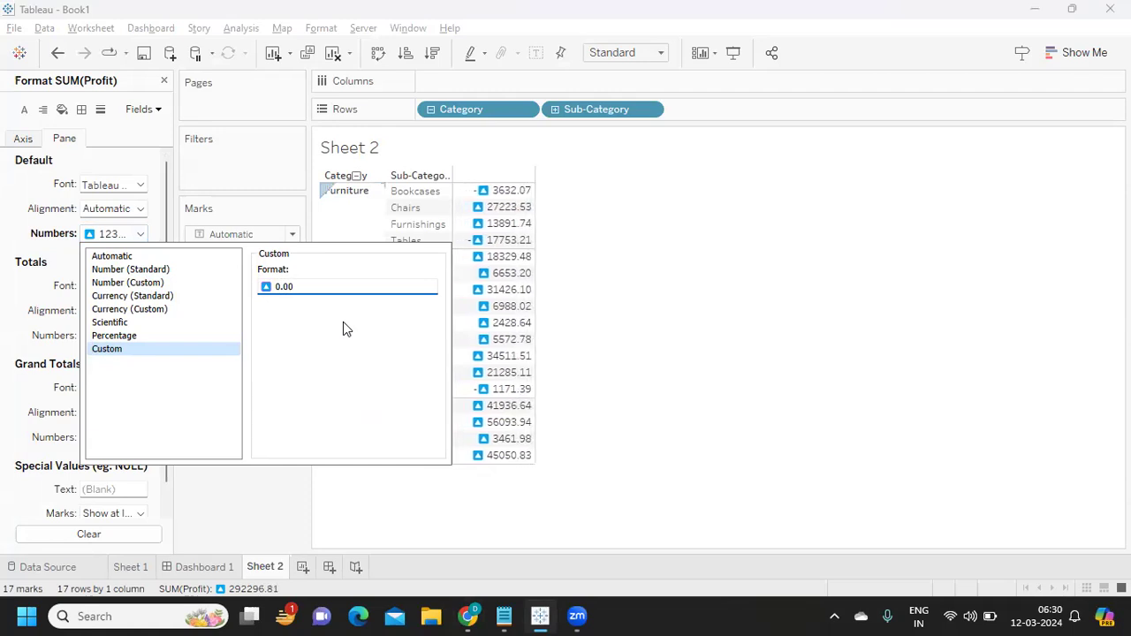
{"action": "type", "text": ";"}
{"action": "key", "text": "BackSpace"}
{"action": "key", "text": "BackSpace"}
{"action": "key", "text": "BackSpace"}
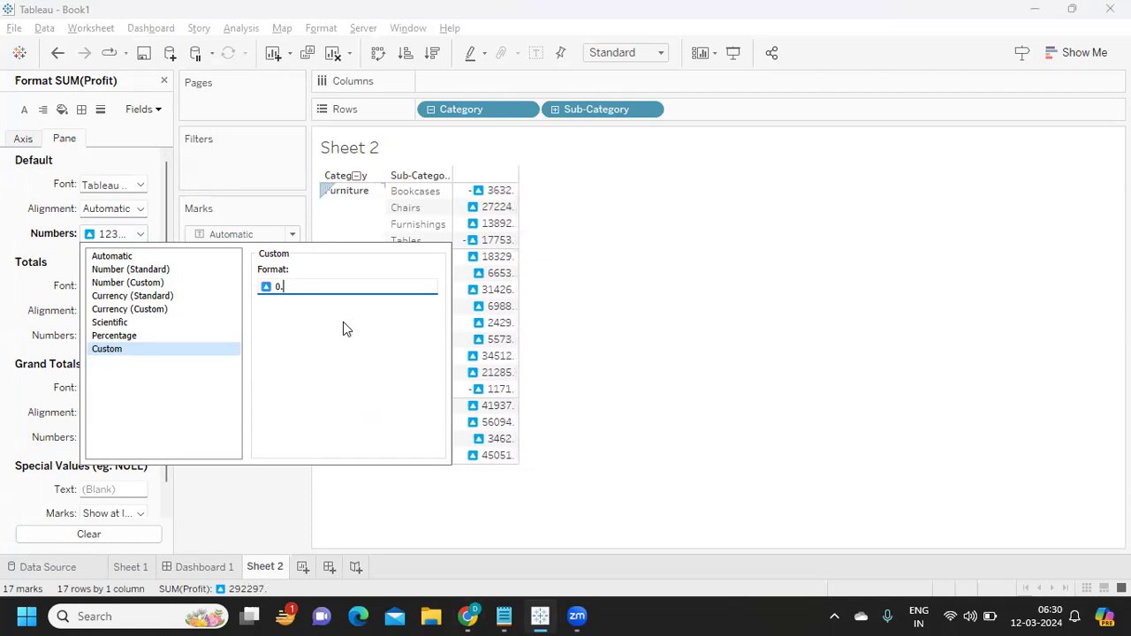
{"action": "key", "text": "BackSpace"}
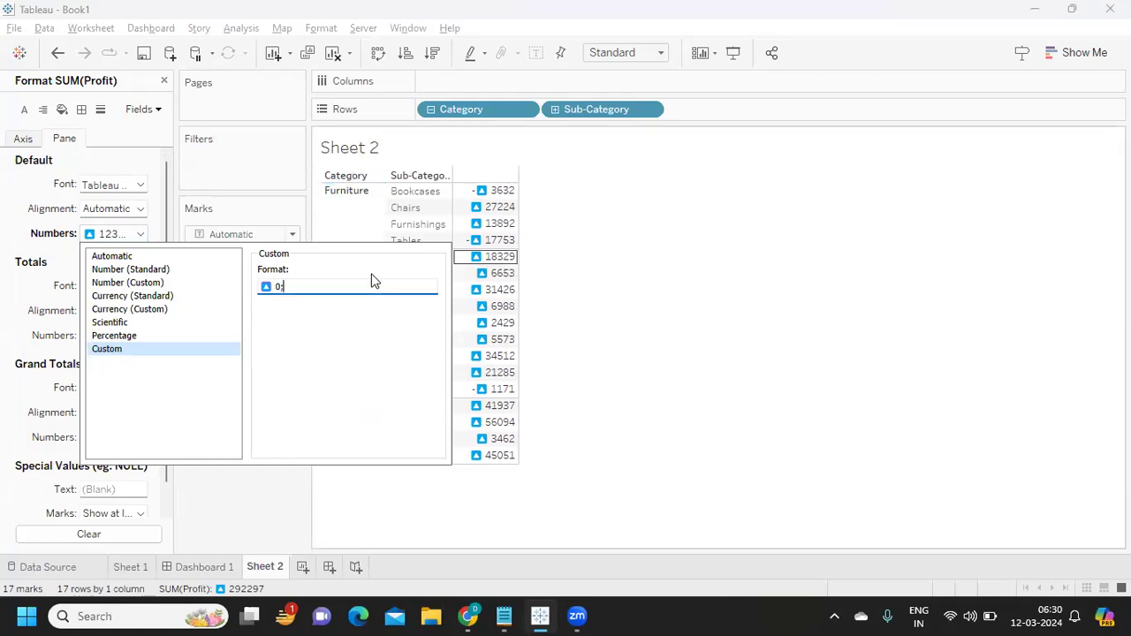
Apply the up-arrow format ending in a semicolon after the 0, switch to Chrome and pick the downwards button symbol for copying
{"action": "mouse_move", "coordinate": [475, 201]}
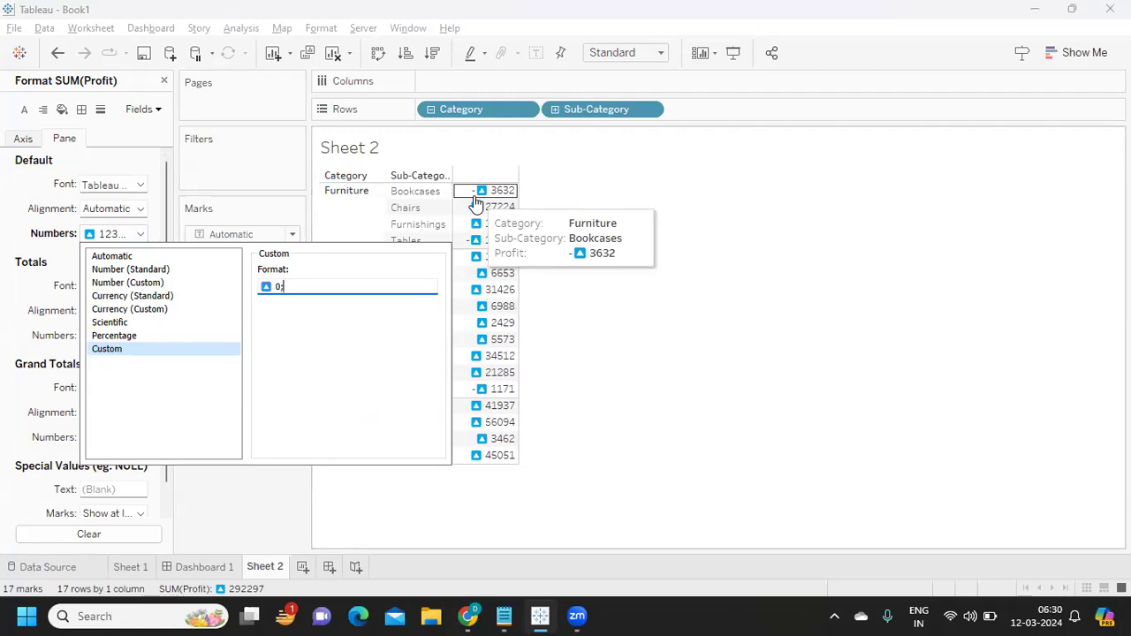
{"action": "key", "text": "Return"}
{"action": "key", "text": "alt+Tab"}
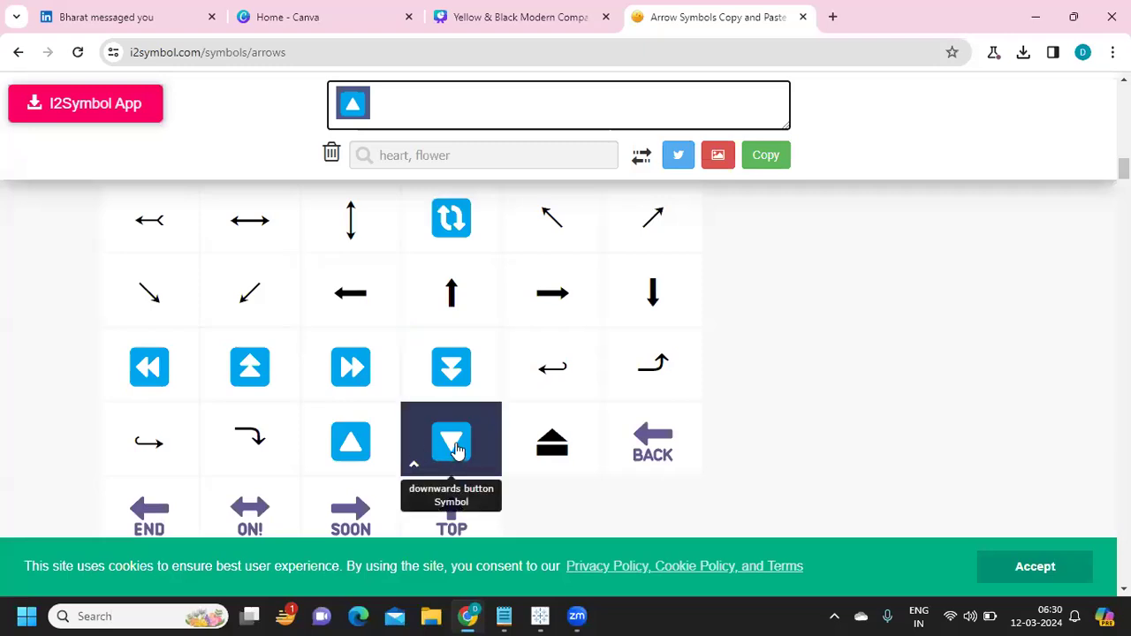
{"action": "left_click", "coordinate": [455, 451]}
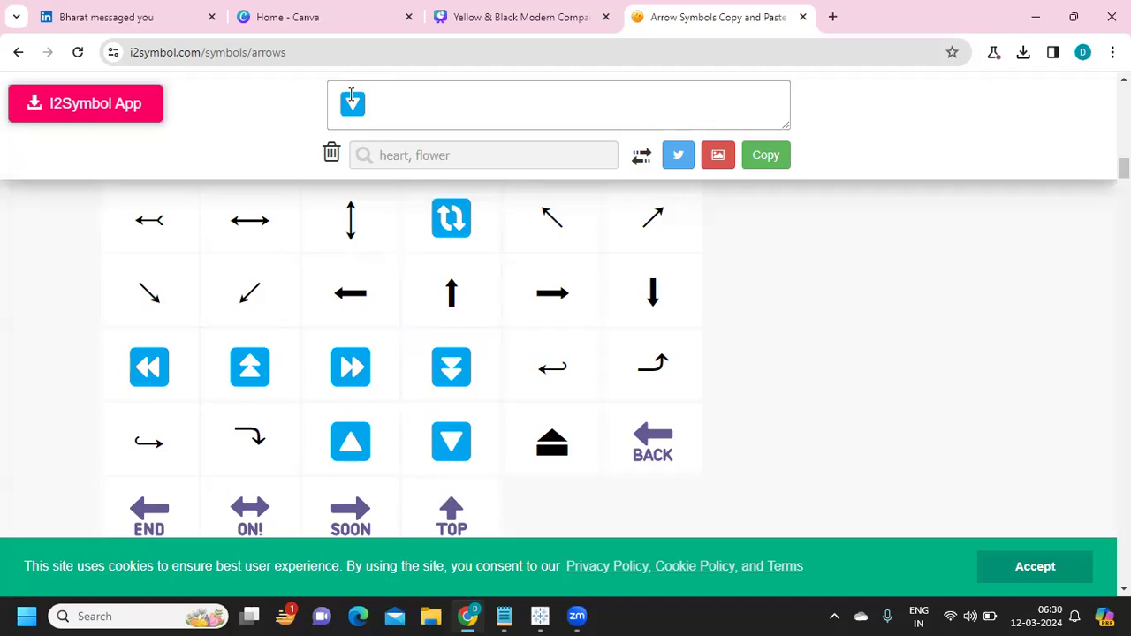
Switch to Tableau and extend the custom Profit format after the semicolon with the down arrow and -0 for negative values
{"action": "key", "text": "alt+Tab"}
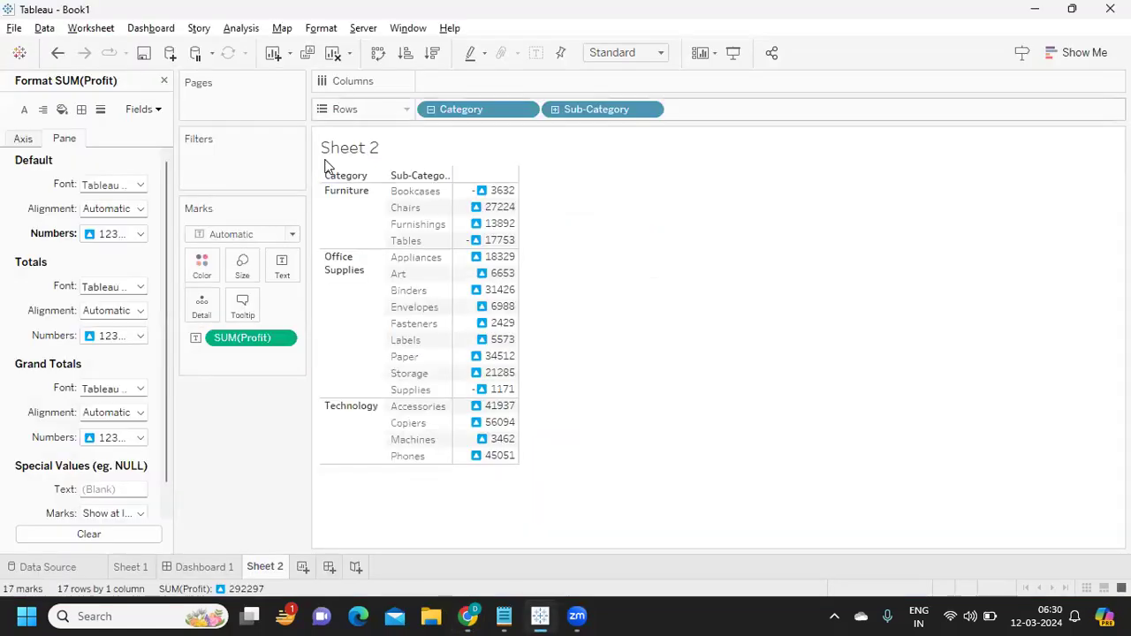
{"action": "left_click", "coordinate": [140, 234]}
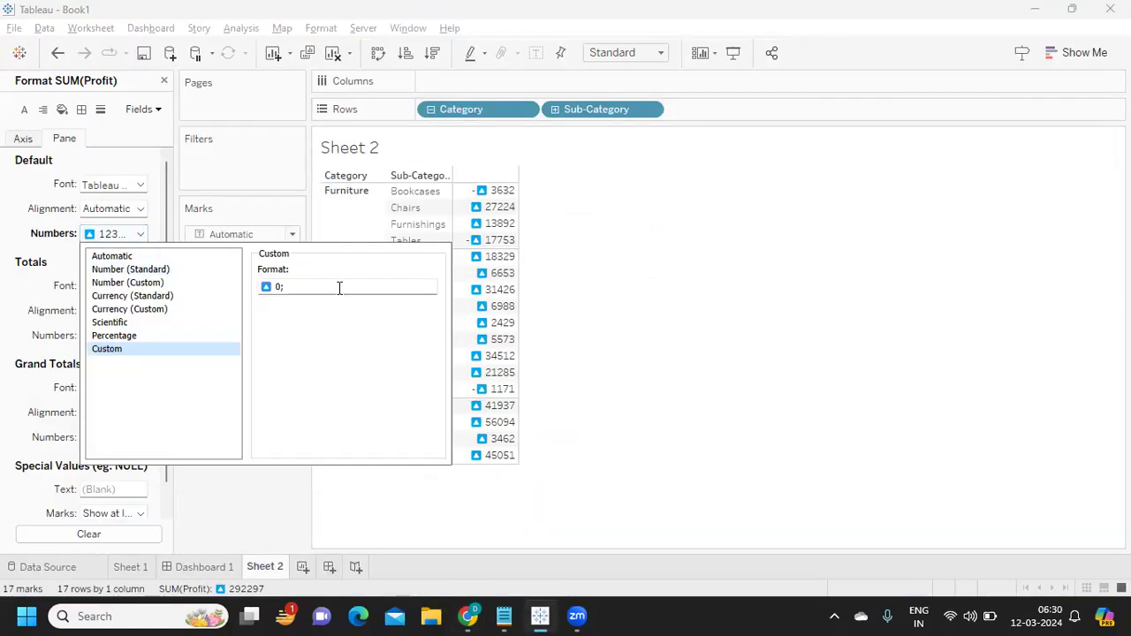
{"action": "type", "text": "▼"}
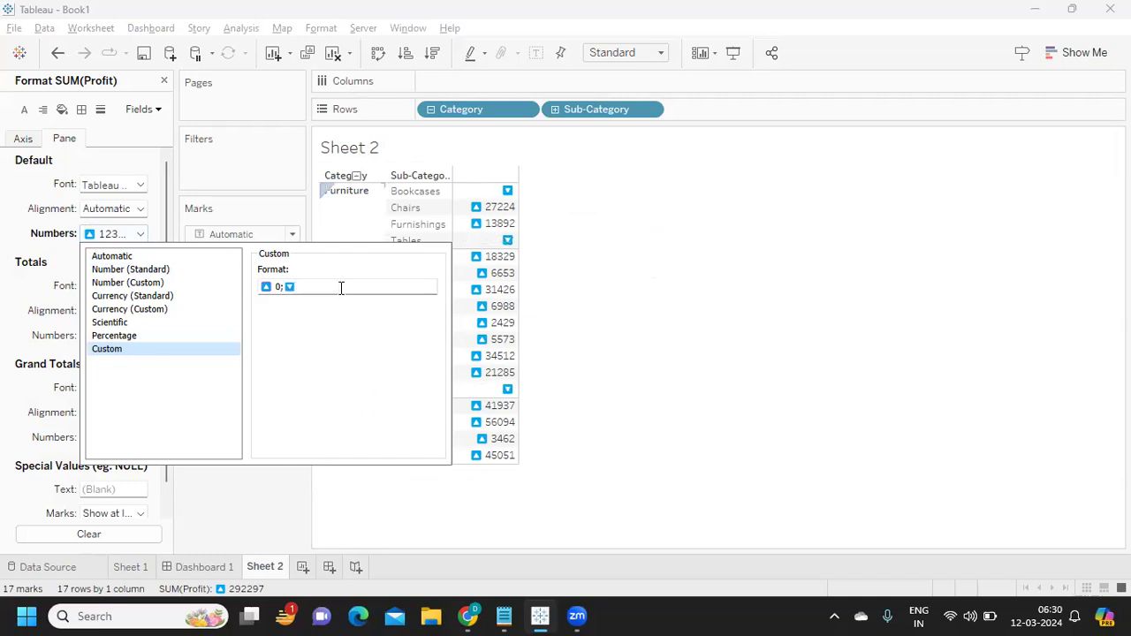
{"action": "type", "text": "-0"}
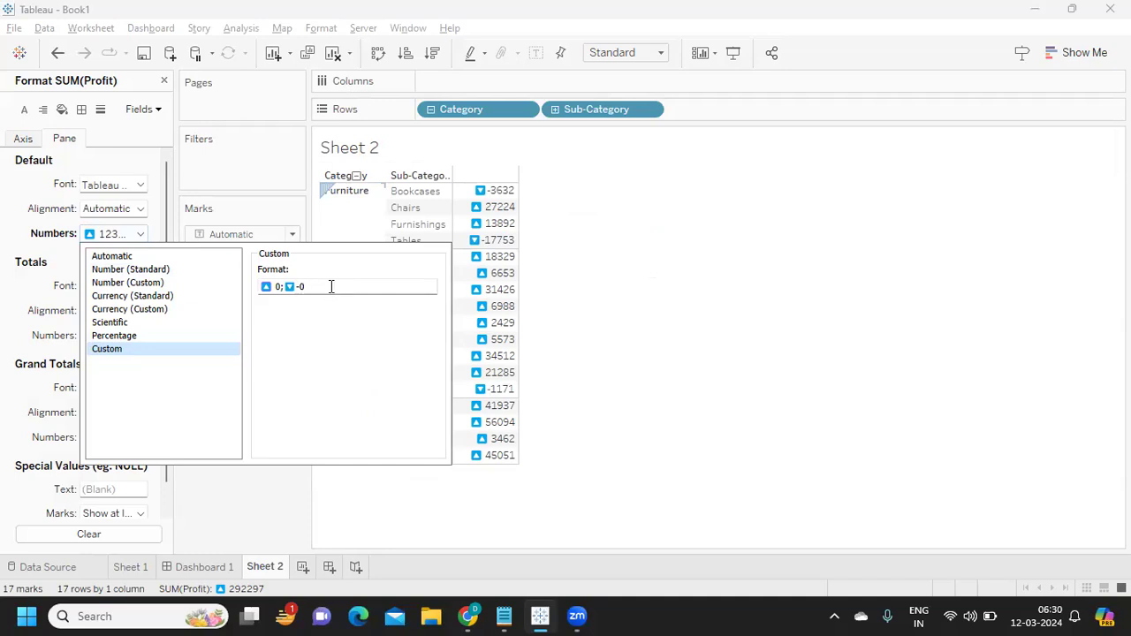
{"action": "left_click", "coordinate": [313, 292]}
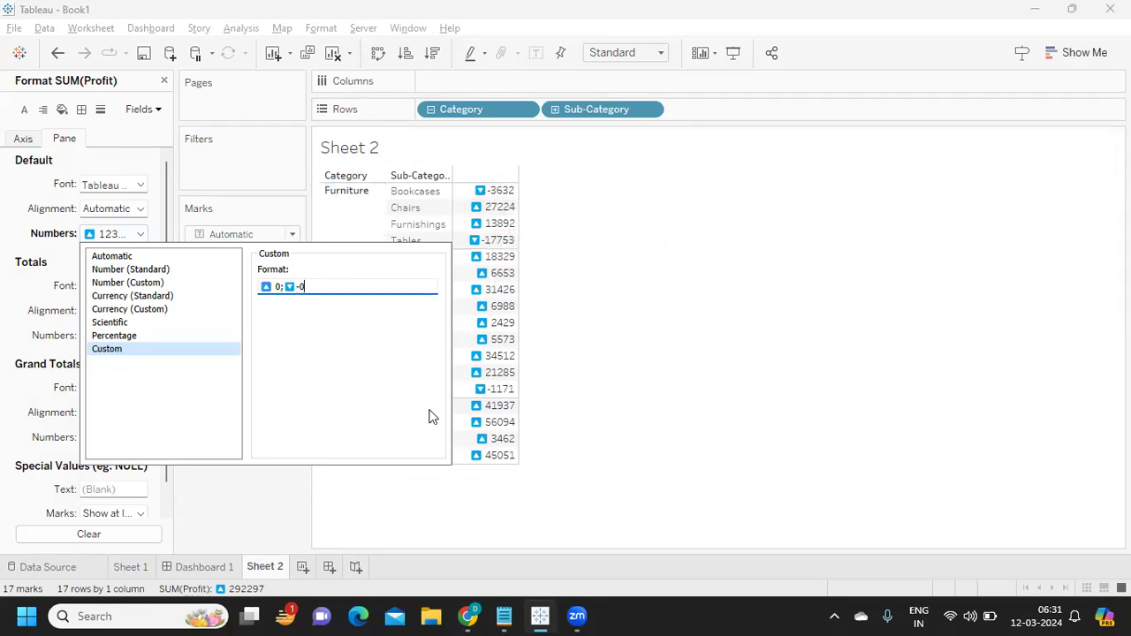
{"action": "left_click", "coordinate": [279, 288]}
{"action": "left_click", "coordinate": [305, 287]}
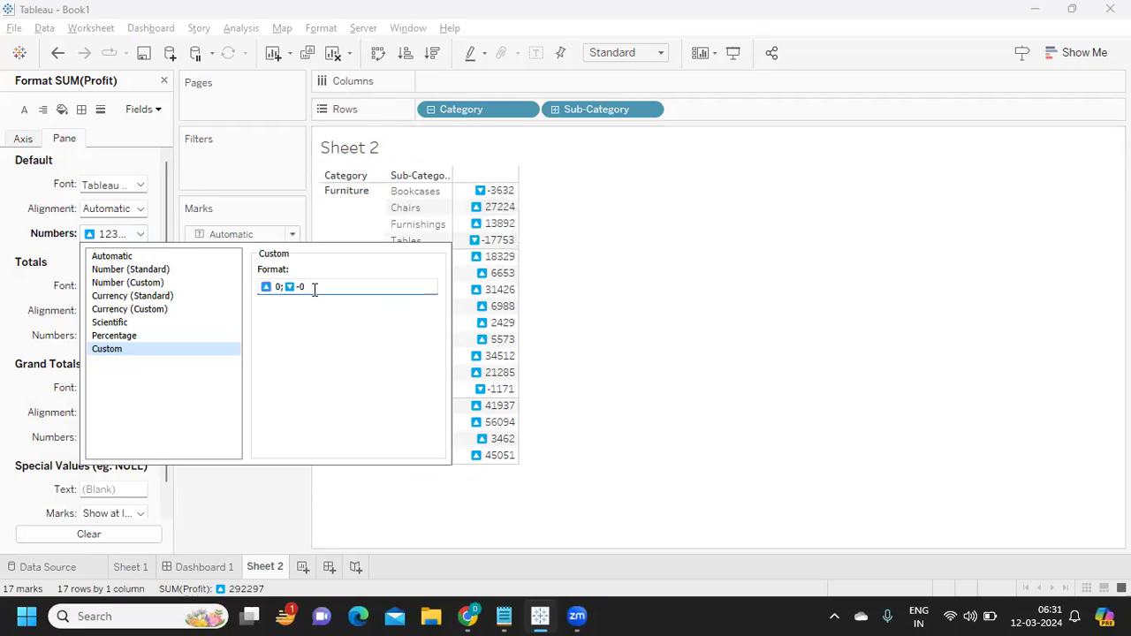
{"action": "left_click", "coordinate": [313, 289]}
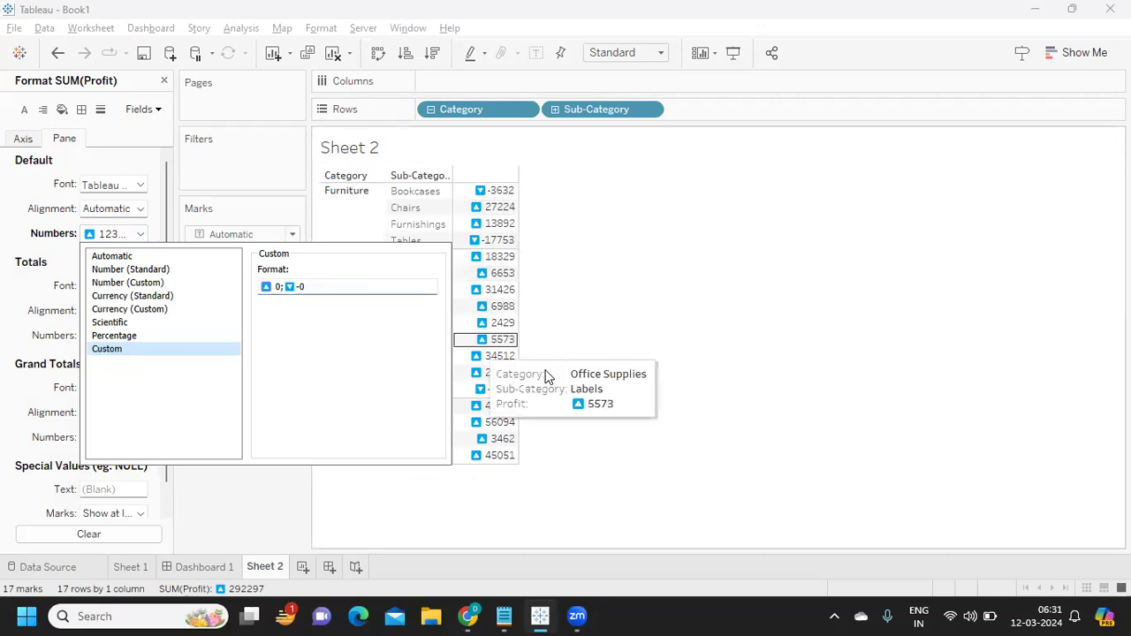
{"action": "left_click", "coordinate": [568, 351]}
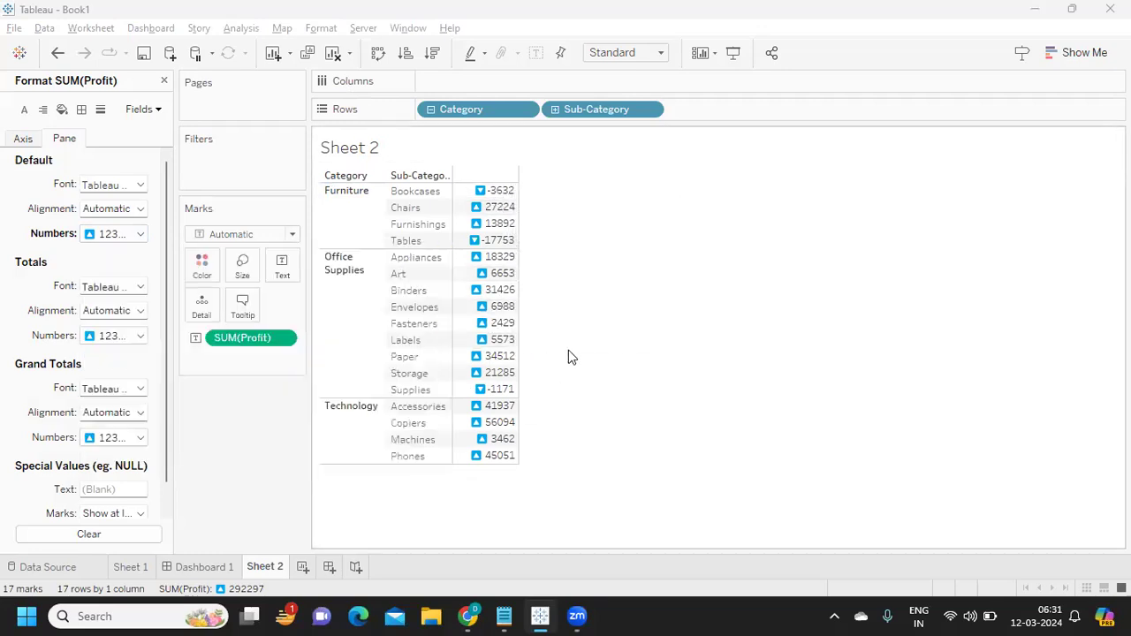
Switch to Chrome and look through the other arrow symbols and their descriptions on the i2symbol page
{"action": "key", "text": "alt+Tab"}
{"action": "scroll", "coordinate": [569, 356], "scroll_direction": "down", "scroll_amount": 2}
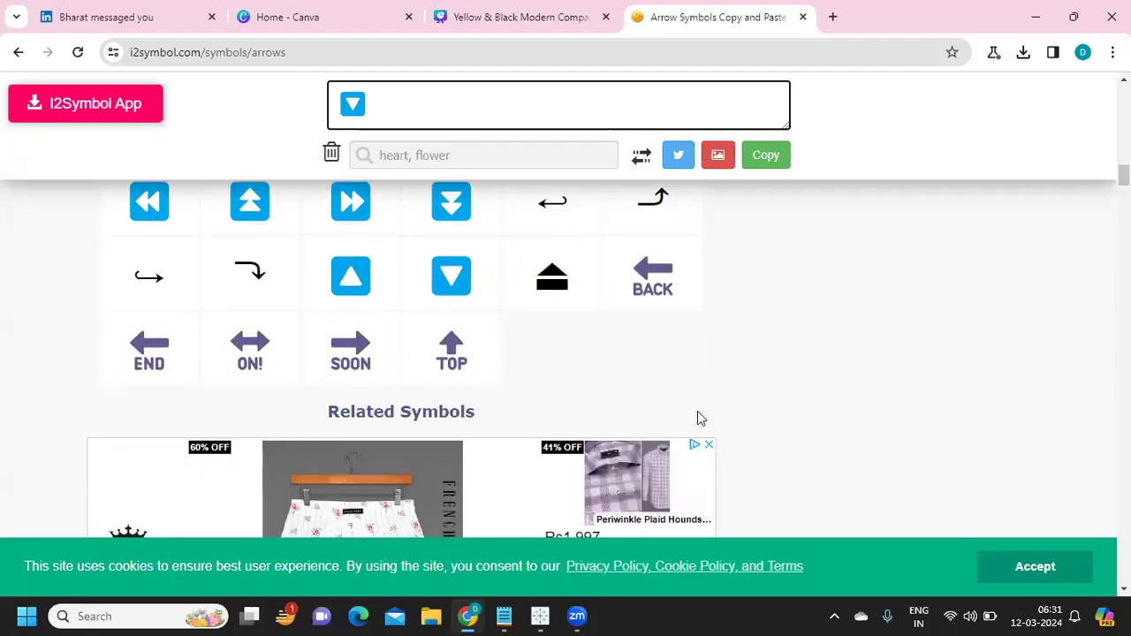
{"action": "scroll", "coordinate": [755, 382], "scroll_direction": "down", "scroll_amount": 3}
{"action": "scroll", "coordinate": [757, 382], "scroll_direction": "down", "scroll_amount": 8}
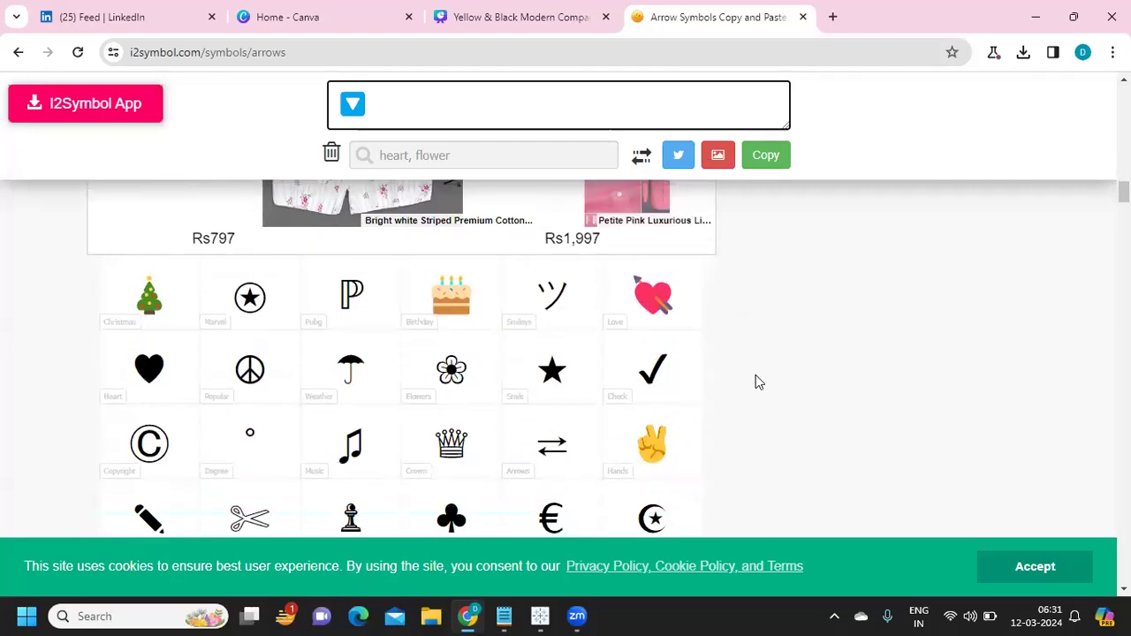
{"action": "scroll", "coordinate": [757, 381], "scroll_direction": "down", "scroll_amount": 3}
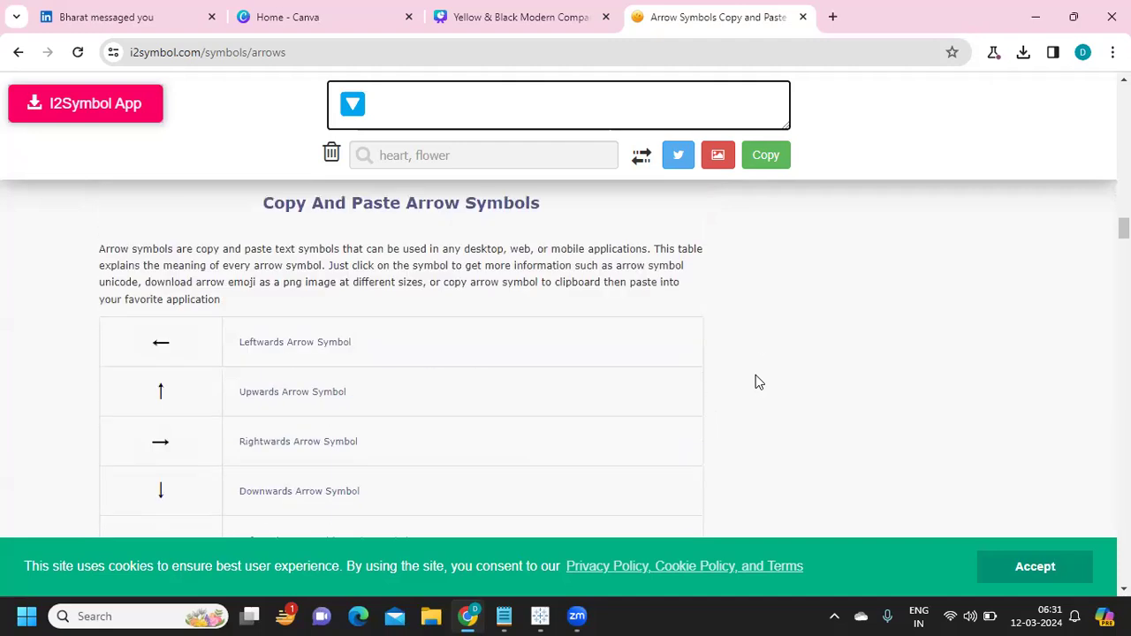
{"action": "scroll", "coordinate": [755, 381], "scroll_direction": "down", "scroll_amount": 12}
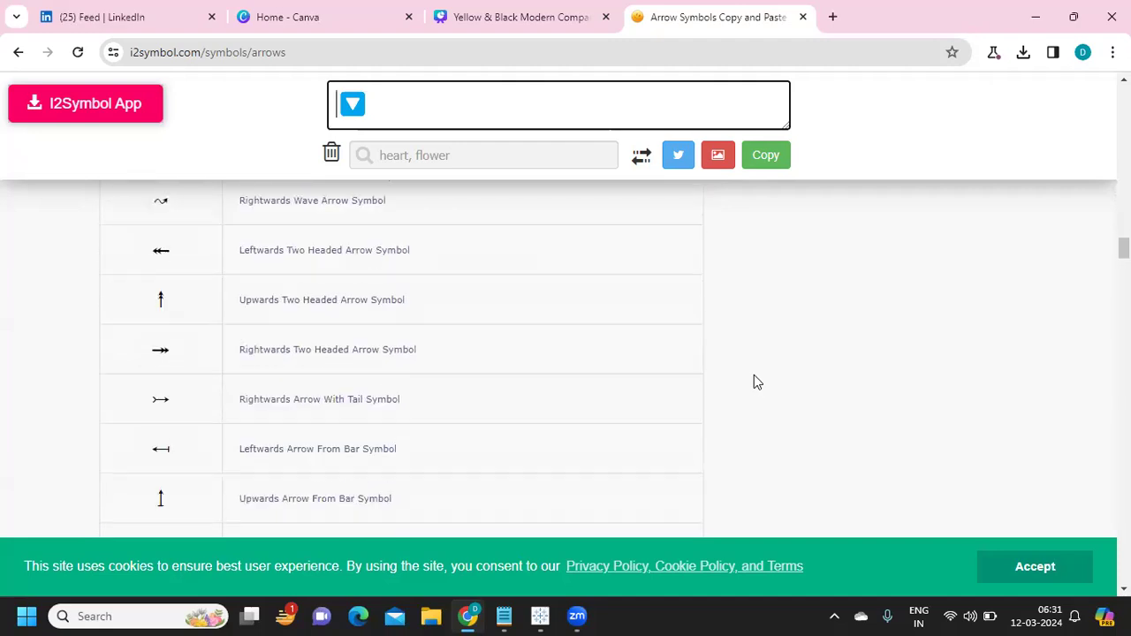
{"action": "scroll", "coordinate": [755, 382], "scroll_direction": "down", "scroll_amount": 12}
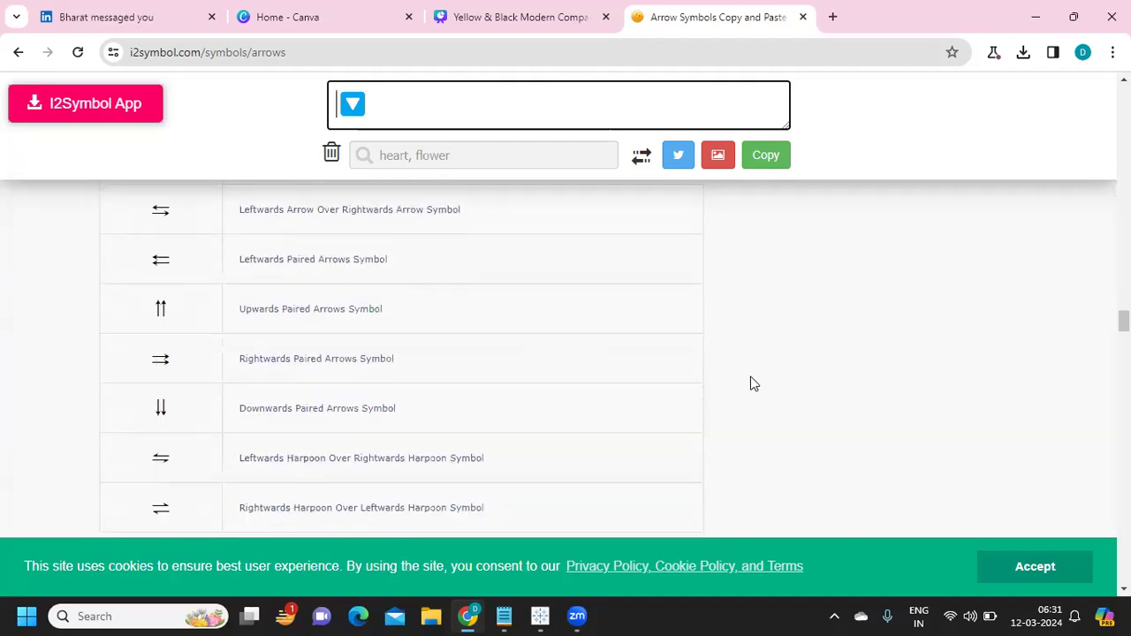
{"action": "scroll", "coordinate": [753, 386], "scroll_direction": "down", "scroll_amount": 8}
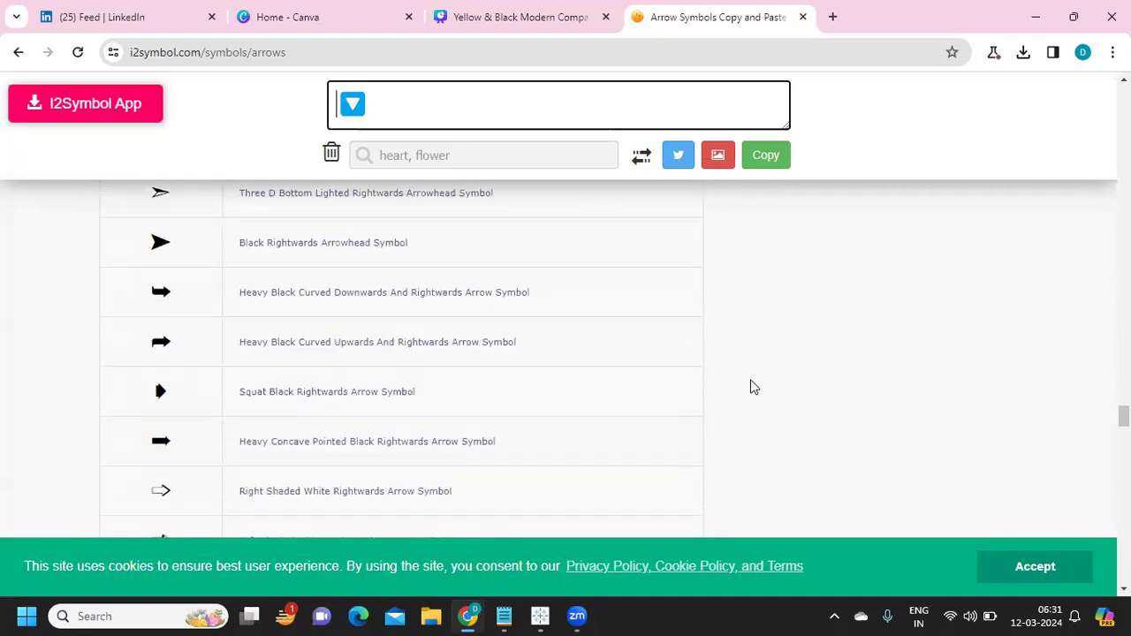
{"action": "scroll", "coordinate": [754, 386], "scroll_direction": "down", "scroll_amount": 3}
{"action": "scroll", "coordinate": [754, 386], "scroll_direction": "down", "scroll_amount": 12}
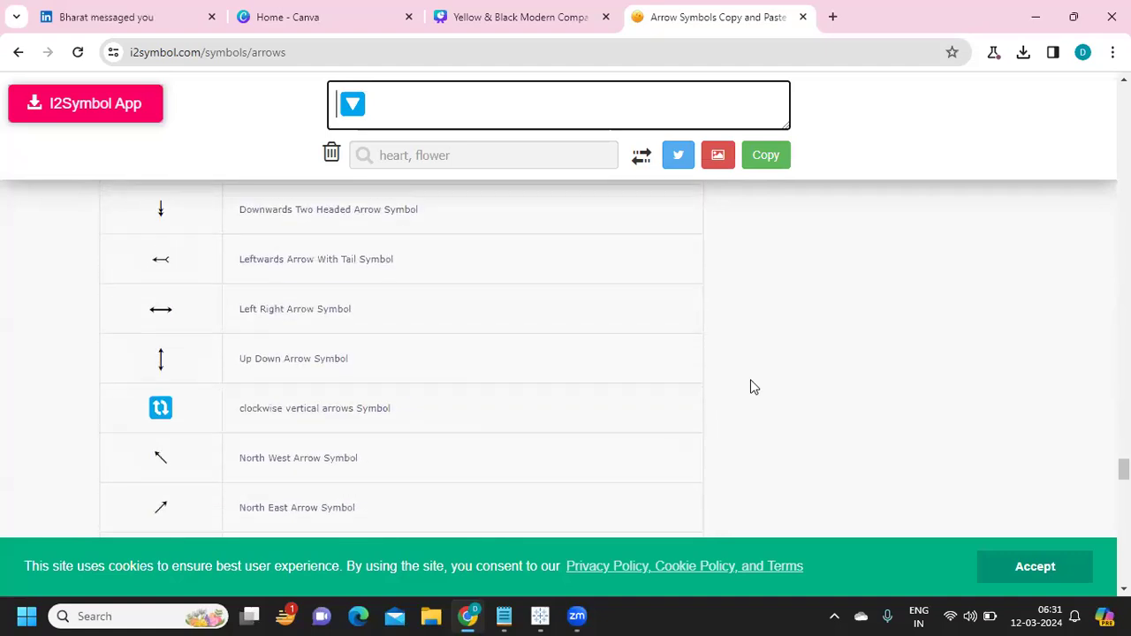
{"action": "scroll", "coordinate": [753, 386], "scroll_direction": "down", "scroll_amount": 15}
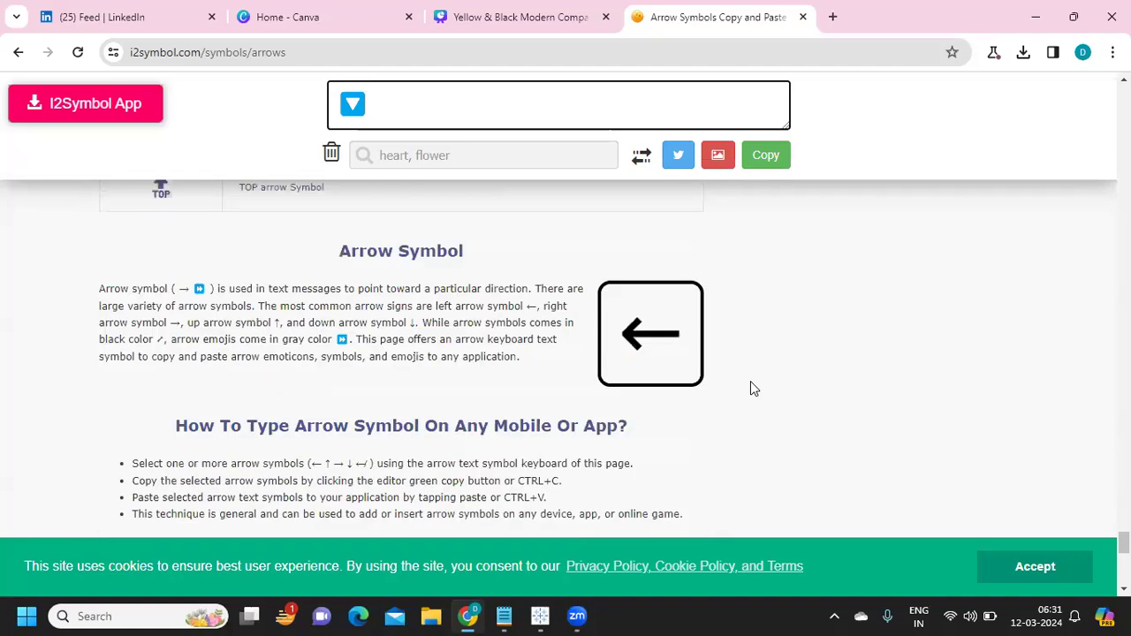
Switch to Tableau, close the formatting settings and color the profit values by Profit or Loss
{"action": "key", "text": "alt+Tab"}
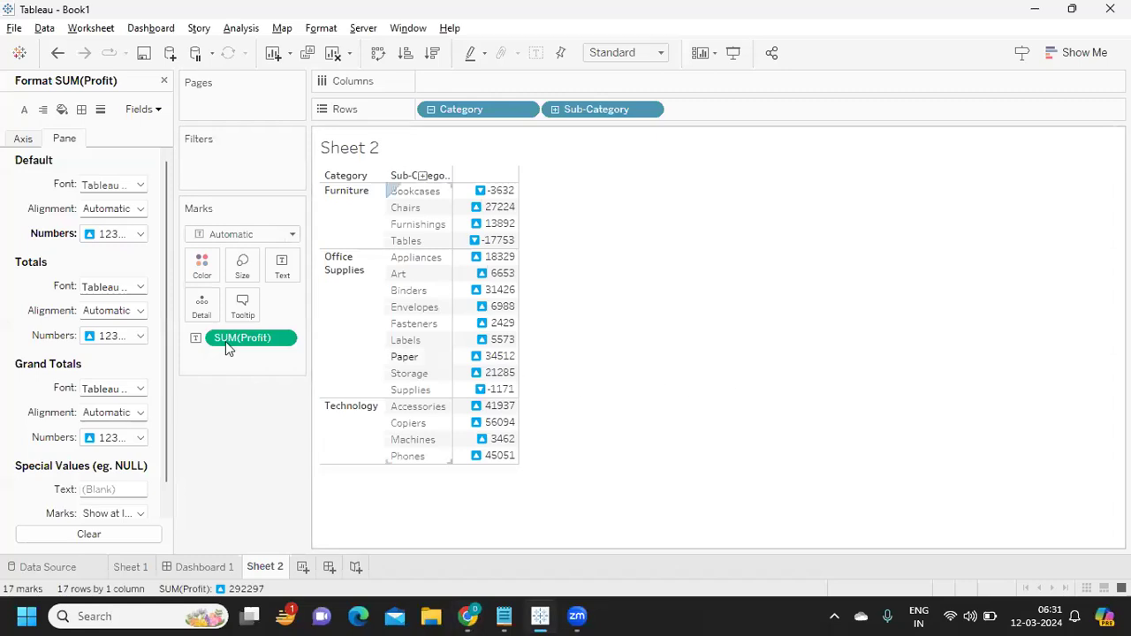
{"action": "left_click", "coordinate": [163, 81]}
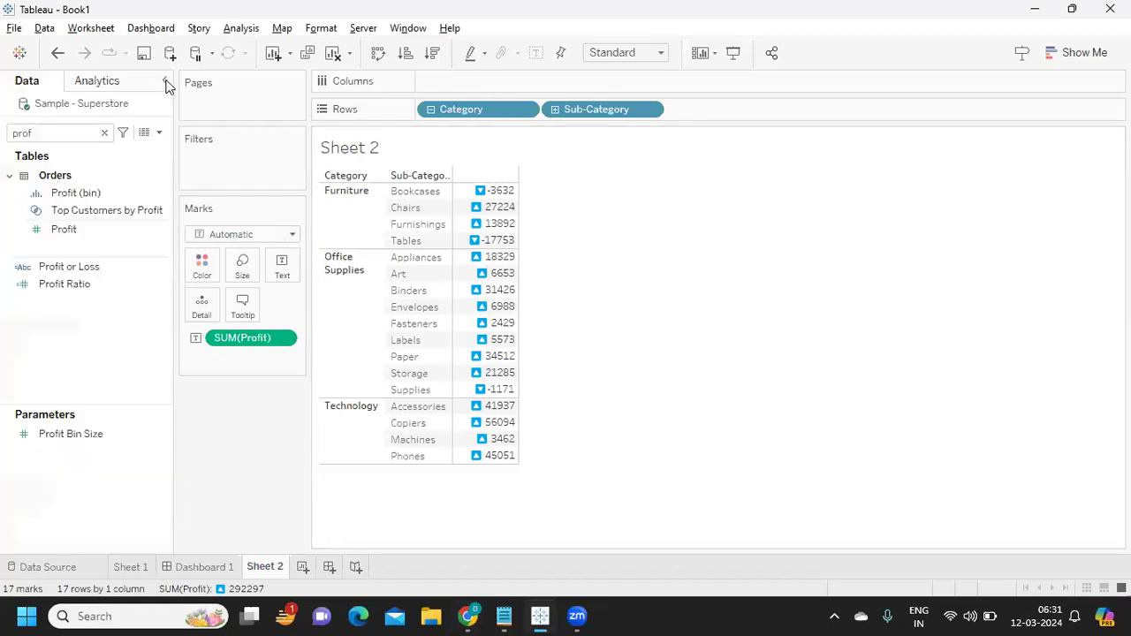
{"action": "left_click", "coordinate": [53, 273]}
{"action": "left_click_drag", "start_coordinate": [53, 273], "coordinate": [200, 281]}
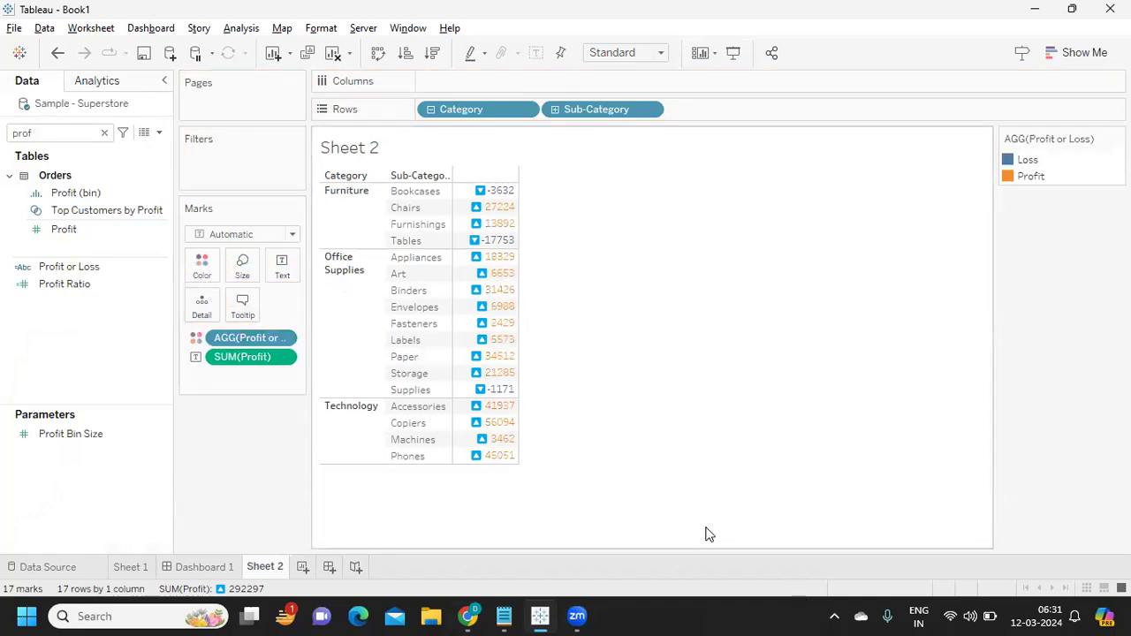
Switch to Notepad and highlight the four interview questions to review them
{"action": "mouse_move", "coordinate": [484, 192]}
{"action": "mouse_move", "coordinate": [506, 614]}
{"action": "left_click", "coordinate": [485, 527]}
{"action": "left_click", "coordinate": [257, 332]}
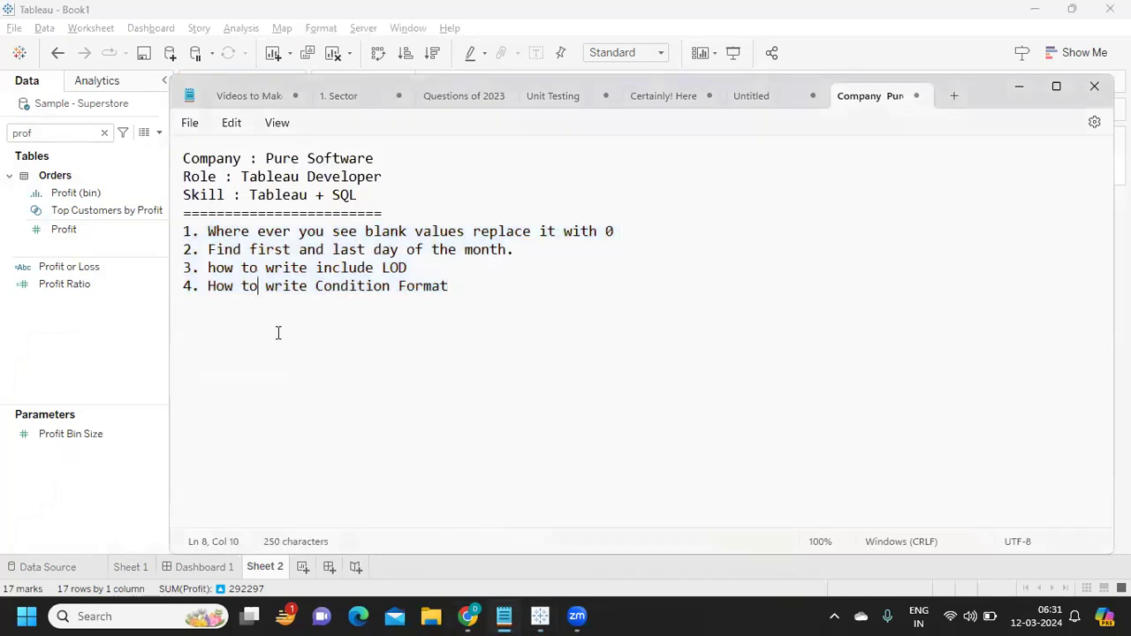
{"action": "left_click_drag", "start_coordinate": [479, 285], "coordinate": [392, 271]}
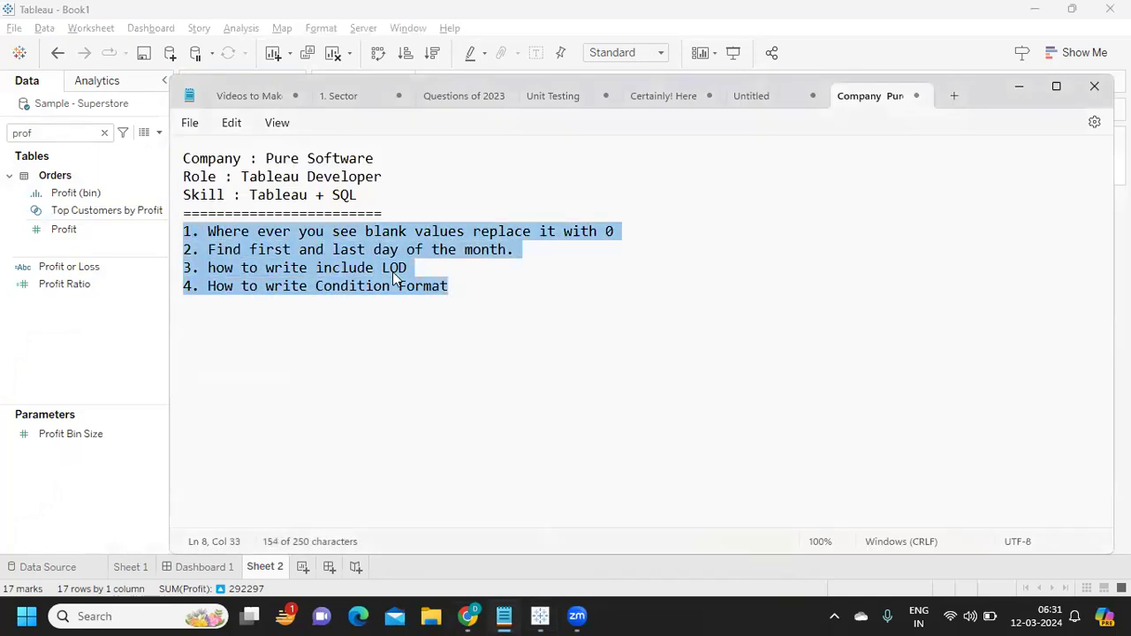